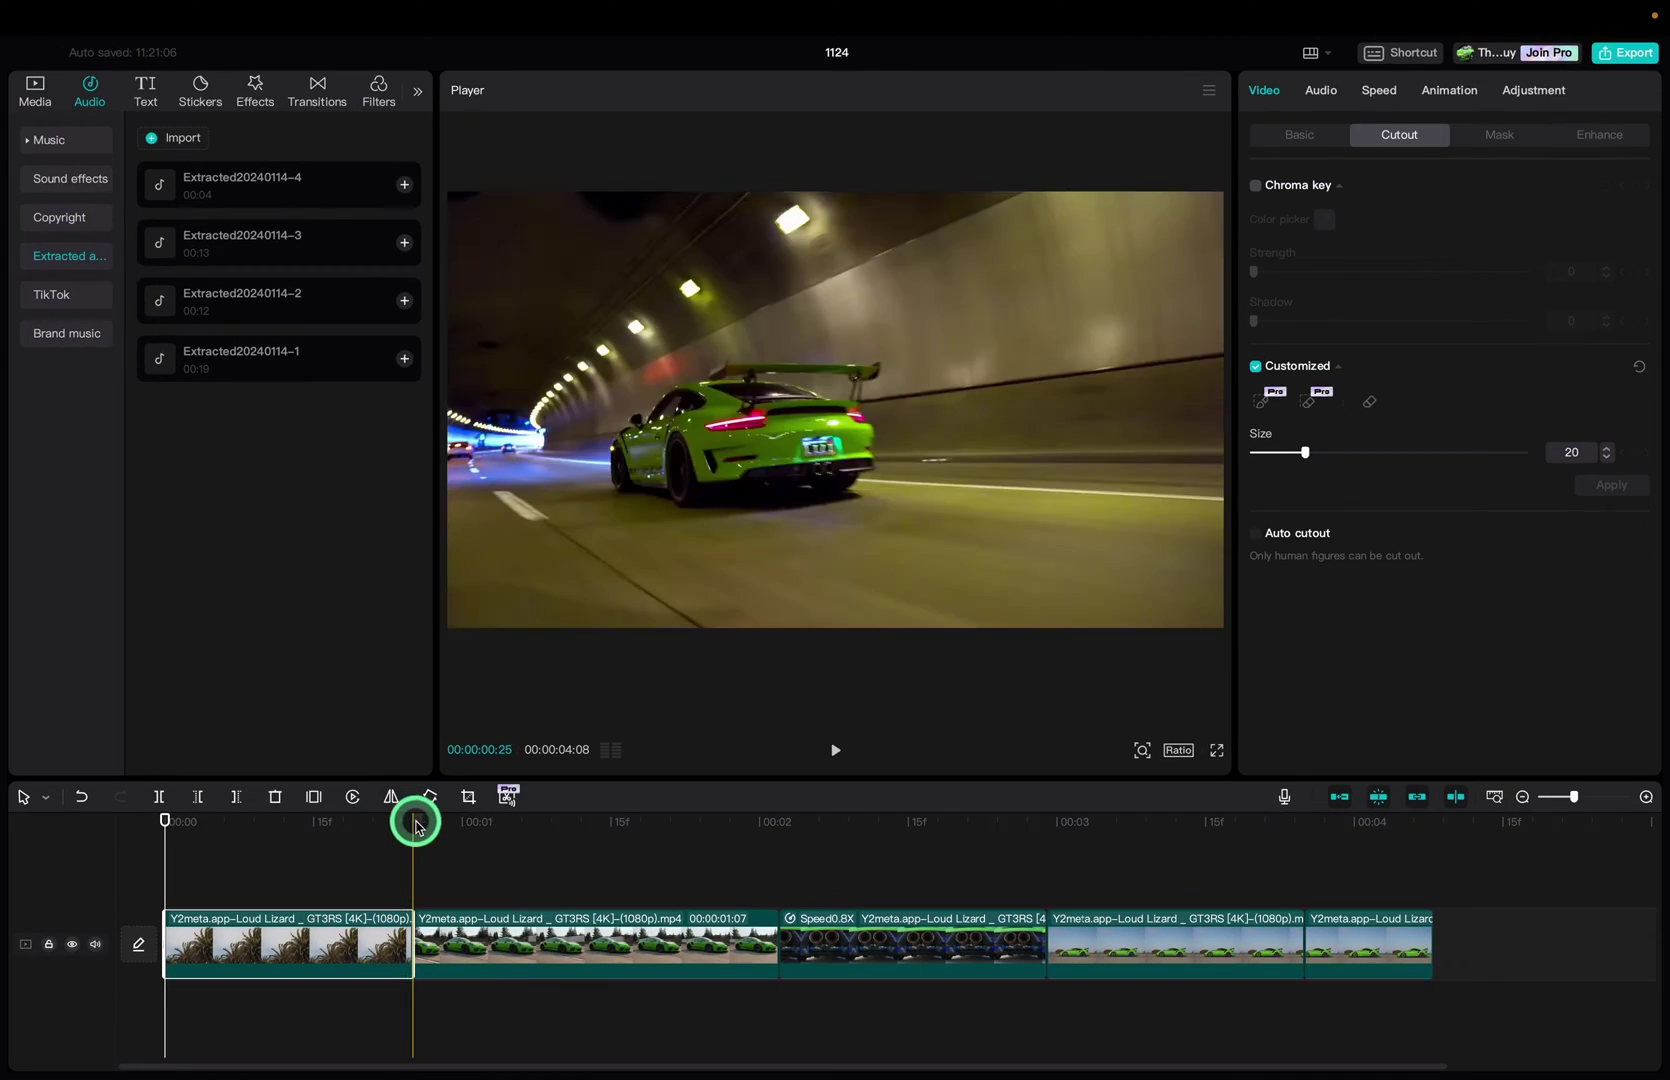
Add a freeze frame from the second clip's start, trim it to about 7 frames, and place it on a track above, ending at the cut
click(417, 823)
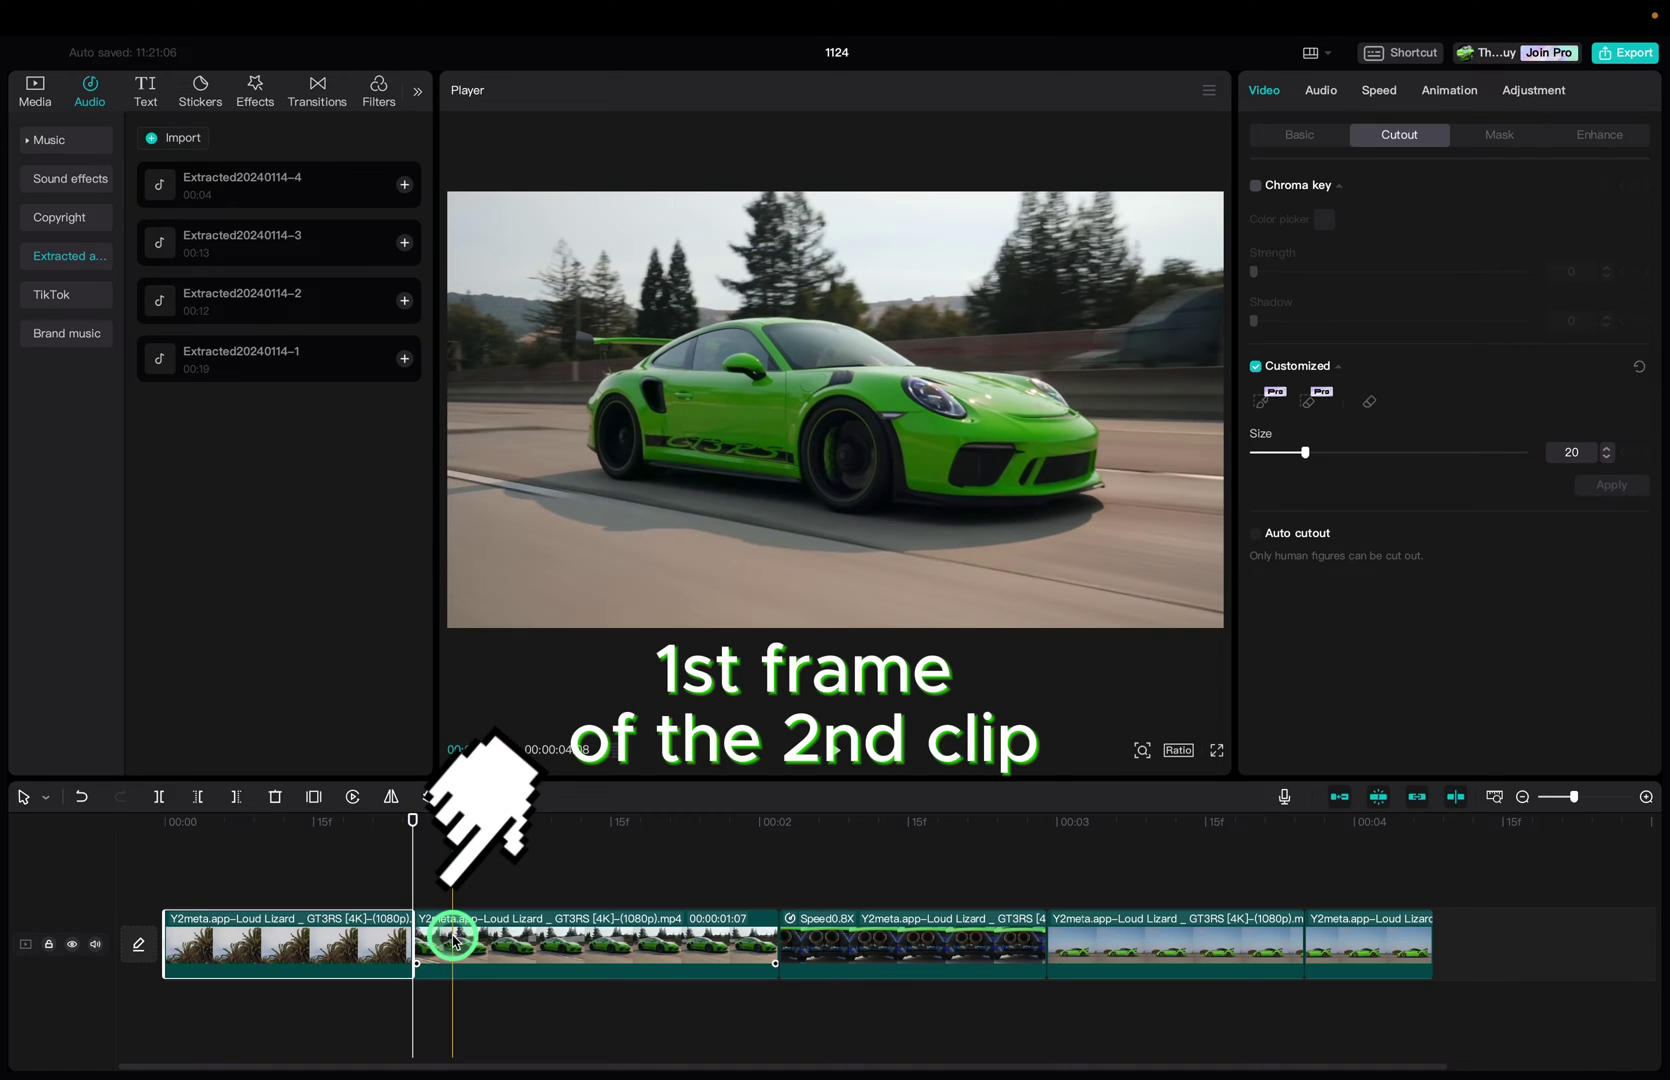
click(315, 797)
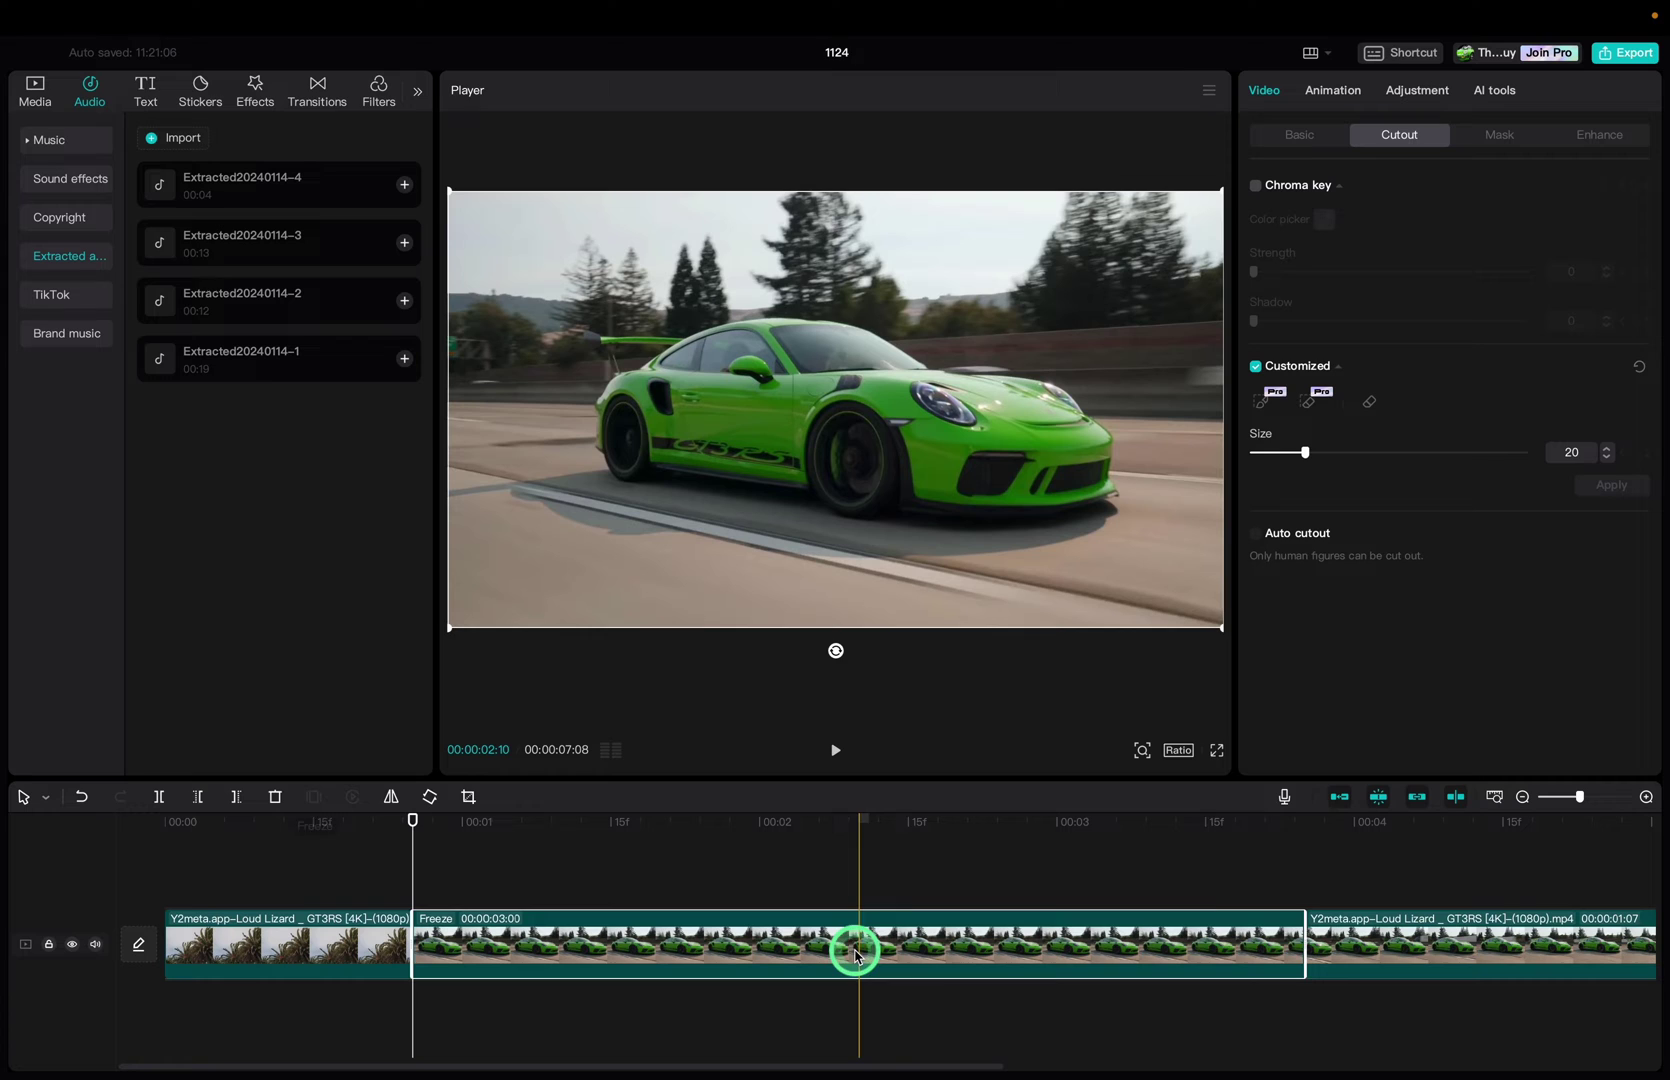
drag(1295, 935, 477, 1005)
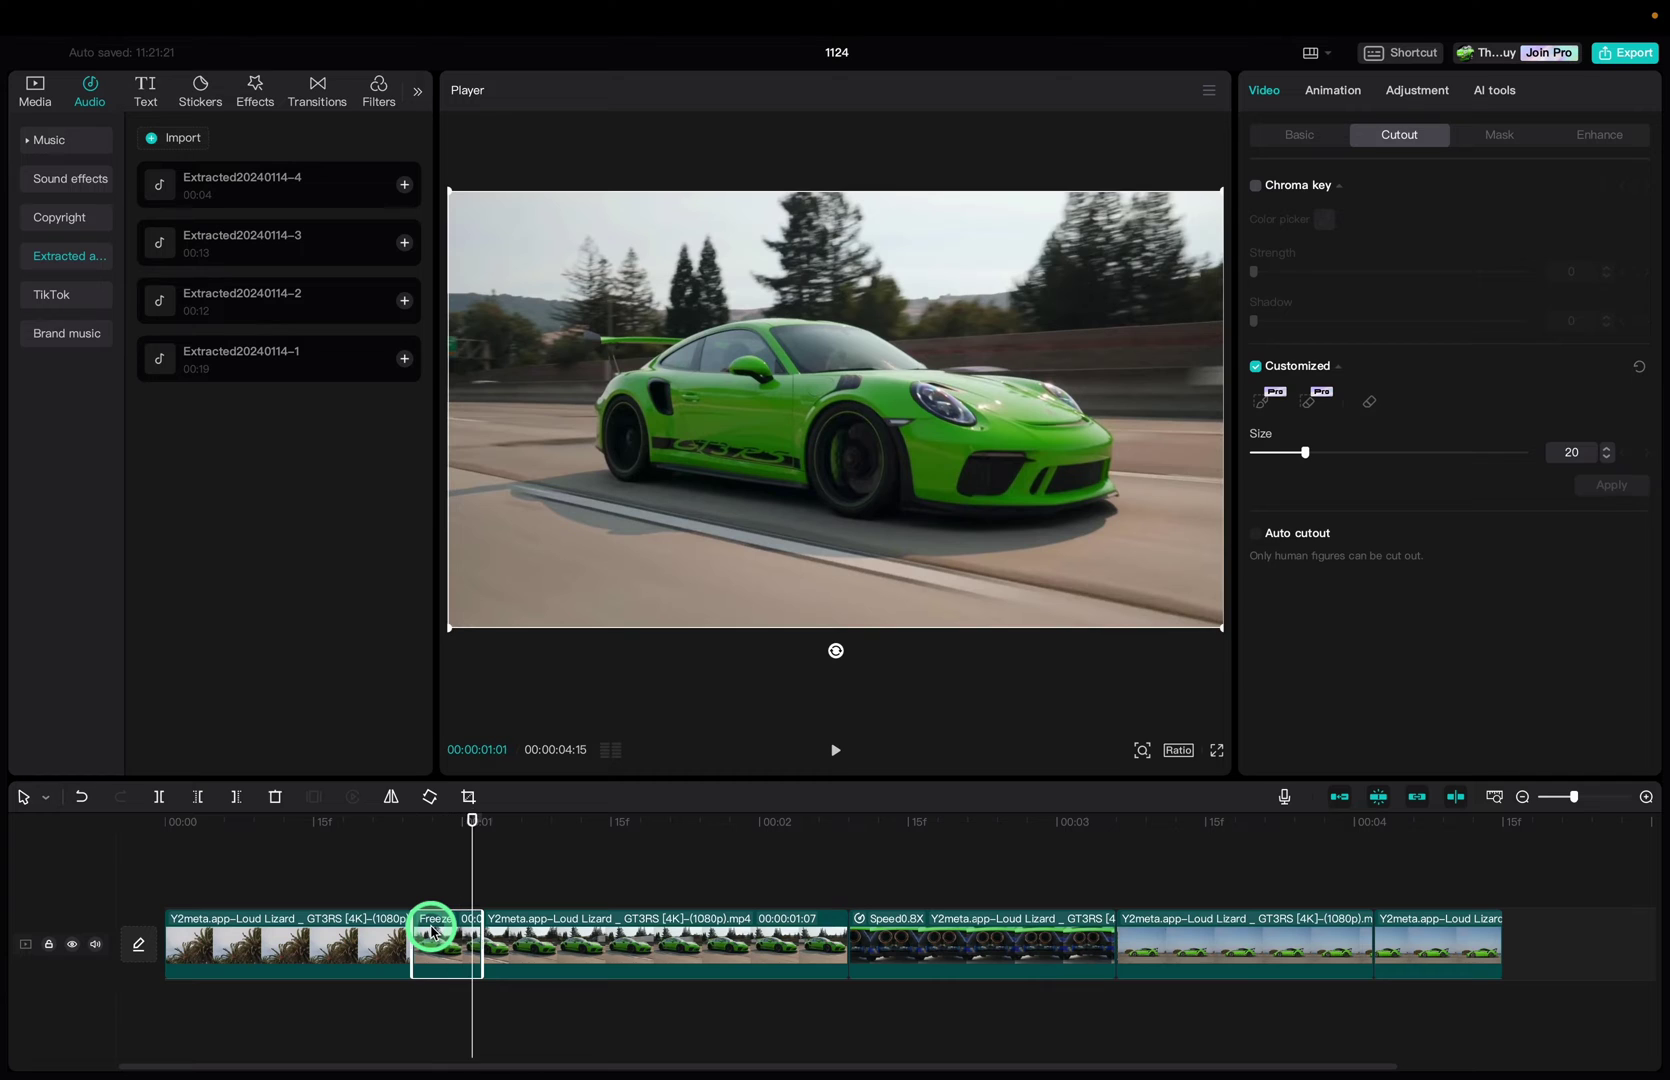
drag(432, 932, 388, 893)
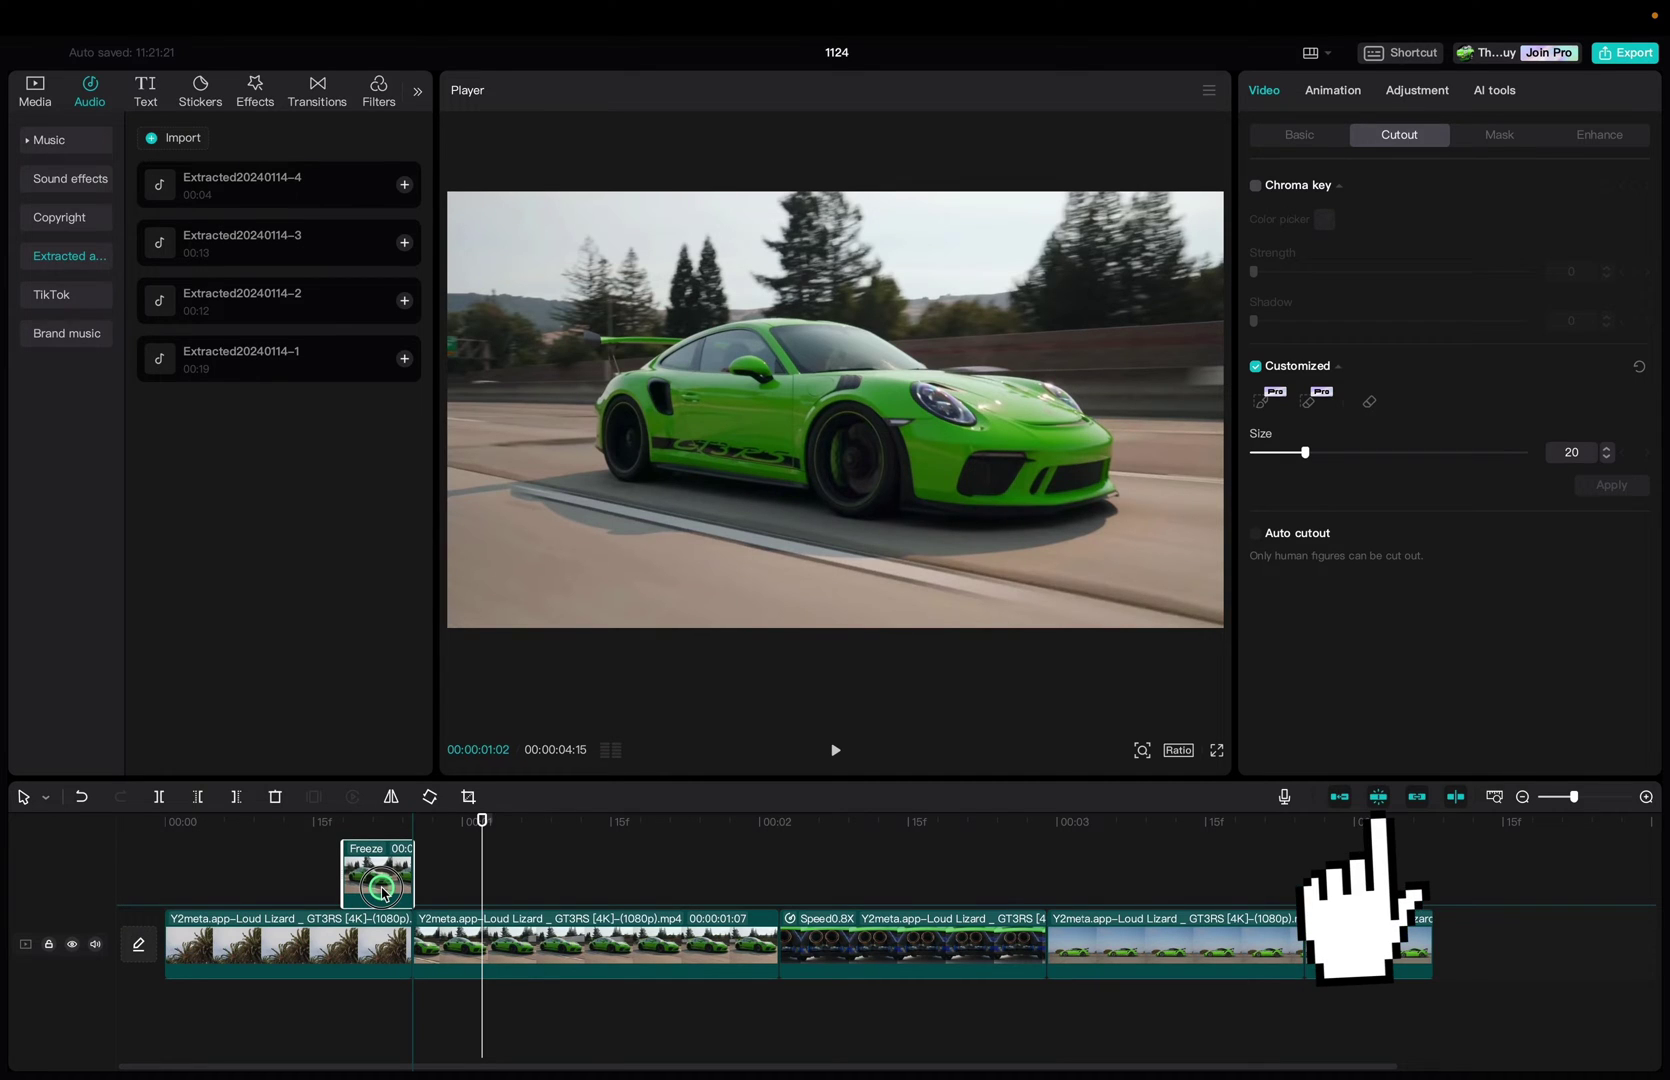
drag(382, 888, 382, 890)
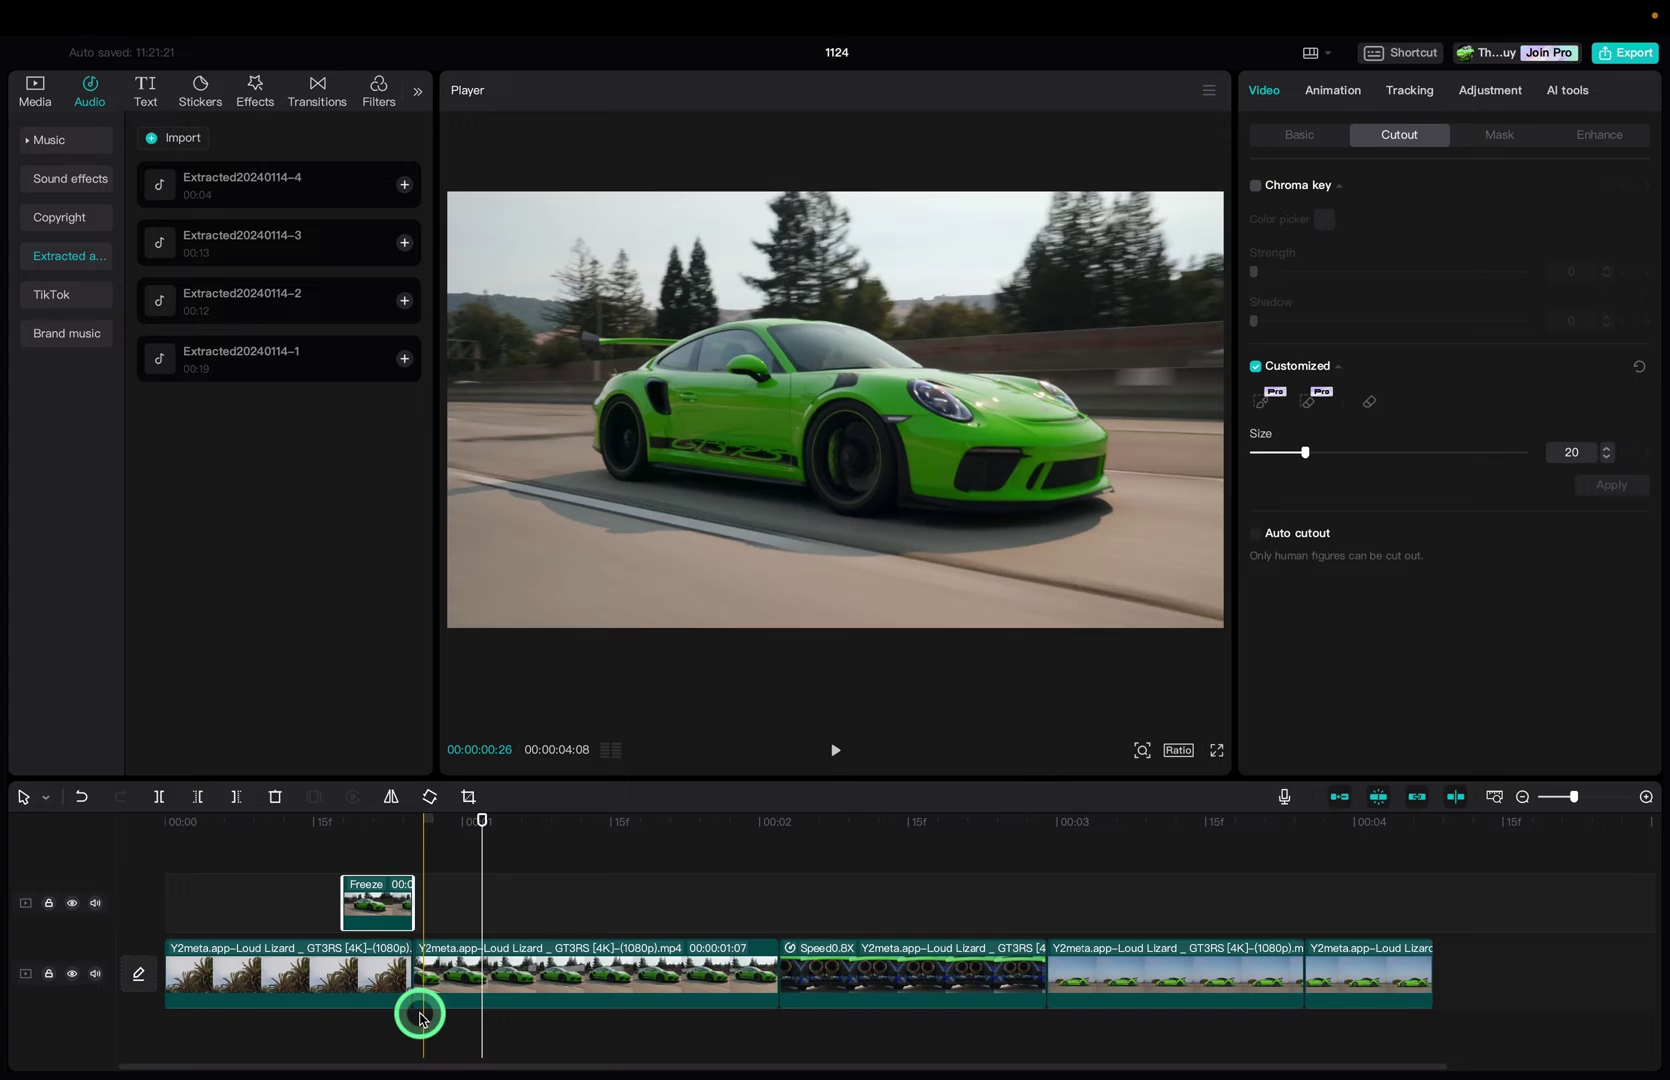
Cut out the green car in the freeze clip with the customized cutout brush at size 20
click(1110, 380)
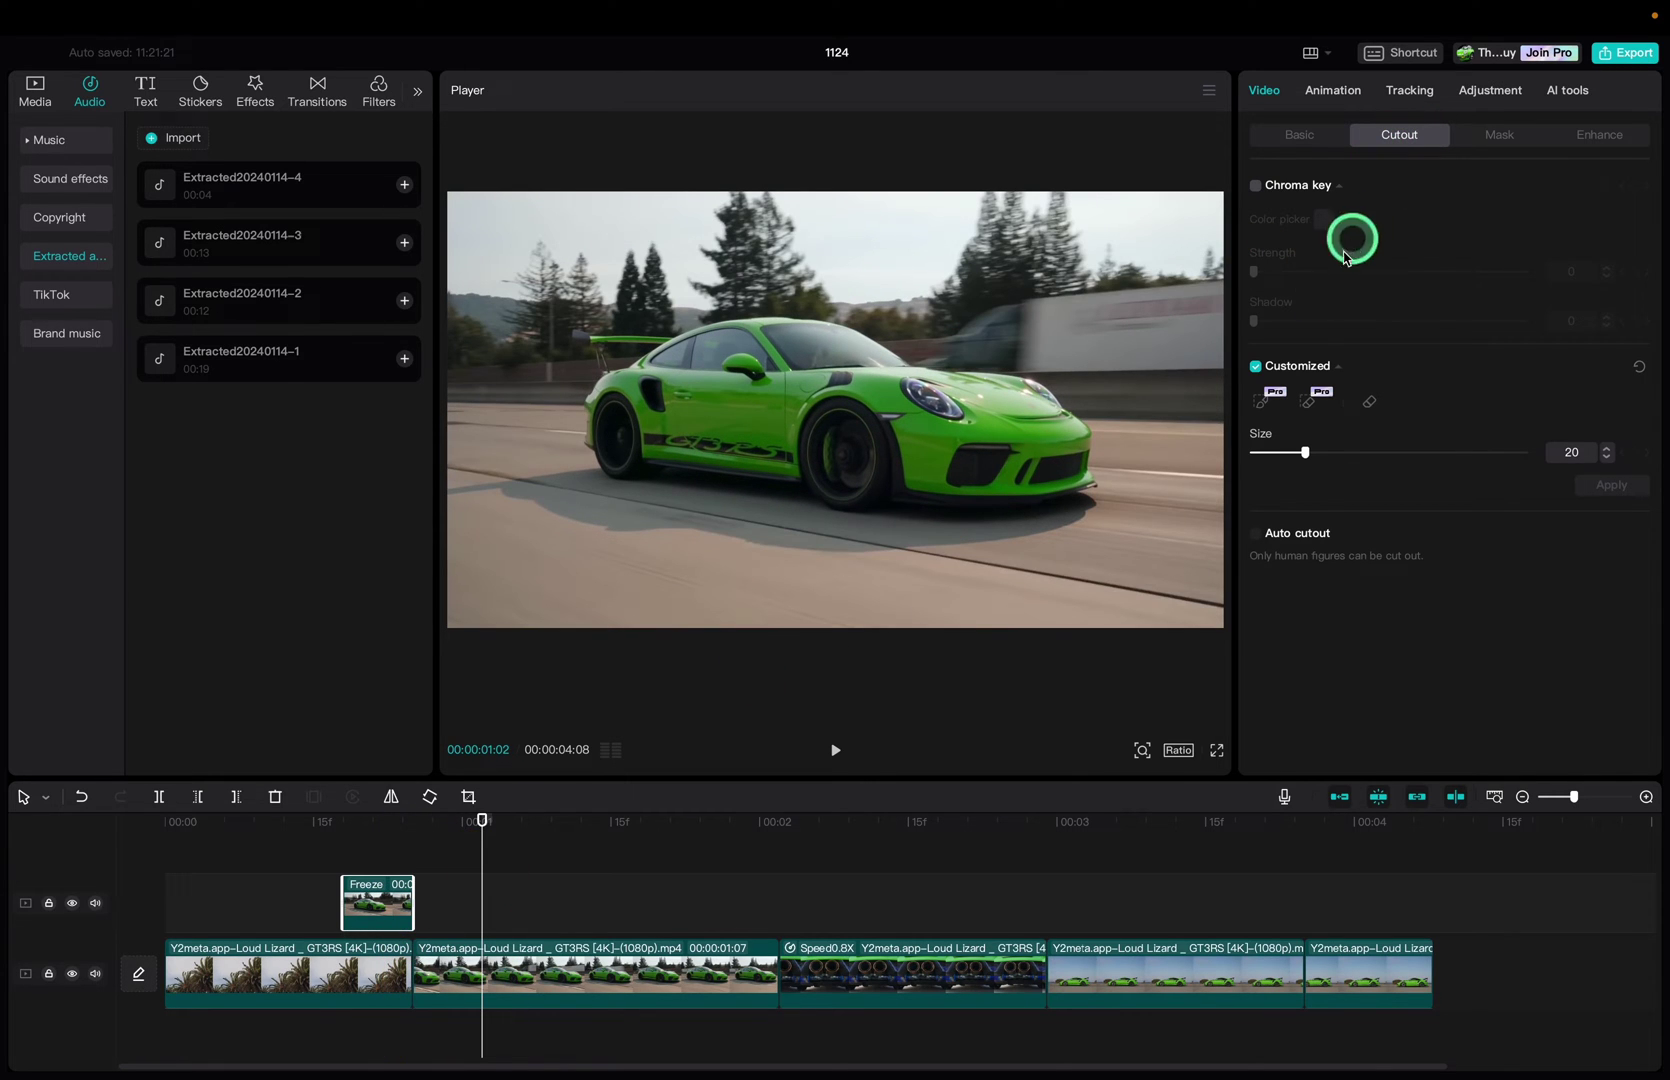
click(1272, 406)
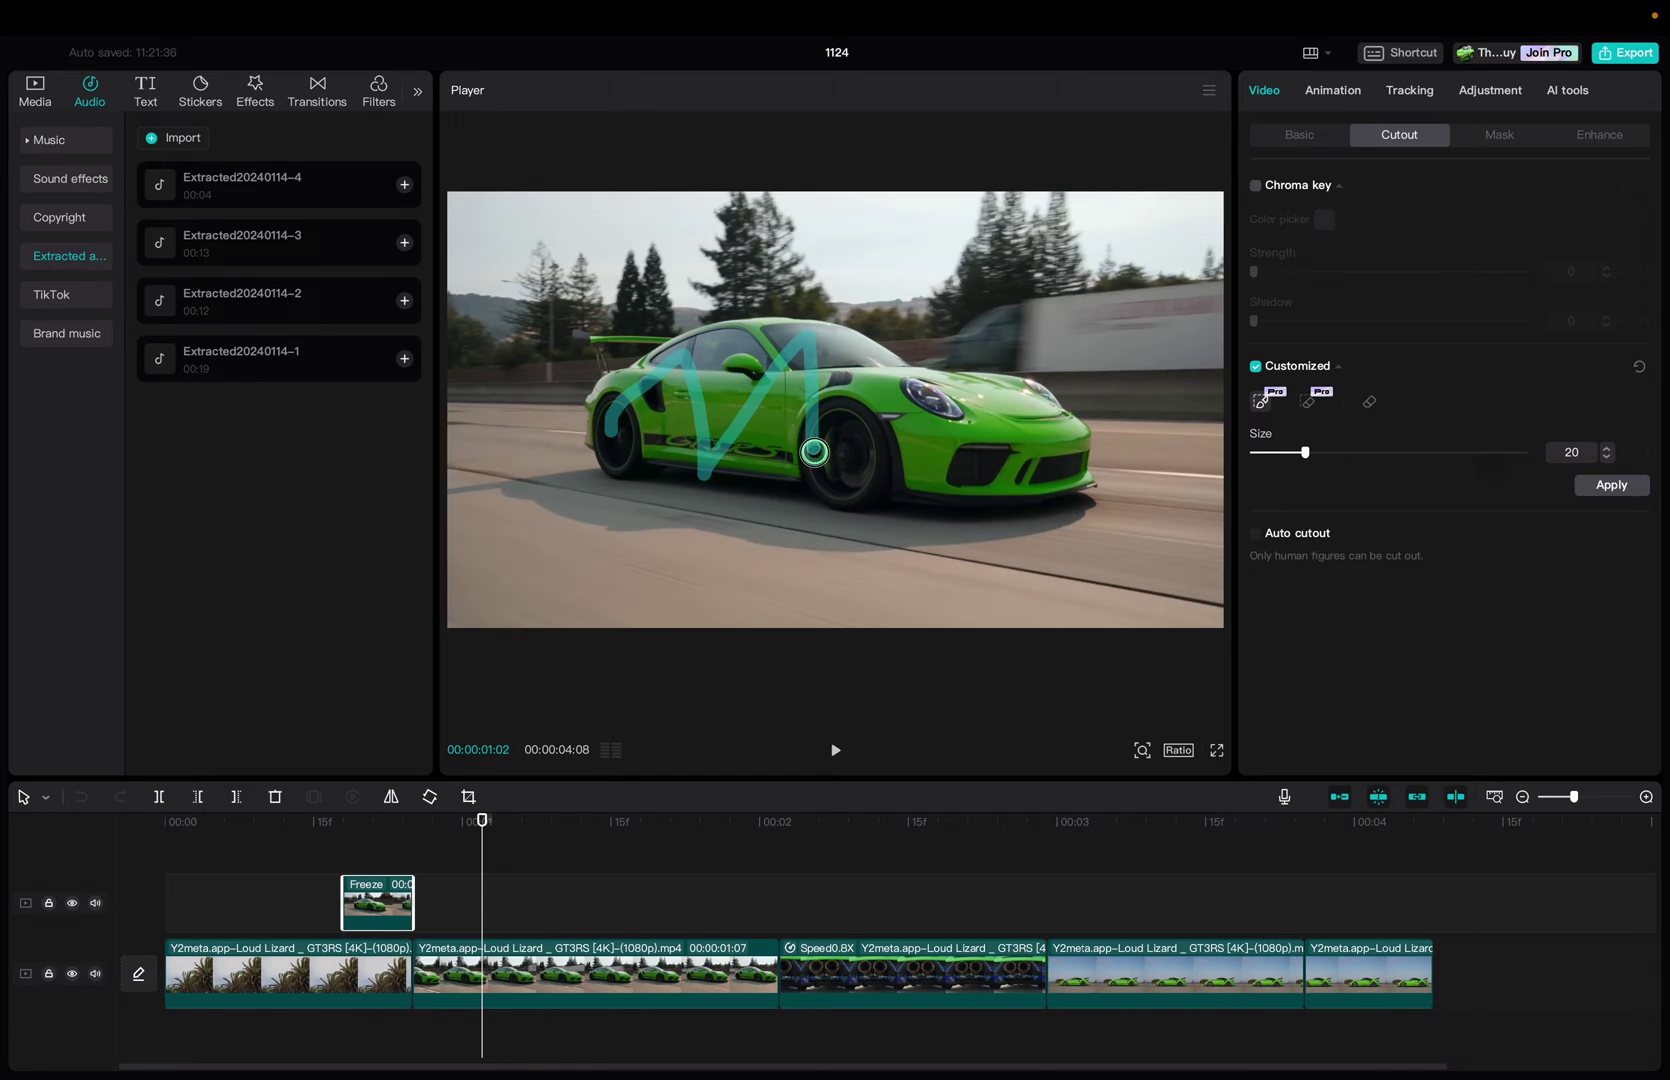
click(1605, 486)
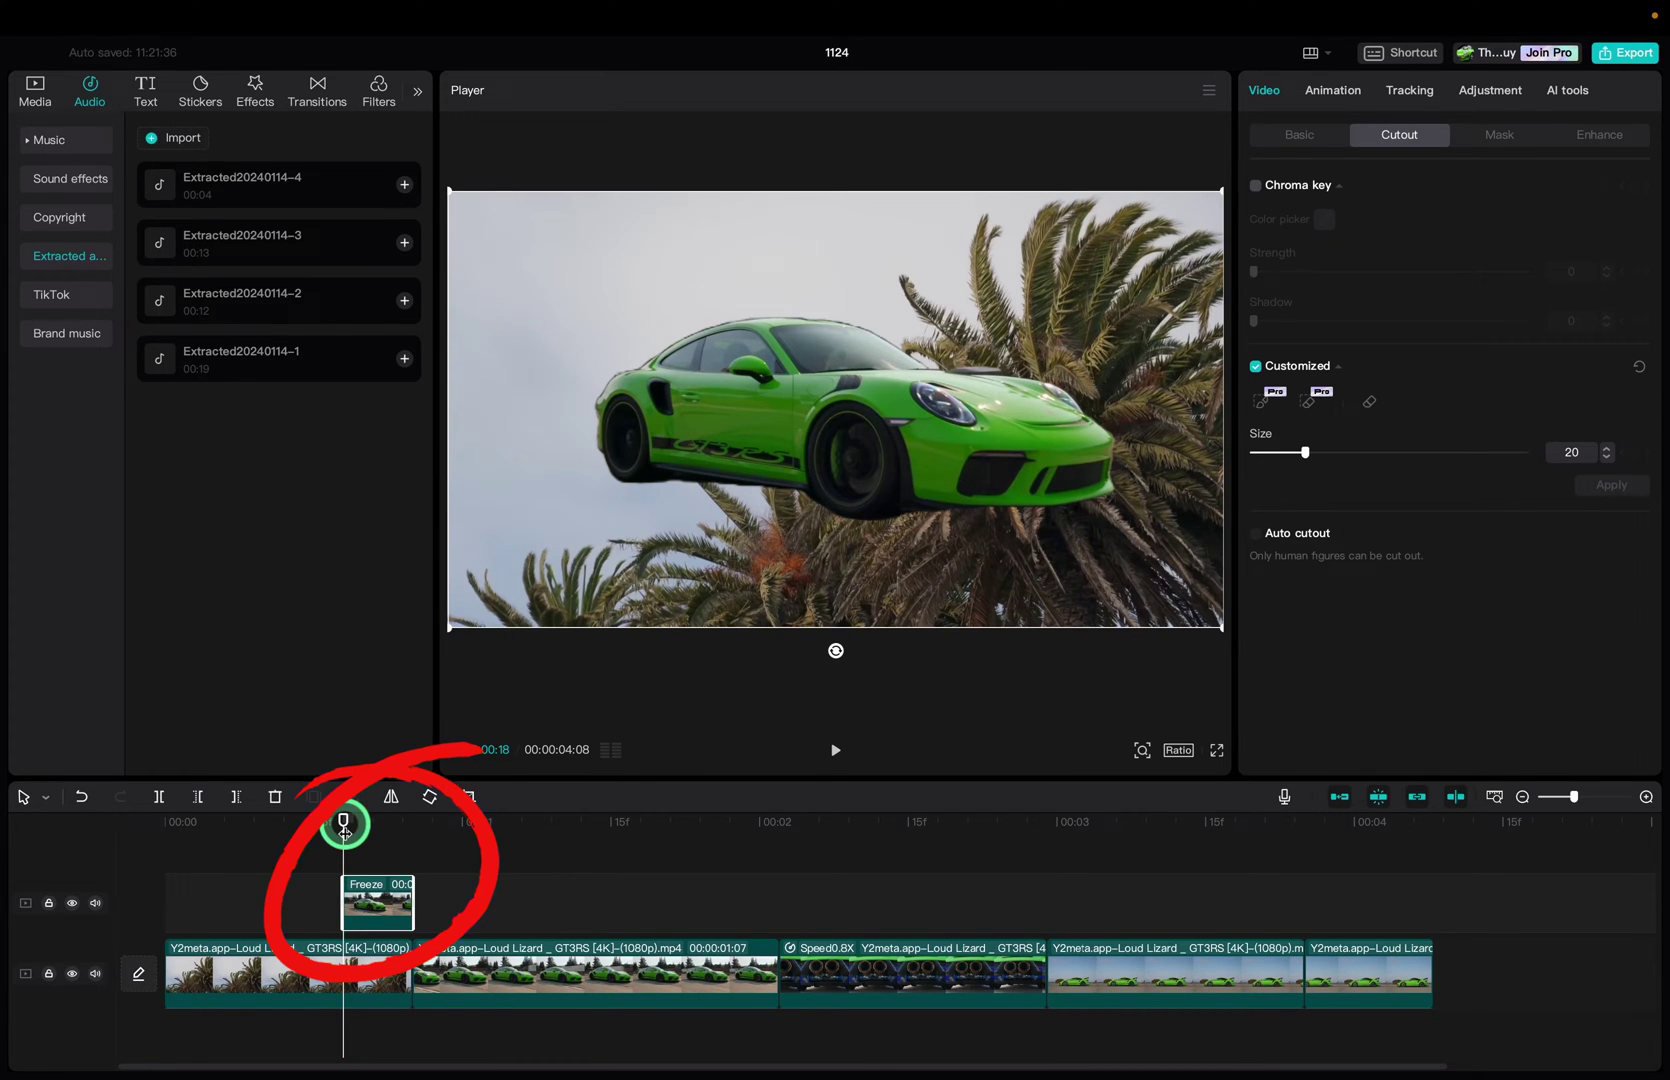
Add Position & Size keyframes at the end of the green car's freeze clip
click(412, 841)
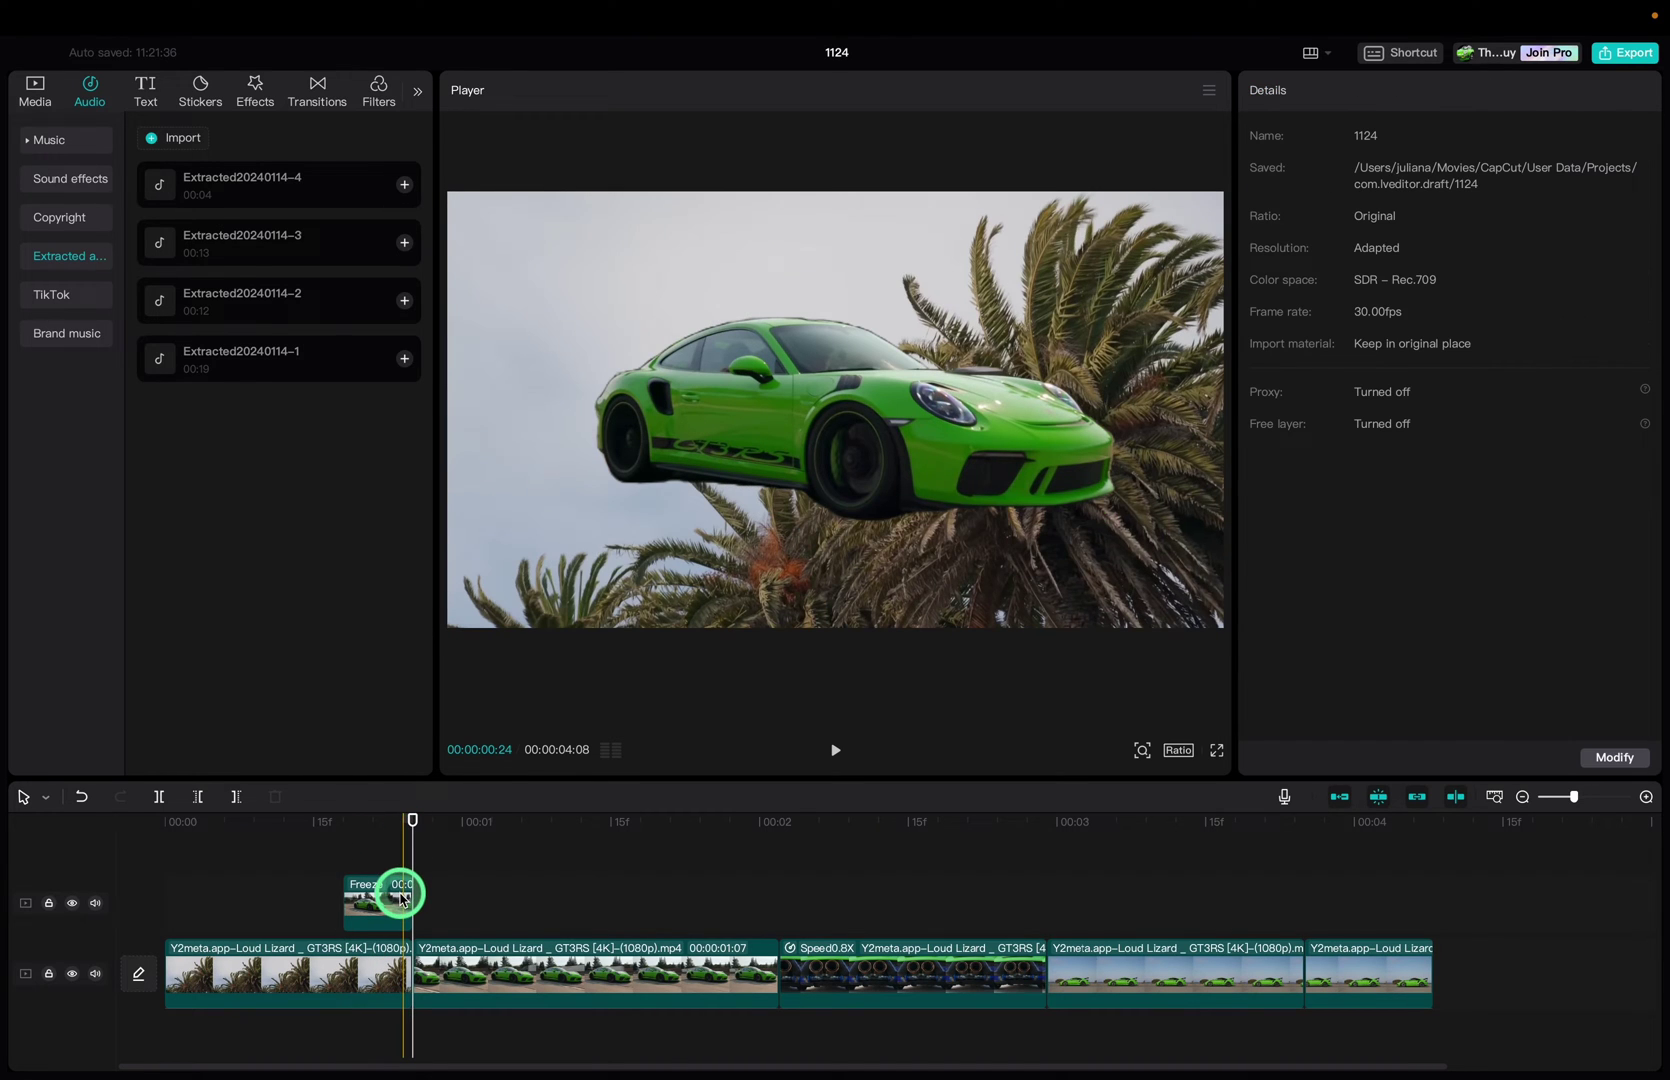
click(396, 919)
click(731, 583)
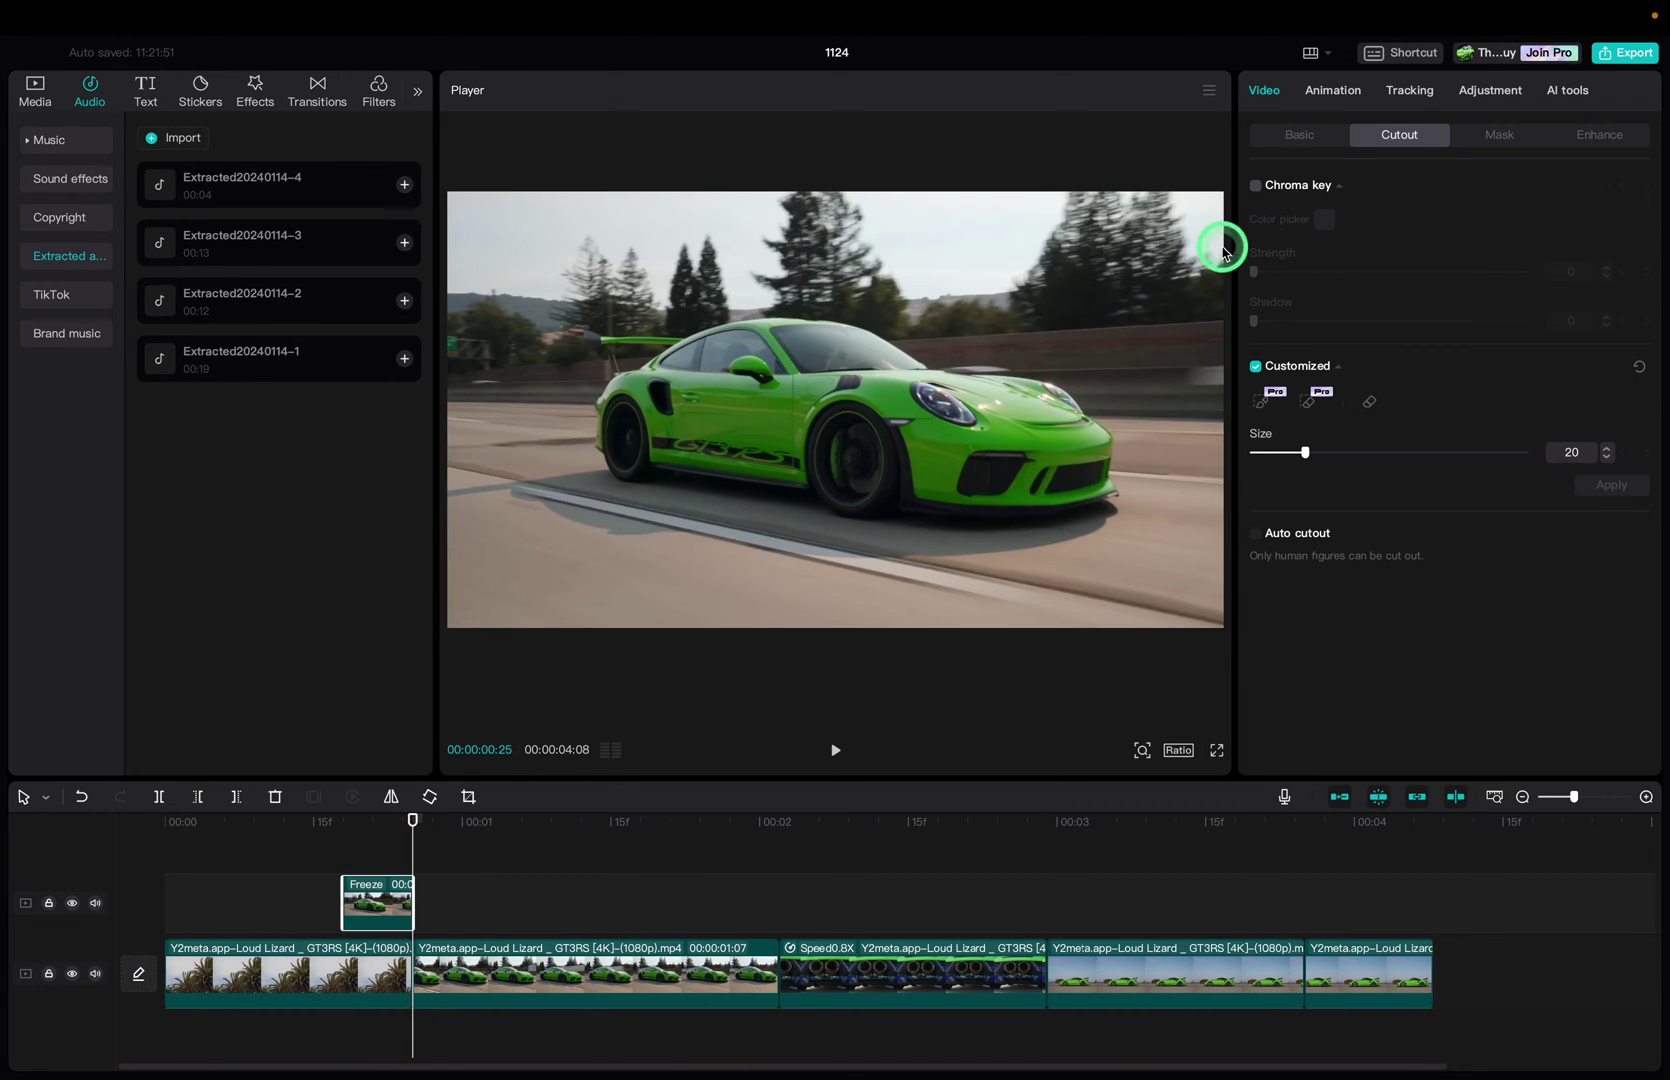
click(1294, 143)
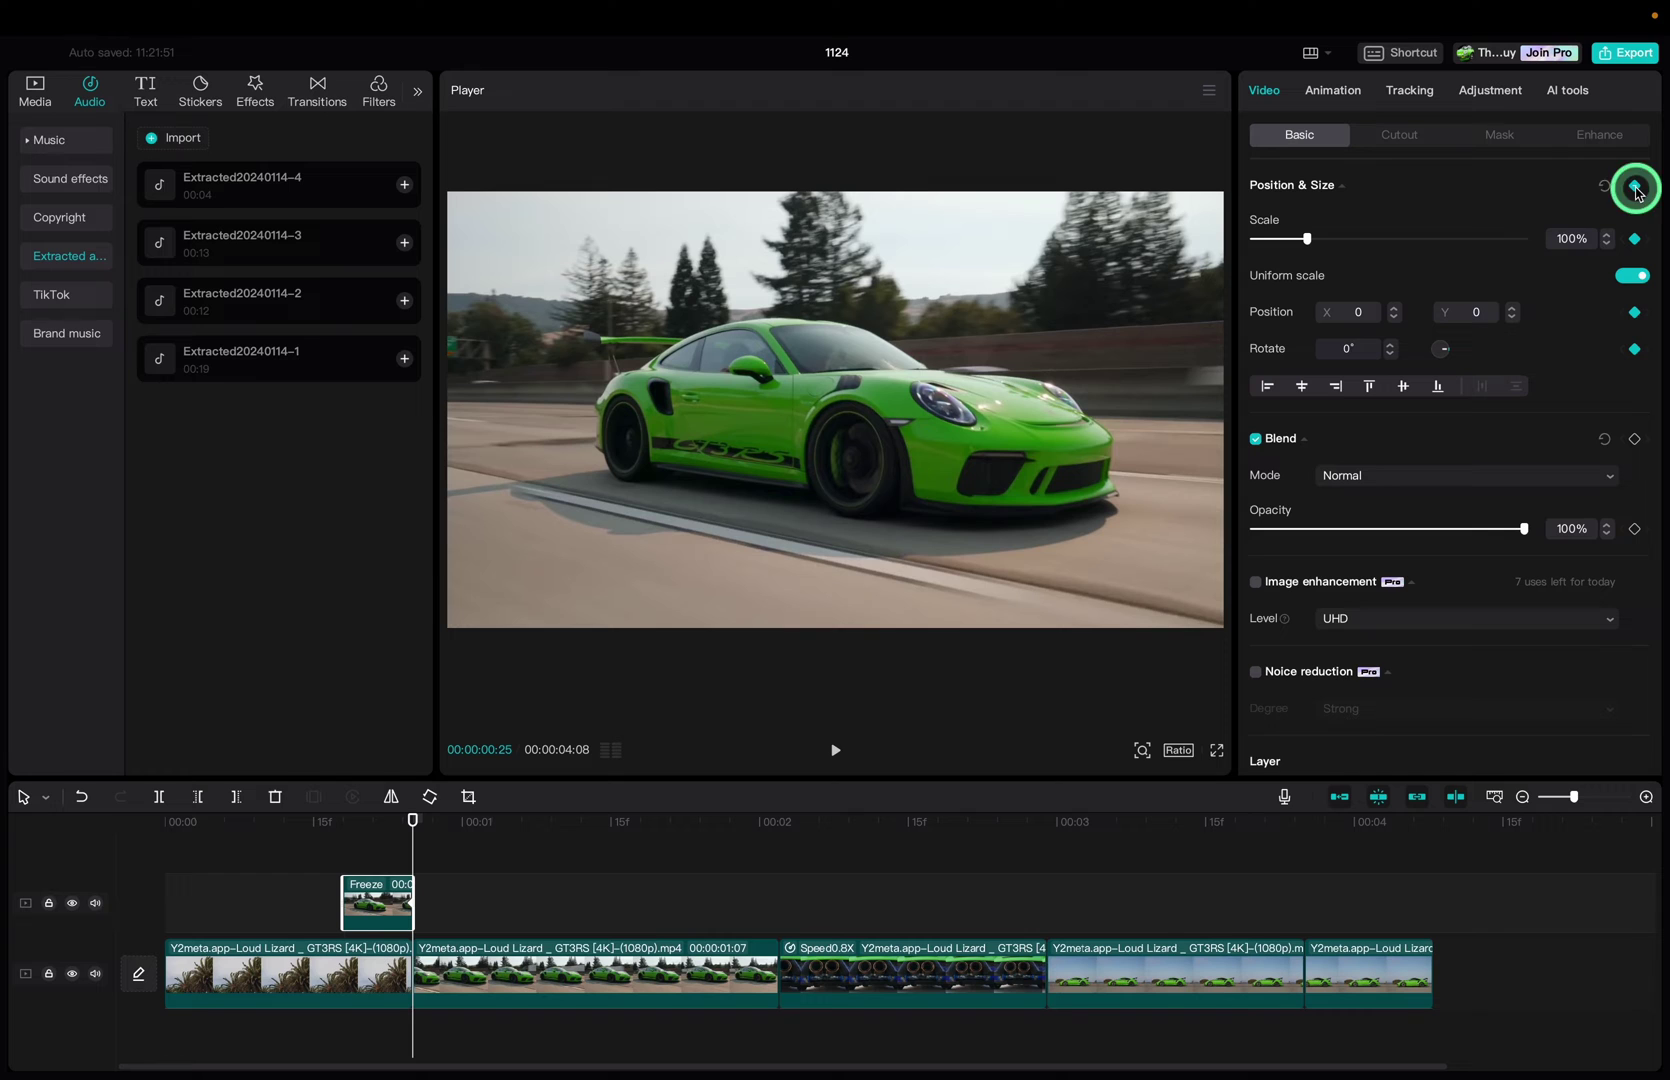
Keyframe Position & Size at the freeze clip's start with the car moved out of the frame toward the upper left, and preview the entrance
click(343, 836)
click(356, 903)
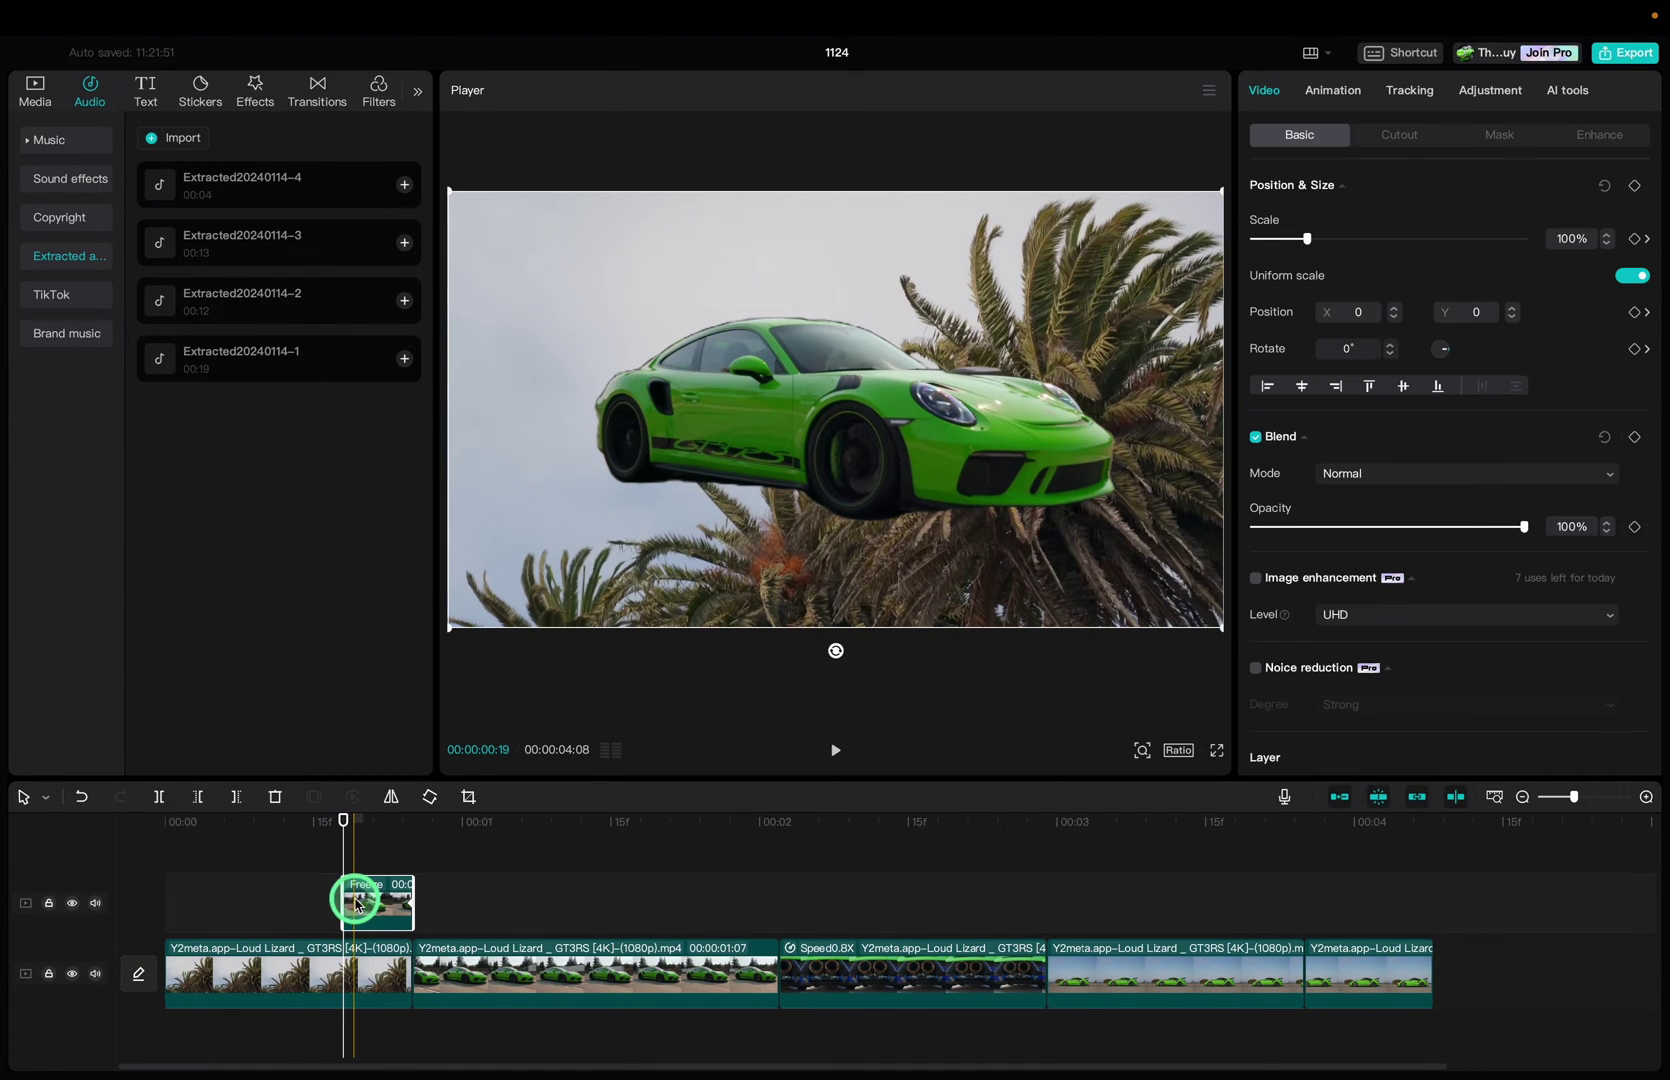
click(942, 403)
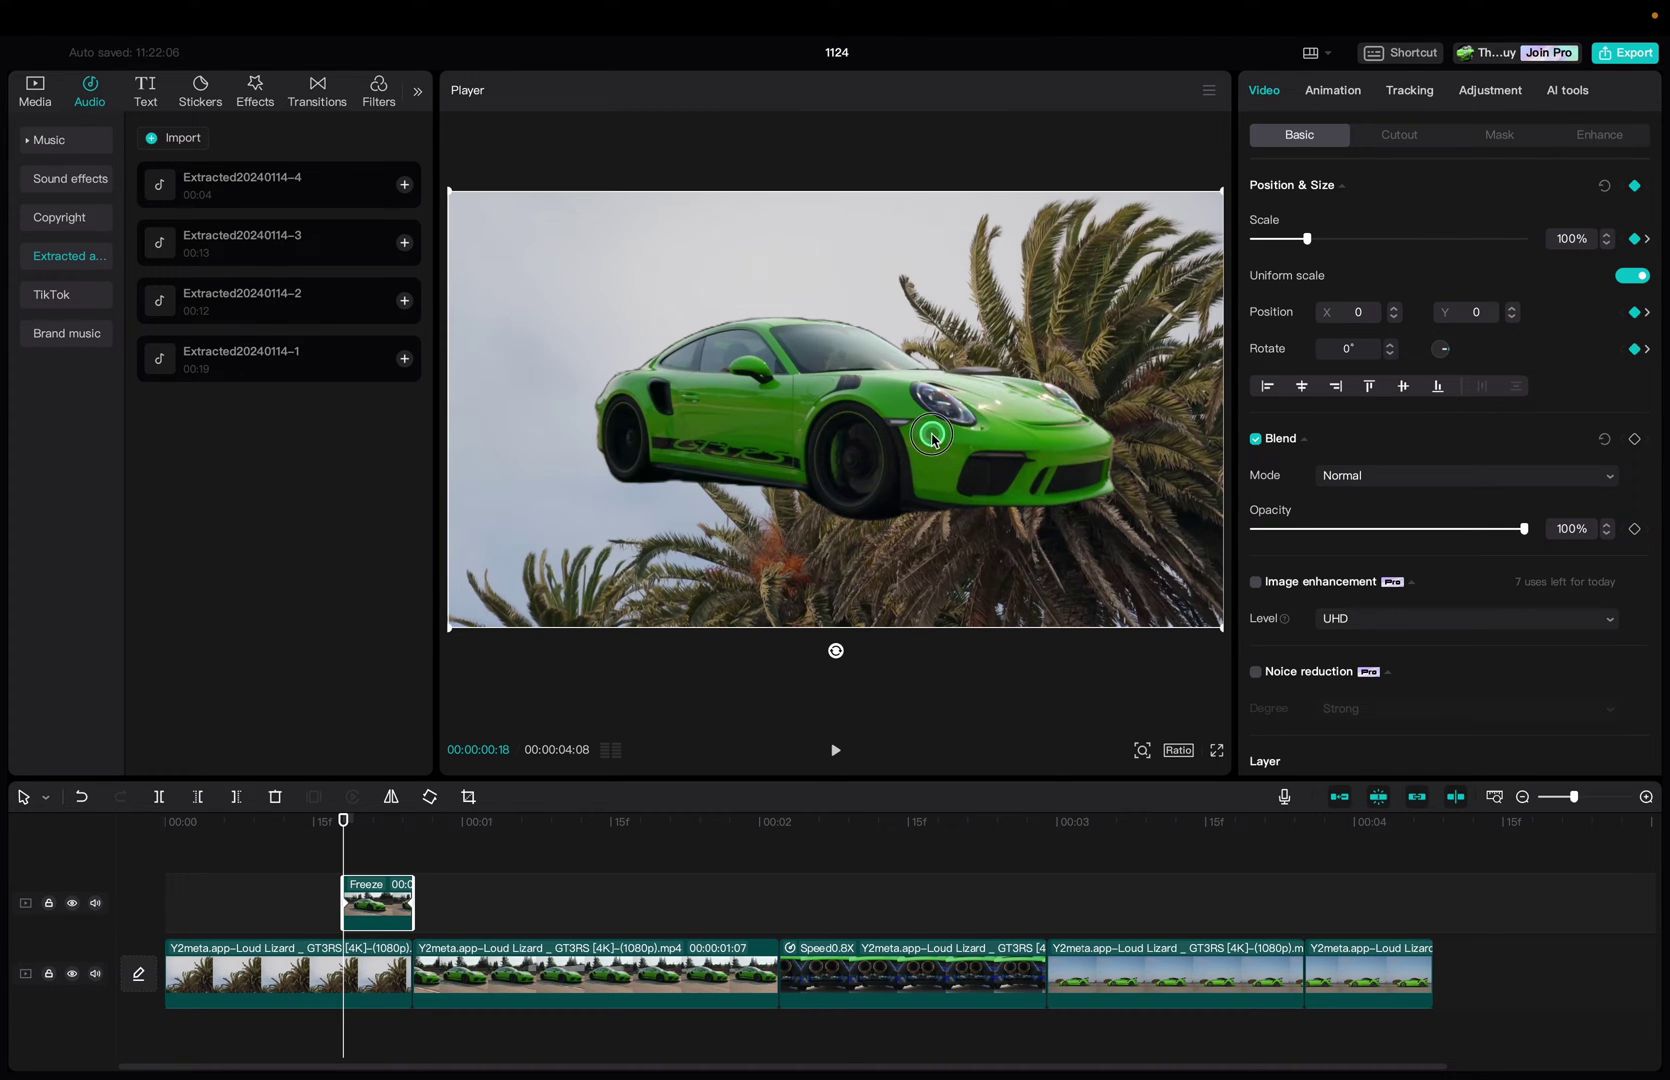
drag(932, 437, 314, 262)
click(168, 826)
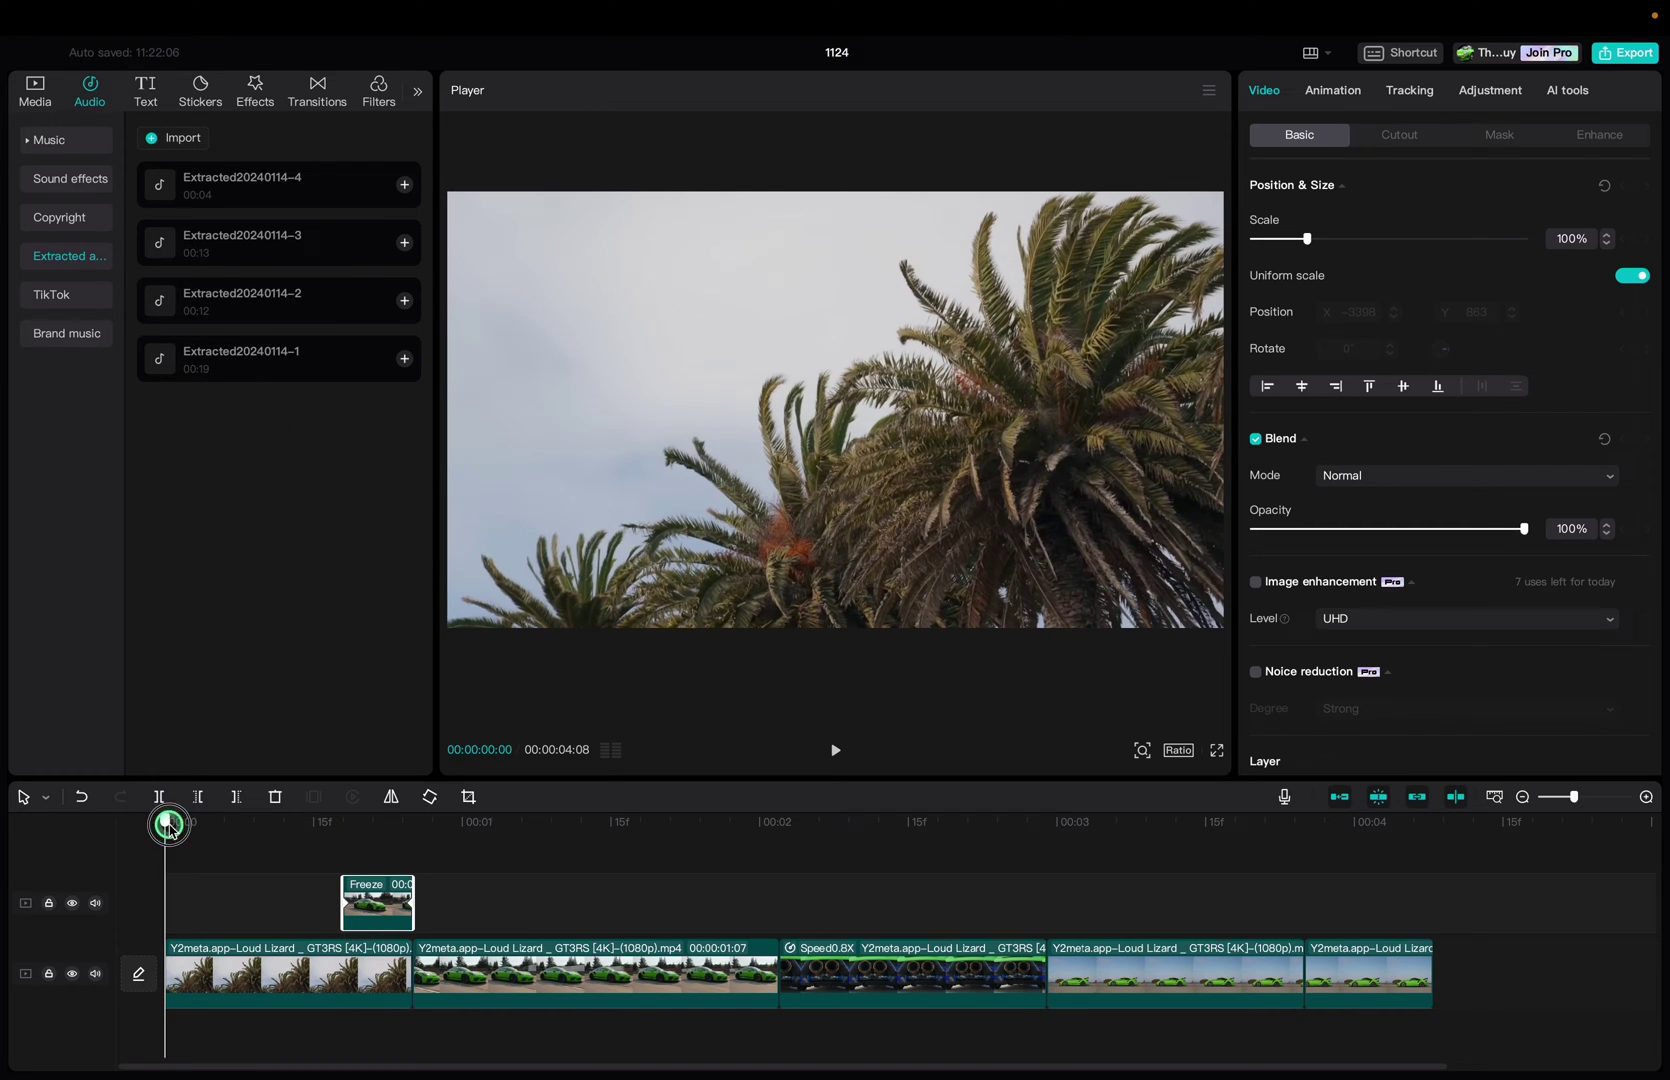
key(space)
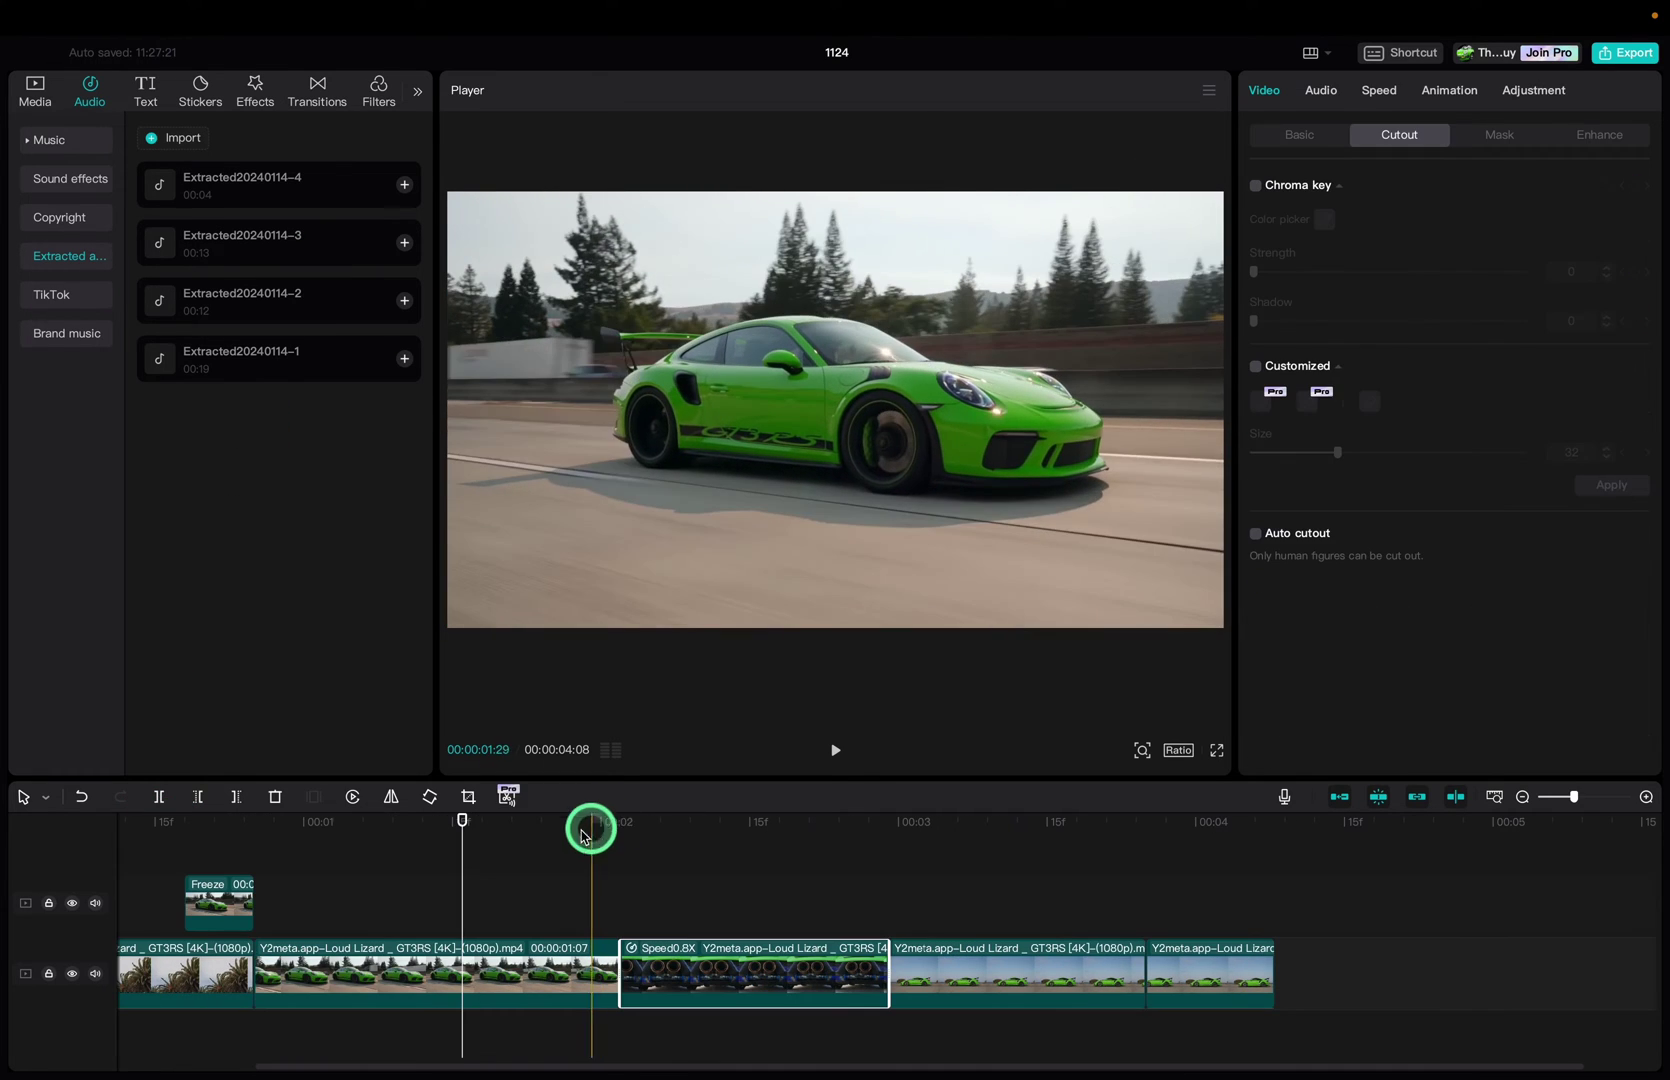
Add a freeze frame of about 7 frames from the exhaust clip's start and place it on the overlay track, ending at that cut
click(619, 826)
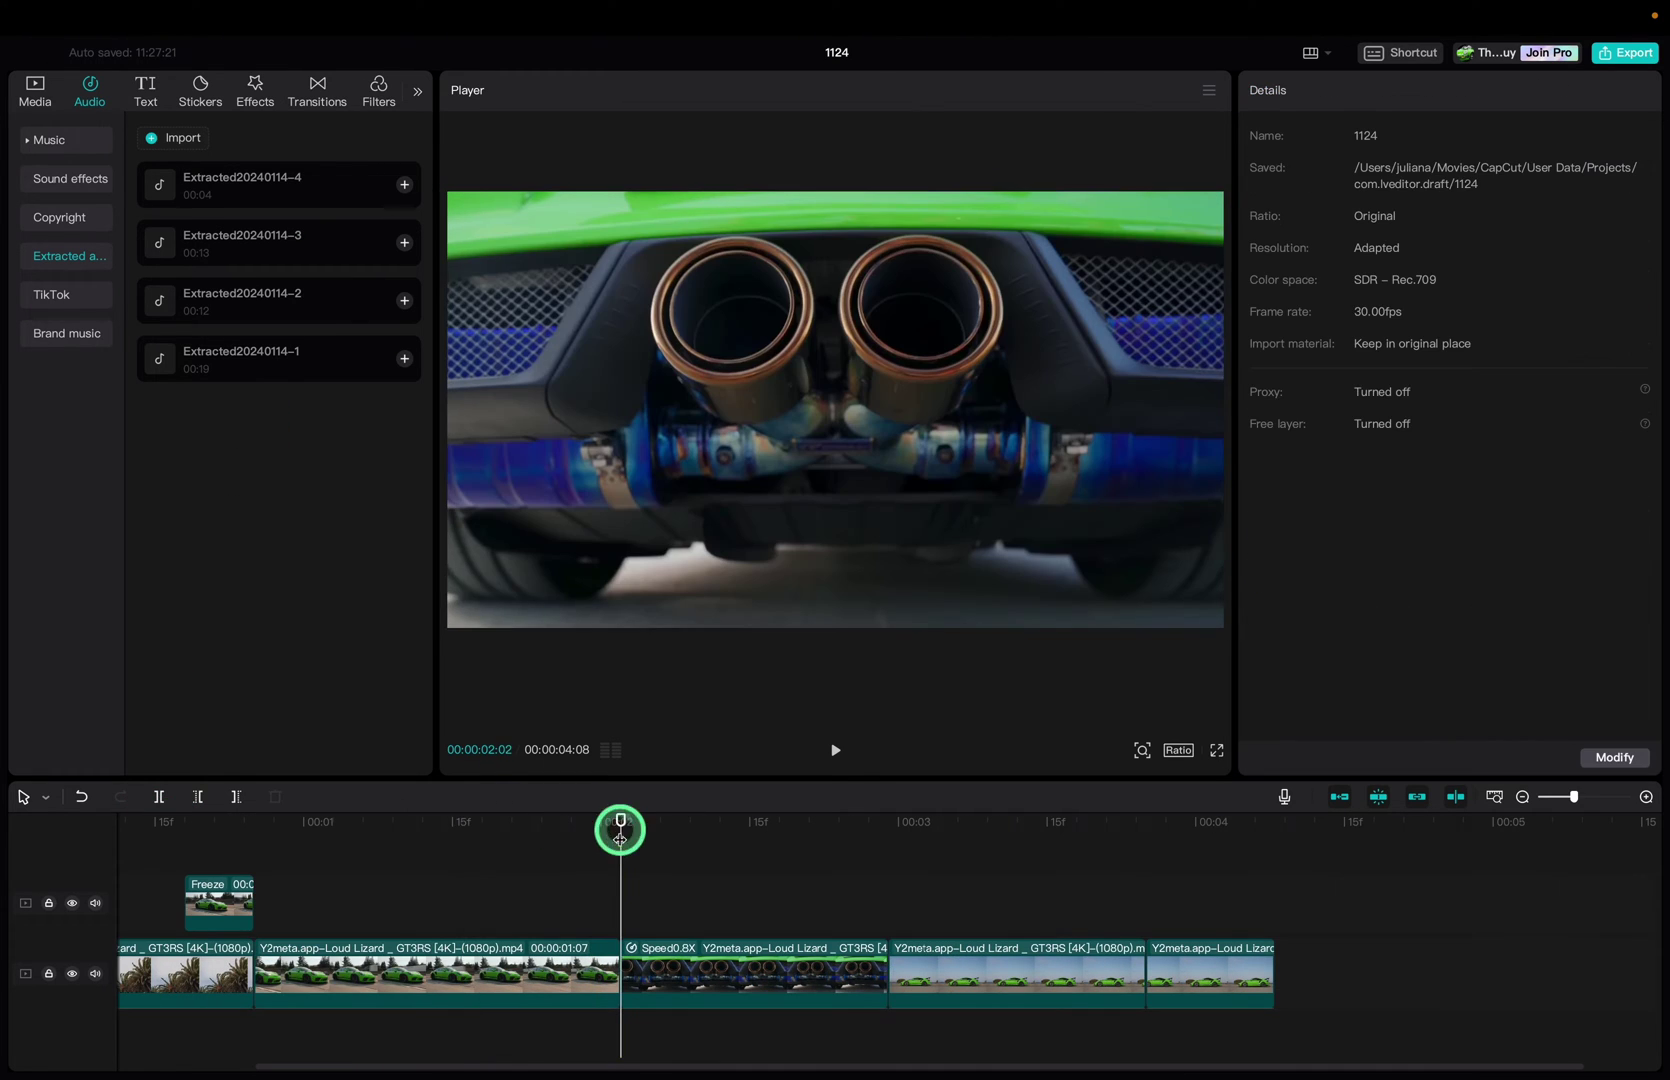
click(666, 974)
click(314, 797)
drag(1508, 958, 691, 958)
mouse_move(655, 972)
mouse_down()
mouse_move(582, 932)
mouse_move(567, 900)
mouse_up()
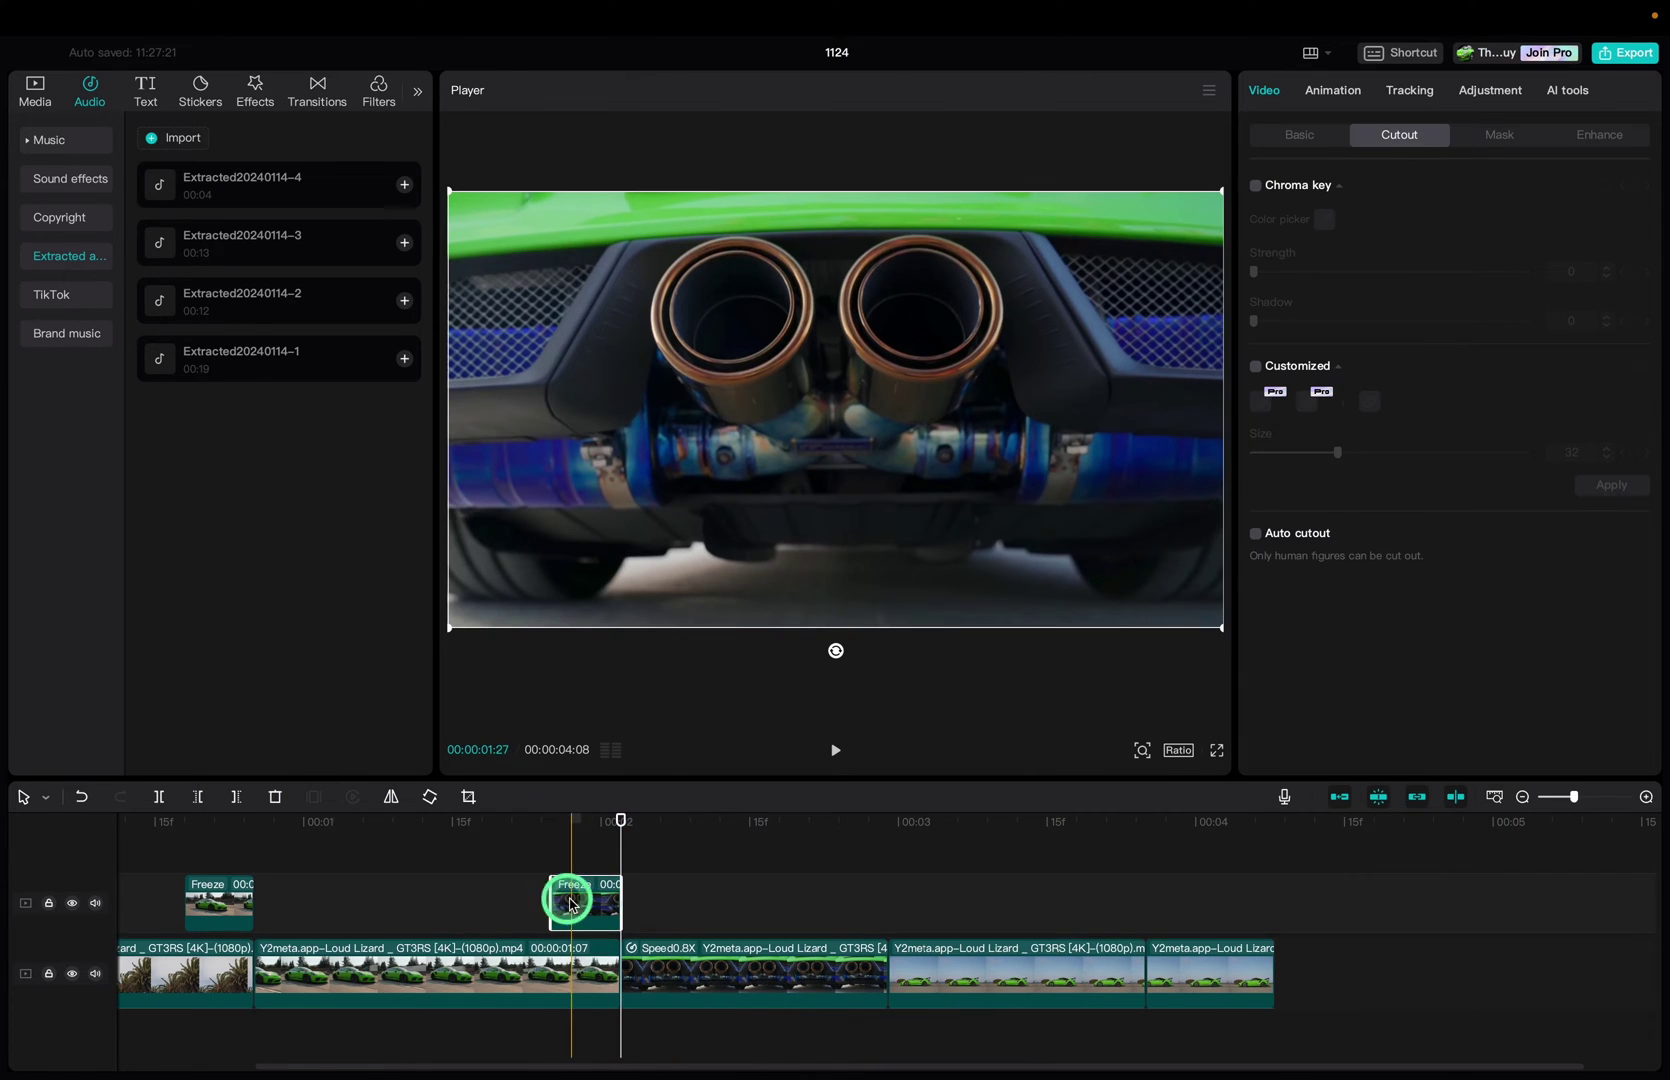
Enable the customized cutout on the exhaust freeze clip and brush over the exhaust to select it
click(551, 826)
click(580, 903)
click(1256, 366)
mouse_move(465, 478)
mouse_down()
mouse_move(740, 295)
mouse_move(806, 317)
mouse_up()
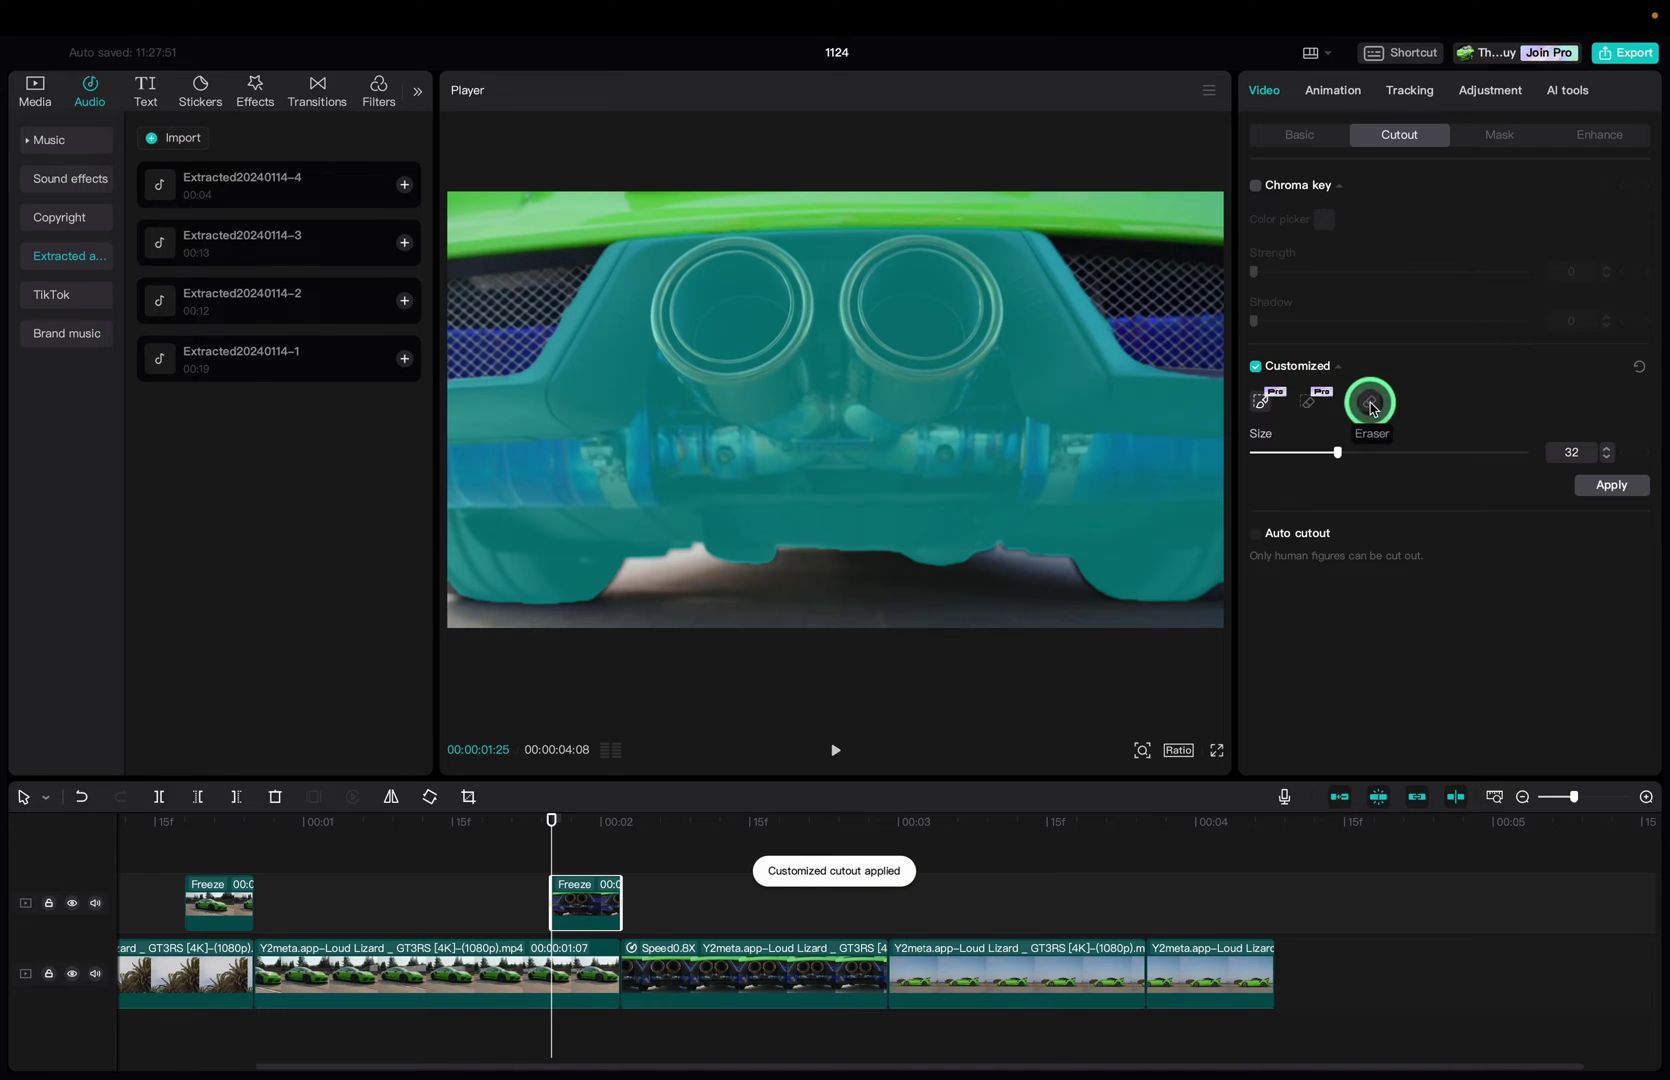
Erase everything except the left exhaust pipe and its tubing from the cutout with eraser size 87, and apply the cutout
drag(1337, 452, 1424, 455)
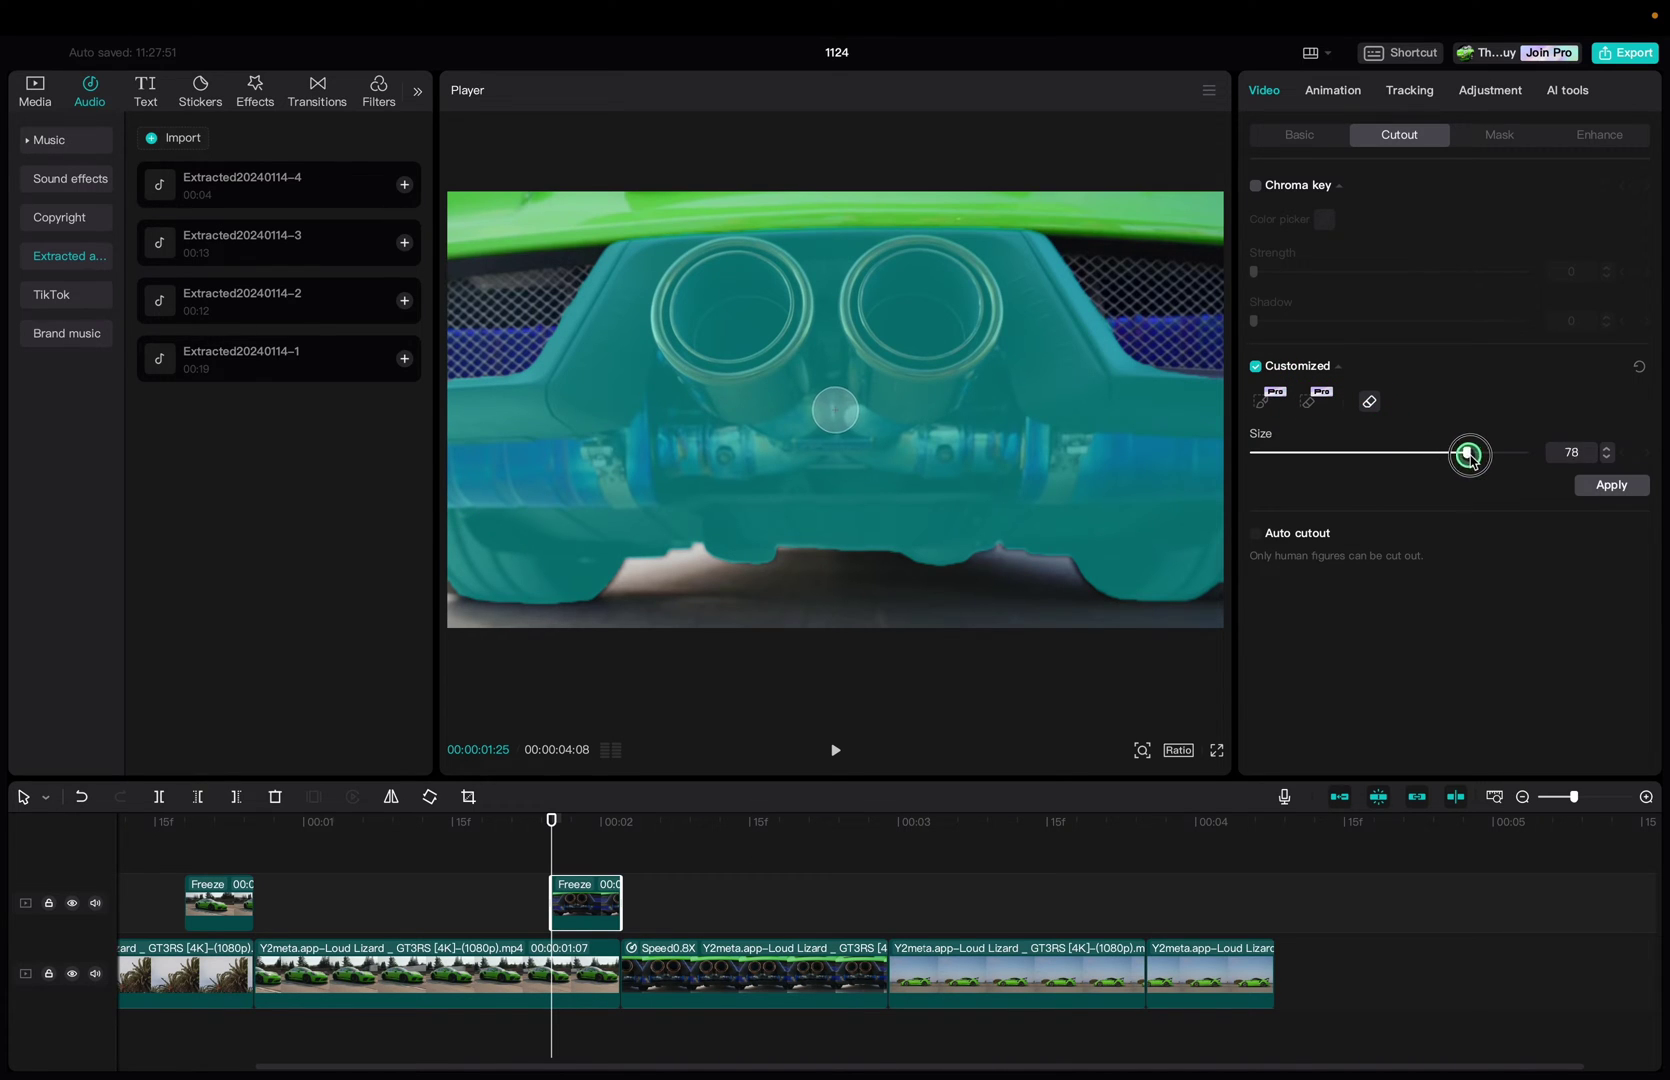
mouse_move(468, 410)
mouse_down()
mouse_move(658, 403)
mouse_move(694, 218)
mouse_move(840, 352)
mouse_move(690, 507)
mouse_move(458, 536)
mouse_move(748, 549)
mouse_move(1178, 389)
mouse_move(1185, 516)
mouse_move(982, 426)
mouse_move(496, 387)
mouse_up()
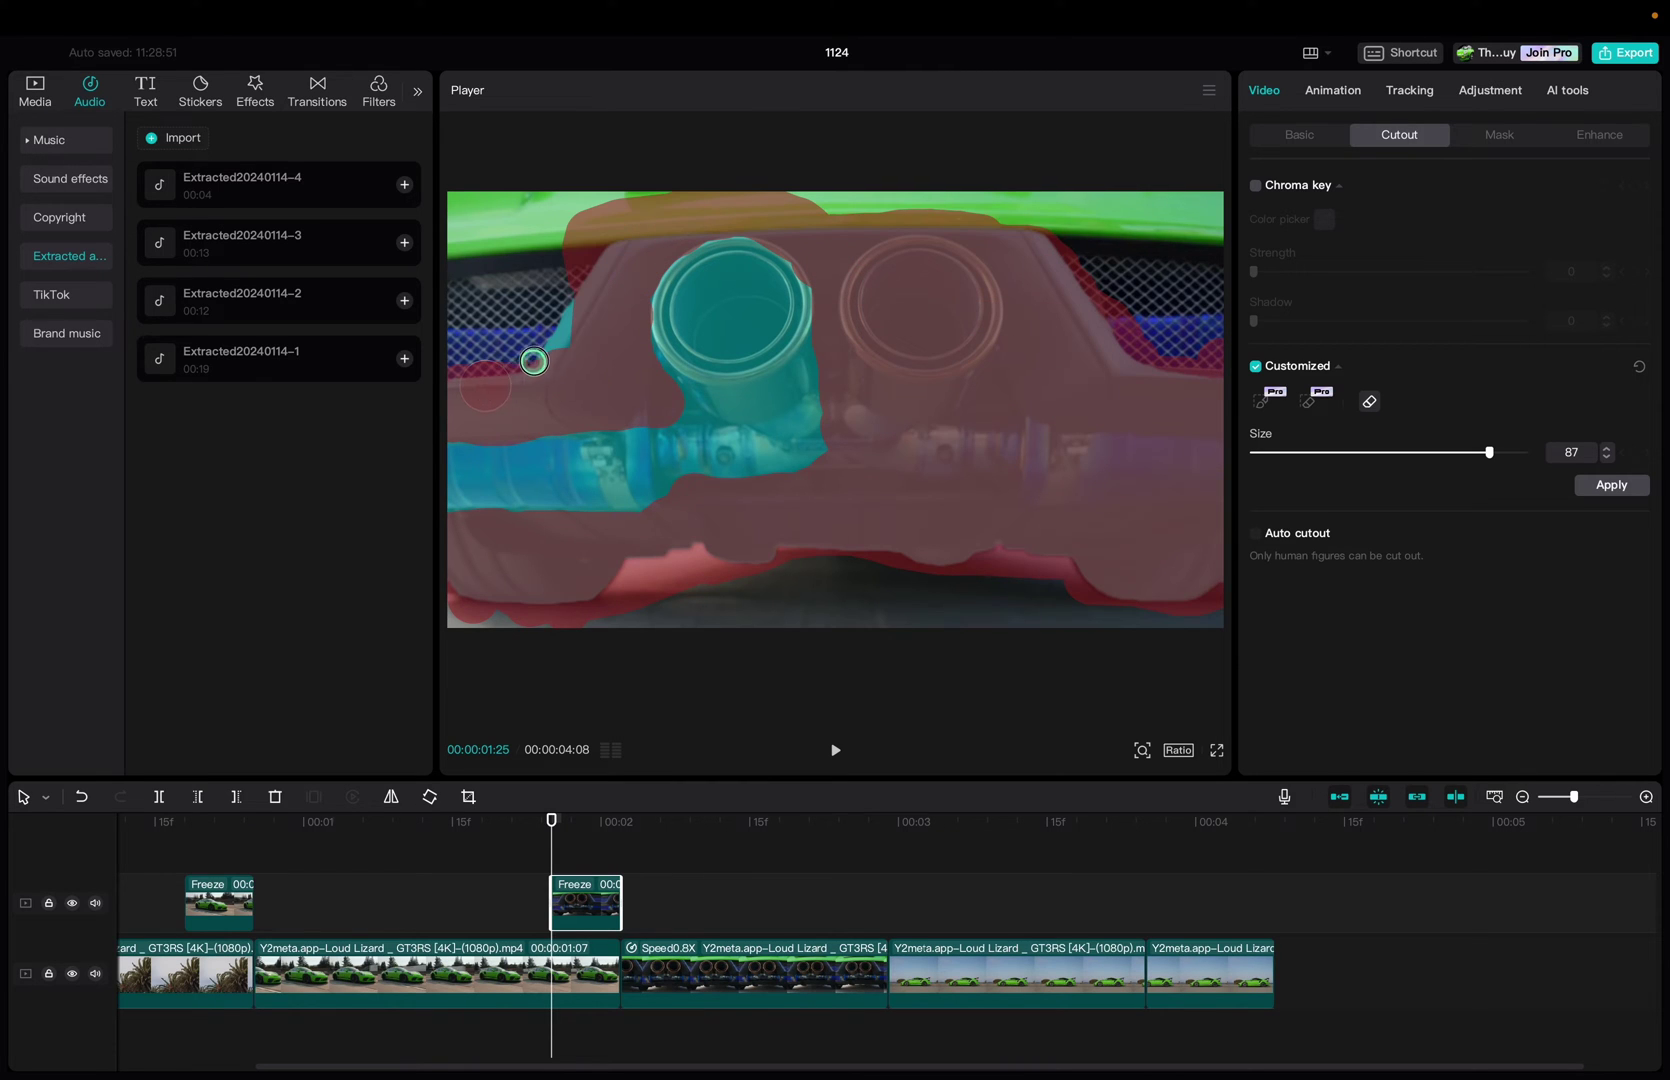
drag(581, 297, 585, 284)
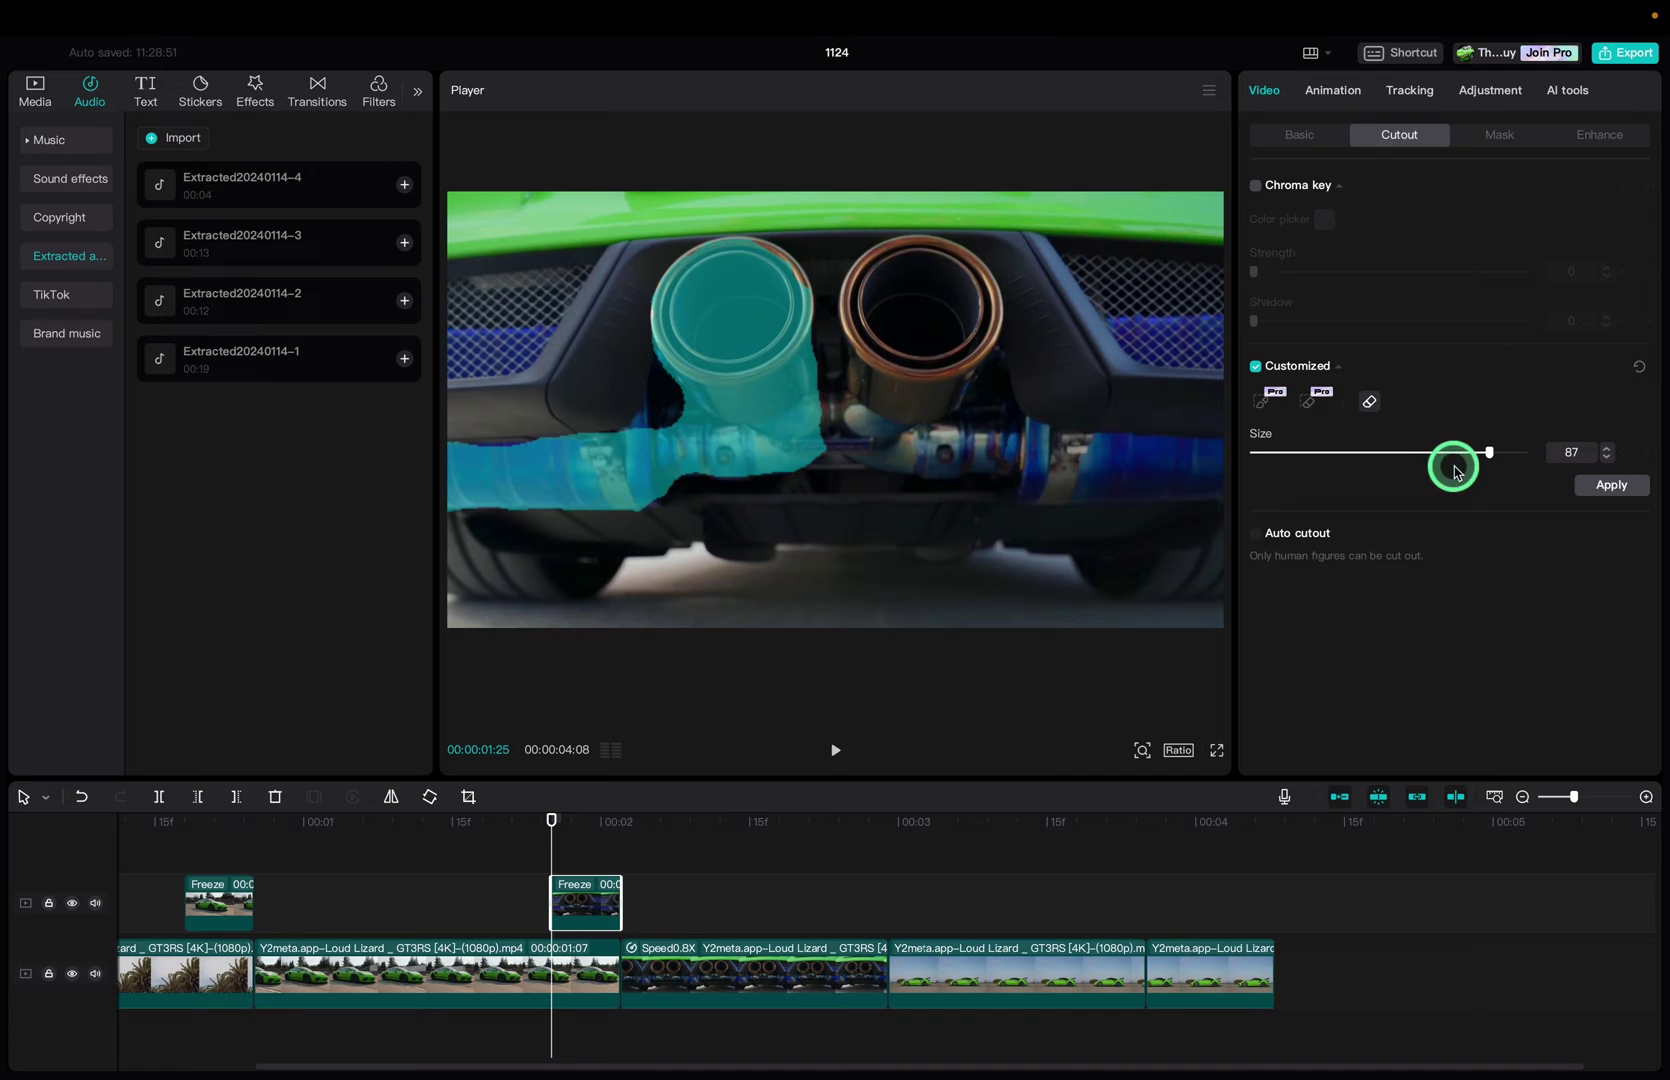
click(1610, 490)
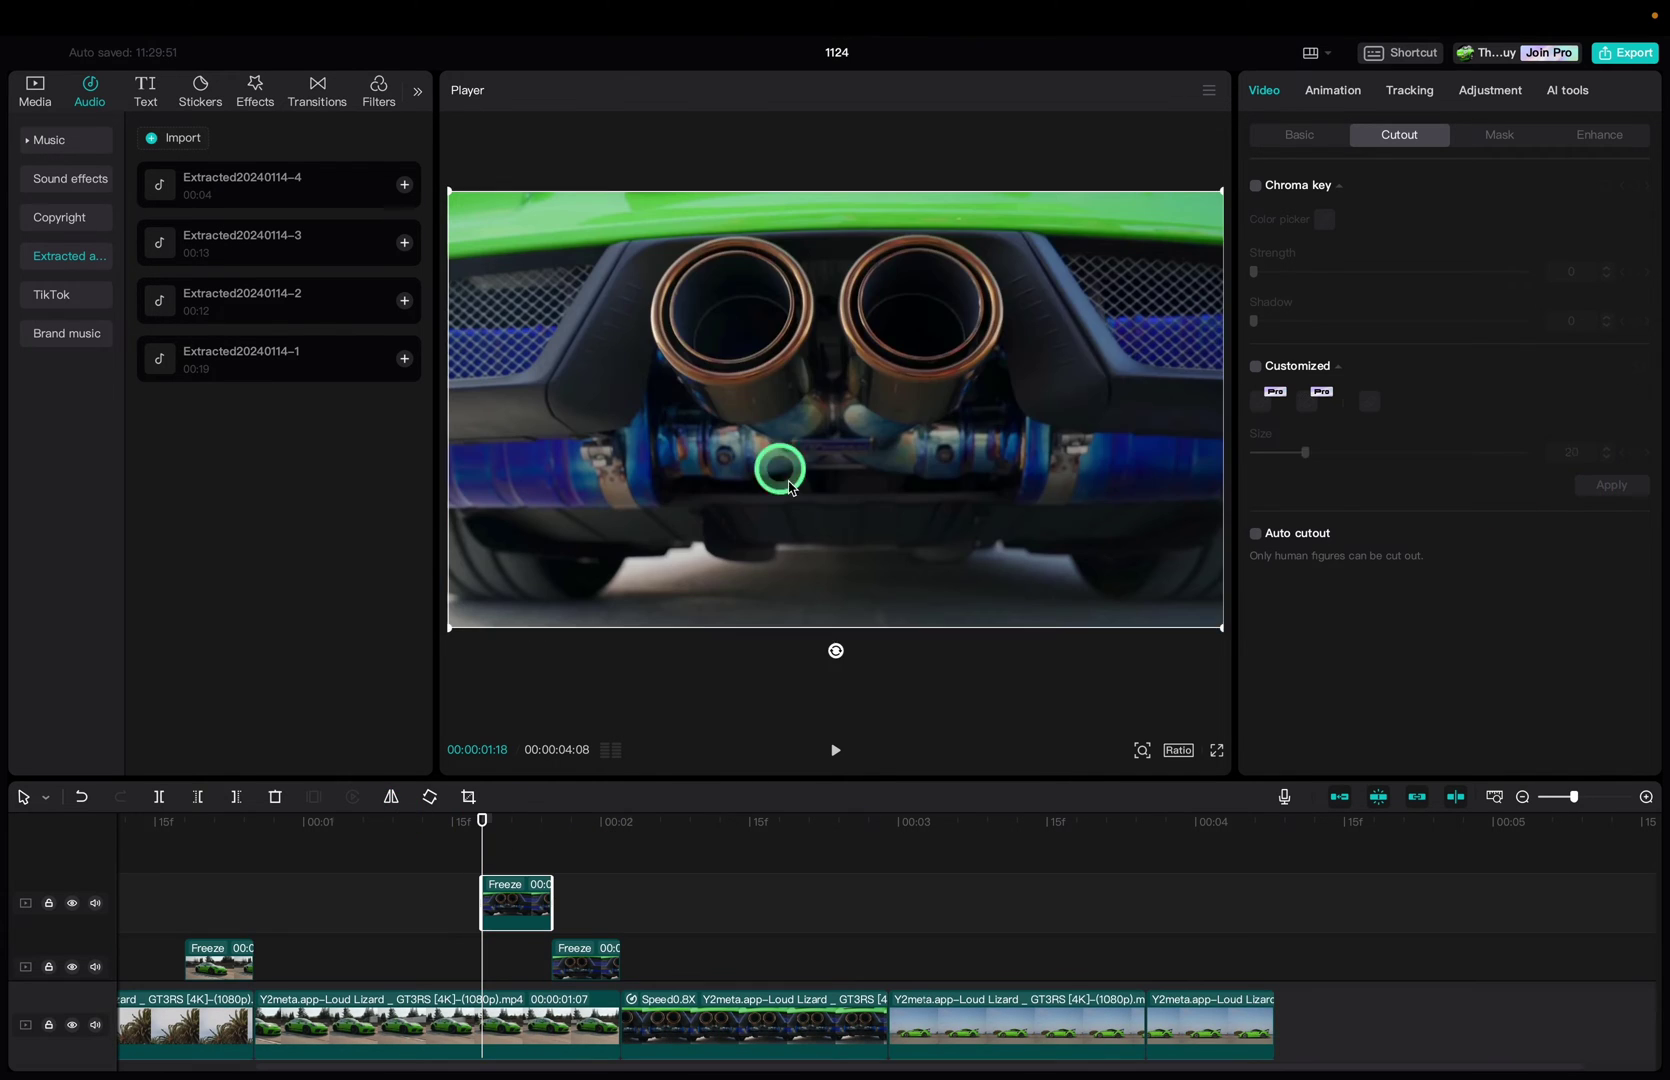
mouse_move(776, 465)
mouse_down()
mouse_move(709, 625)
mouse_move(965, 217)
mouse_up()
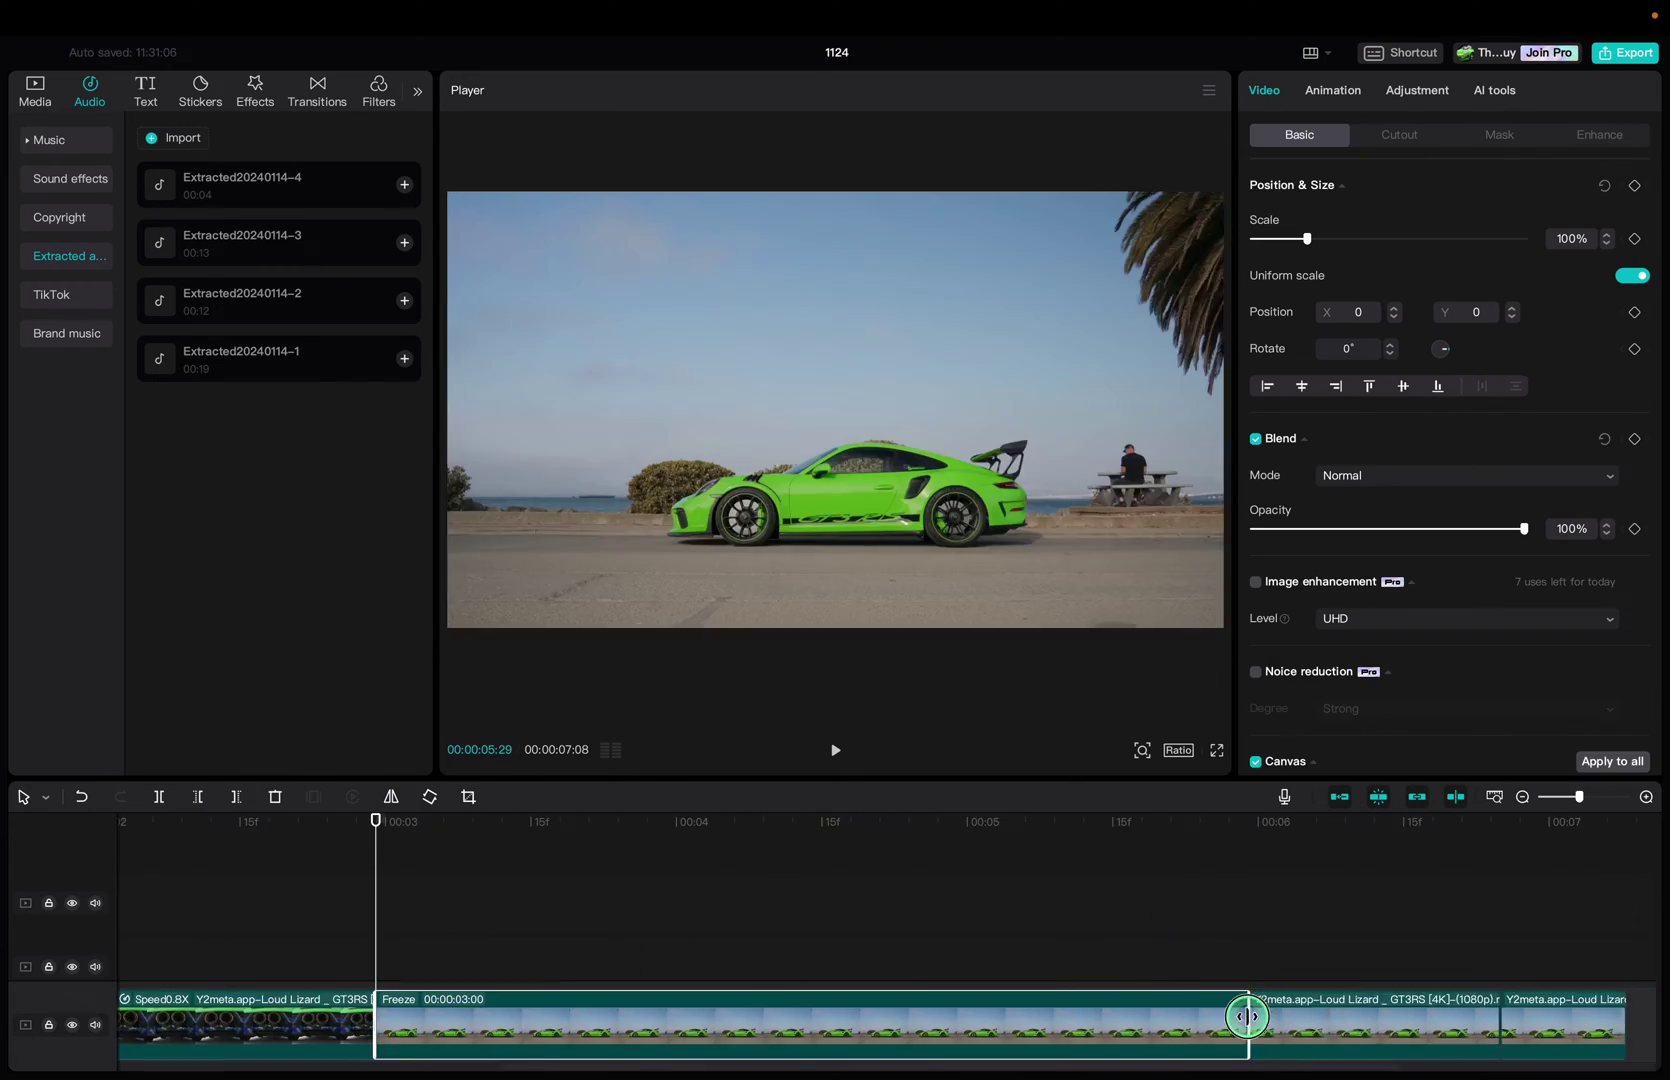
Apply a customized cutout of the green car to the freeze frame taken from the seaside clip
click(1400, 132)
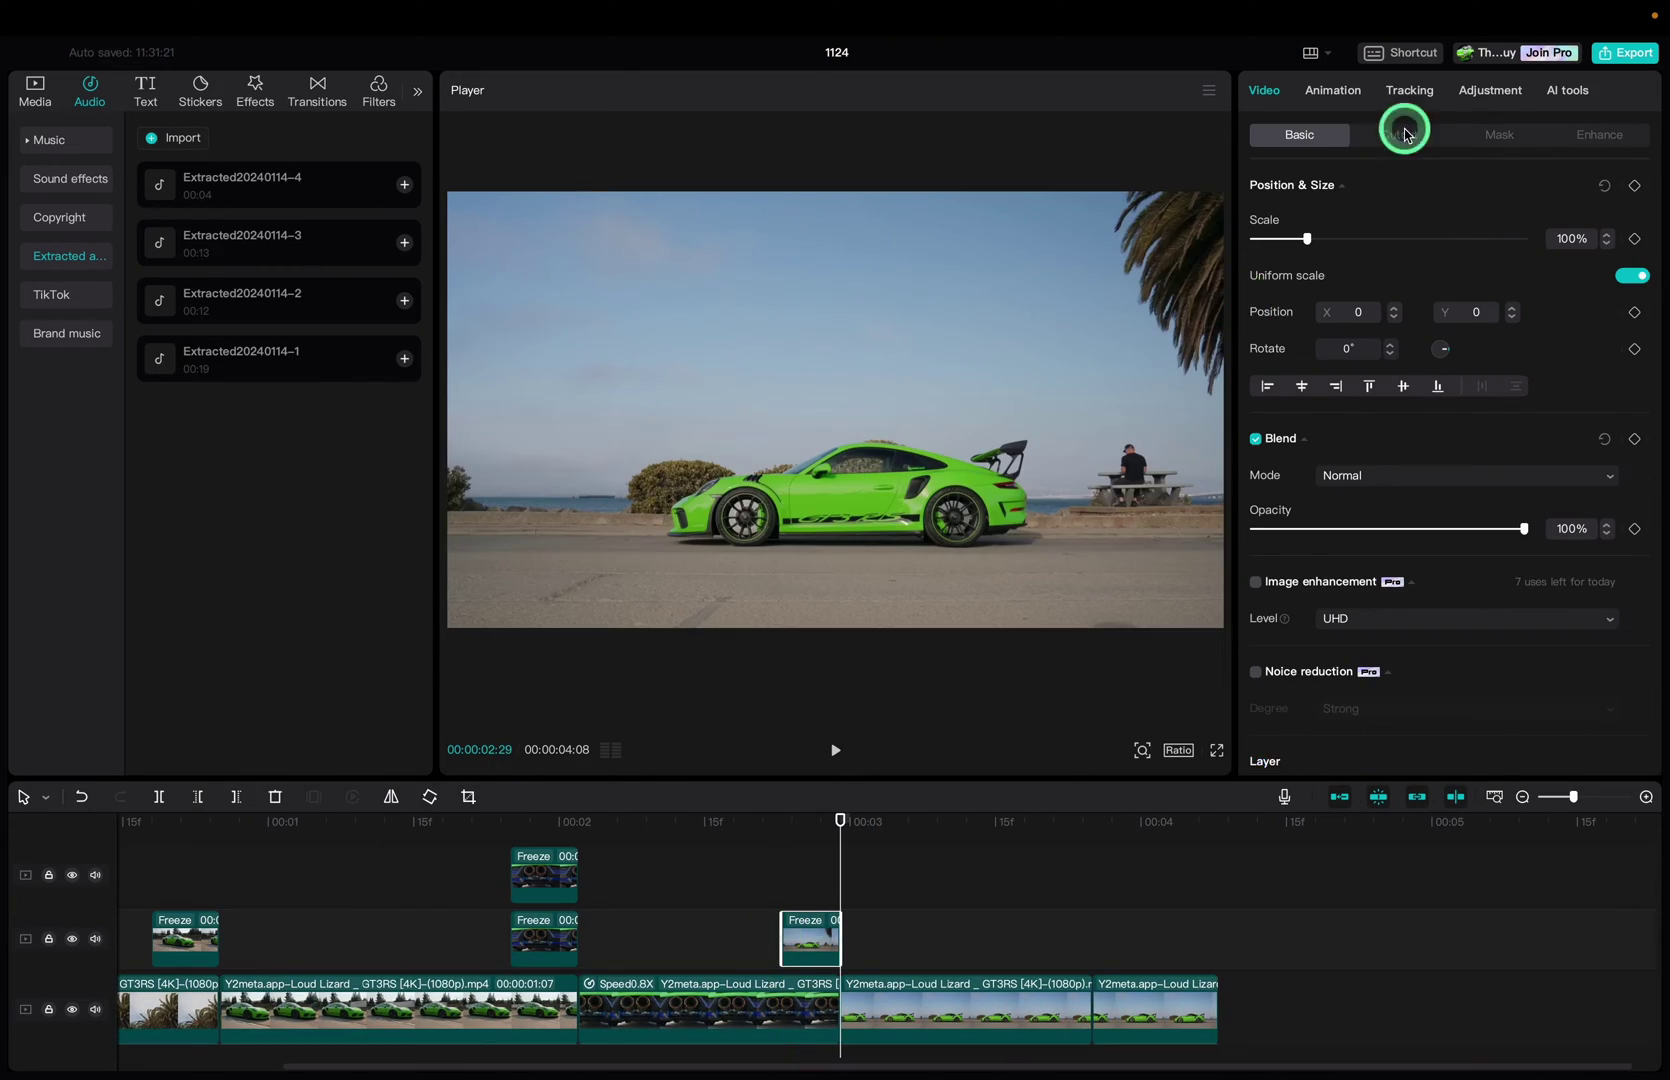
click(1614, 485)
click(793, 855)
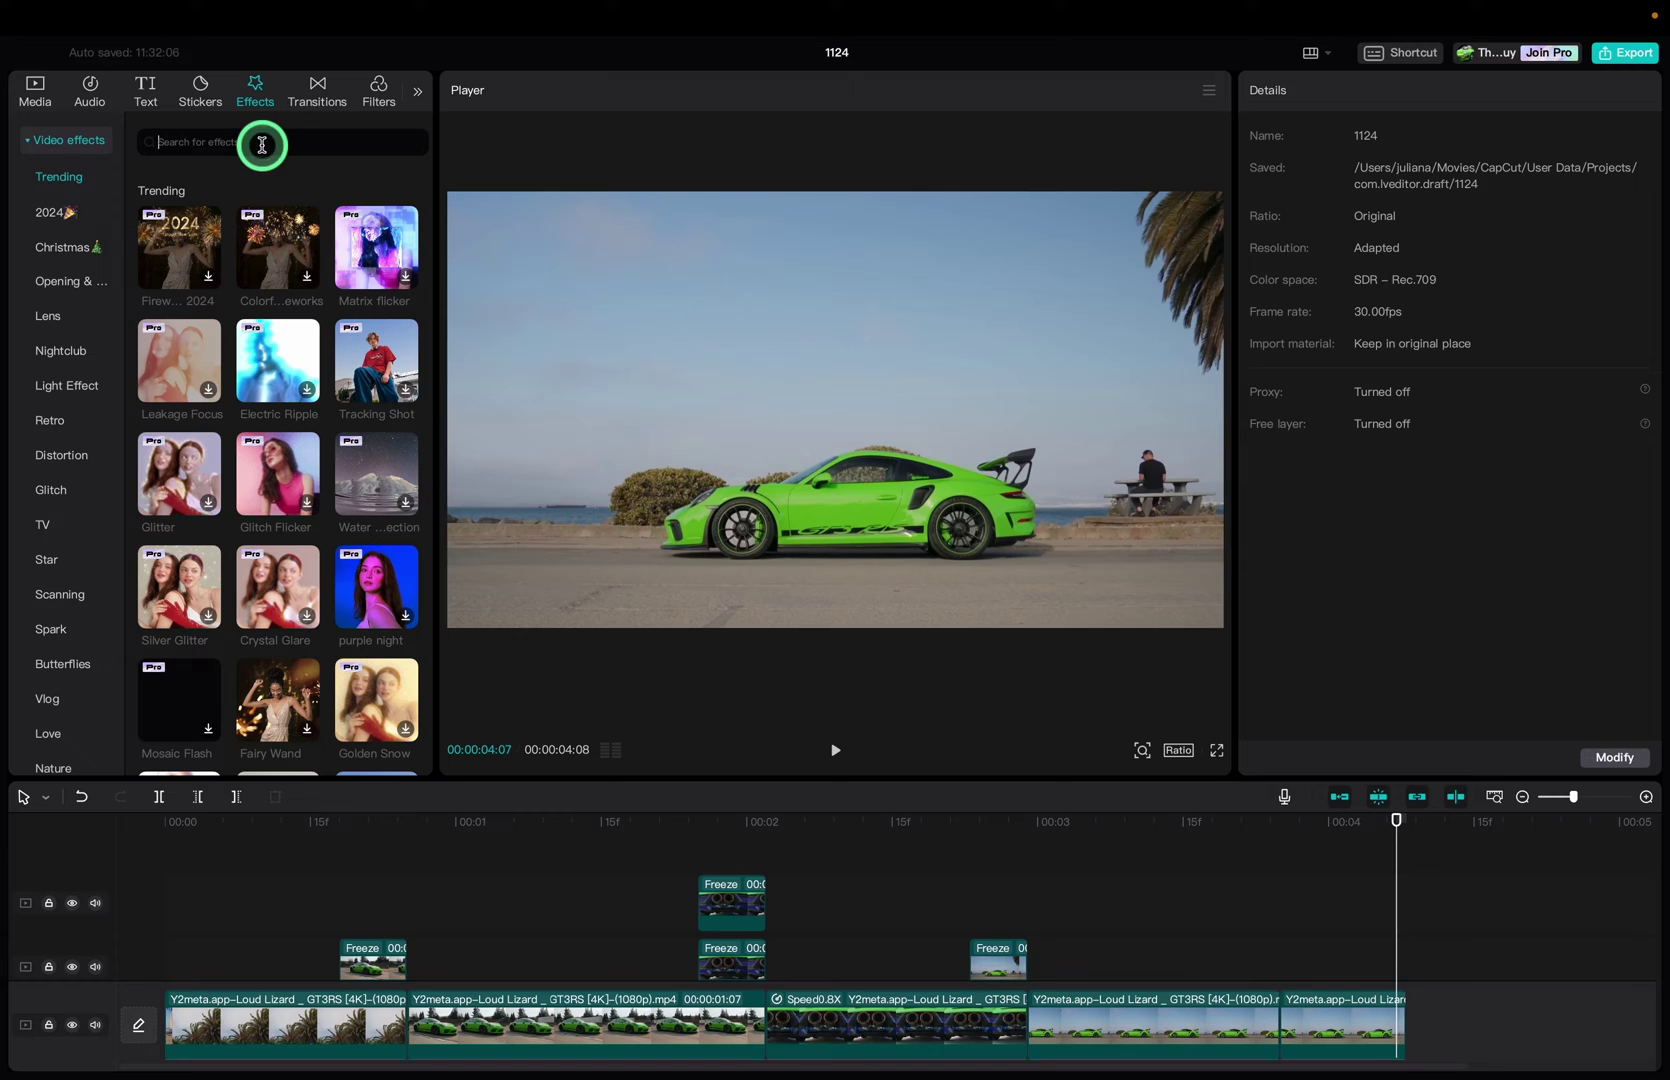
Search the video effects for "shadow flow"
click(262, 145)
text(shadow flow)
key(Return)
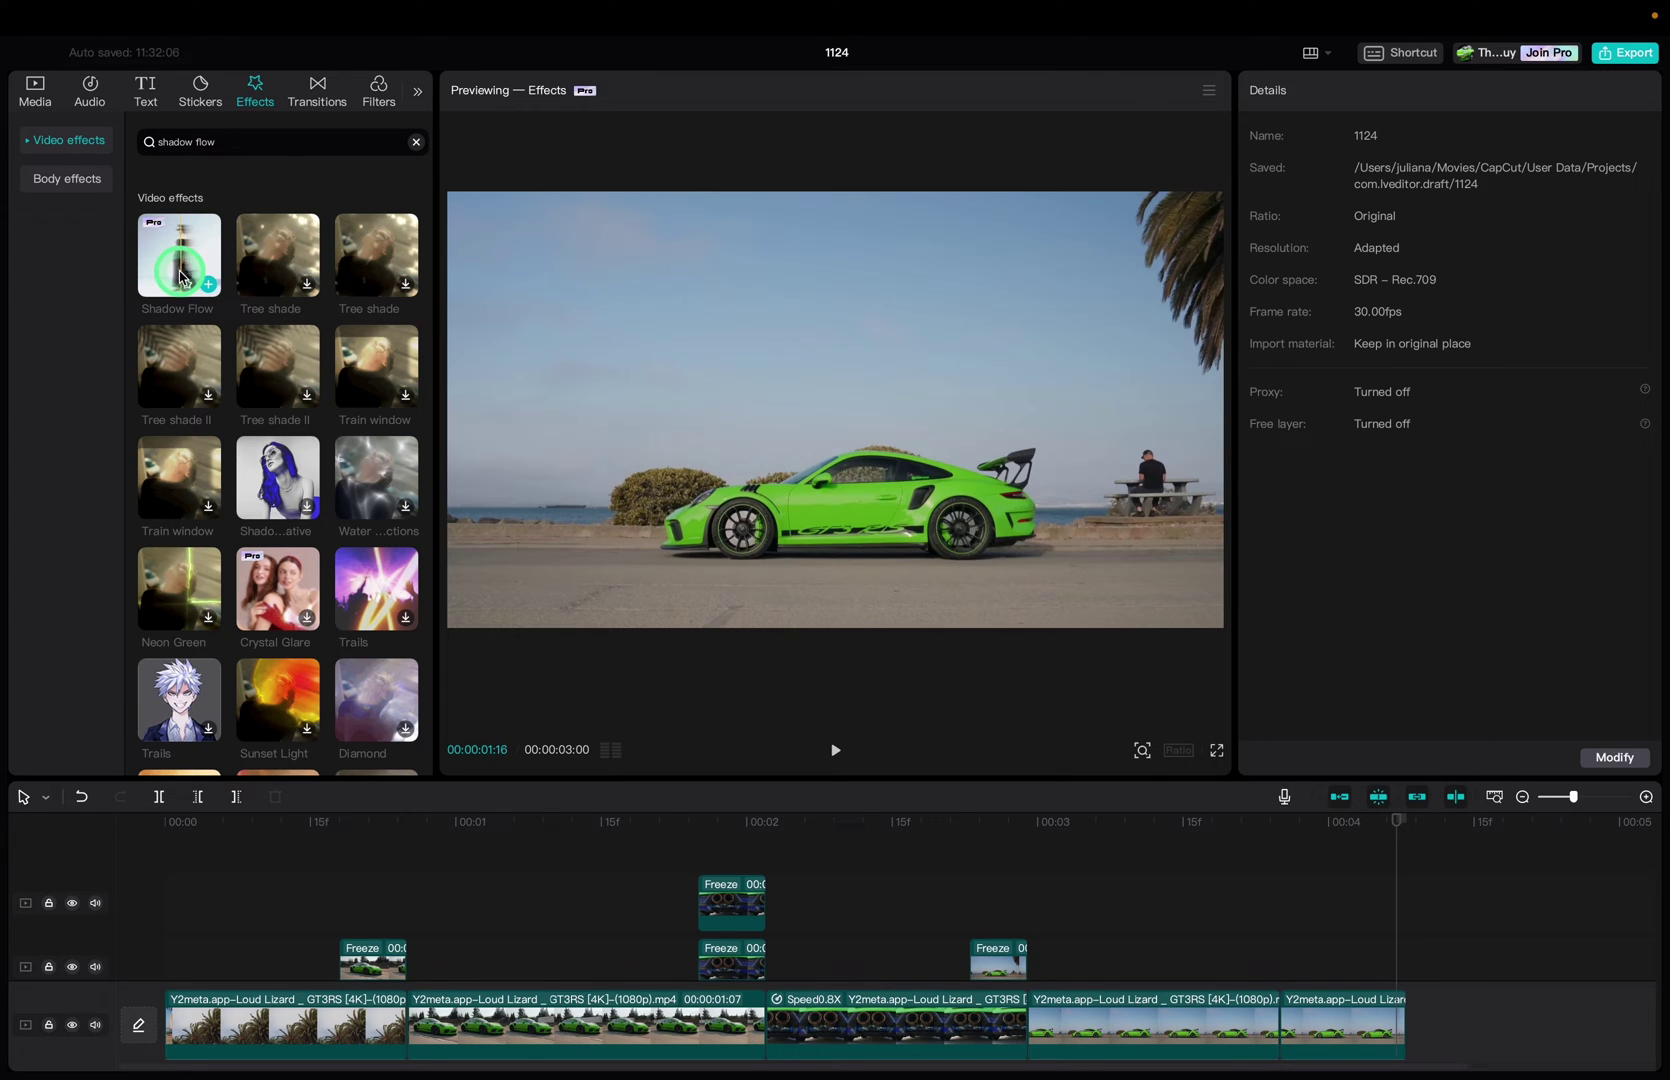
Apply the Shadow Flow effect to the freeze clips of the driving car, the exhaust and the seaside car
drag(179, 255, 358, 960)
drag(205, 312, 722, 958)
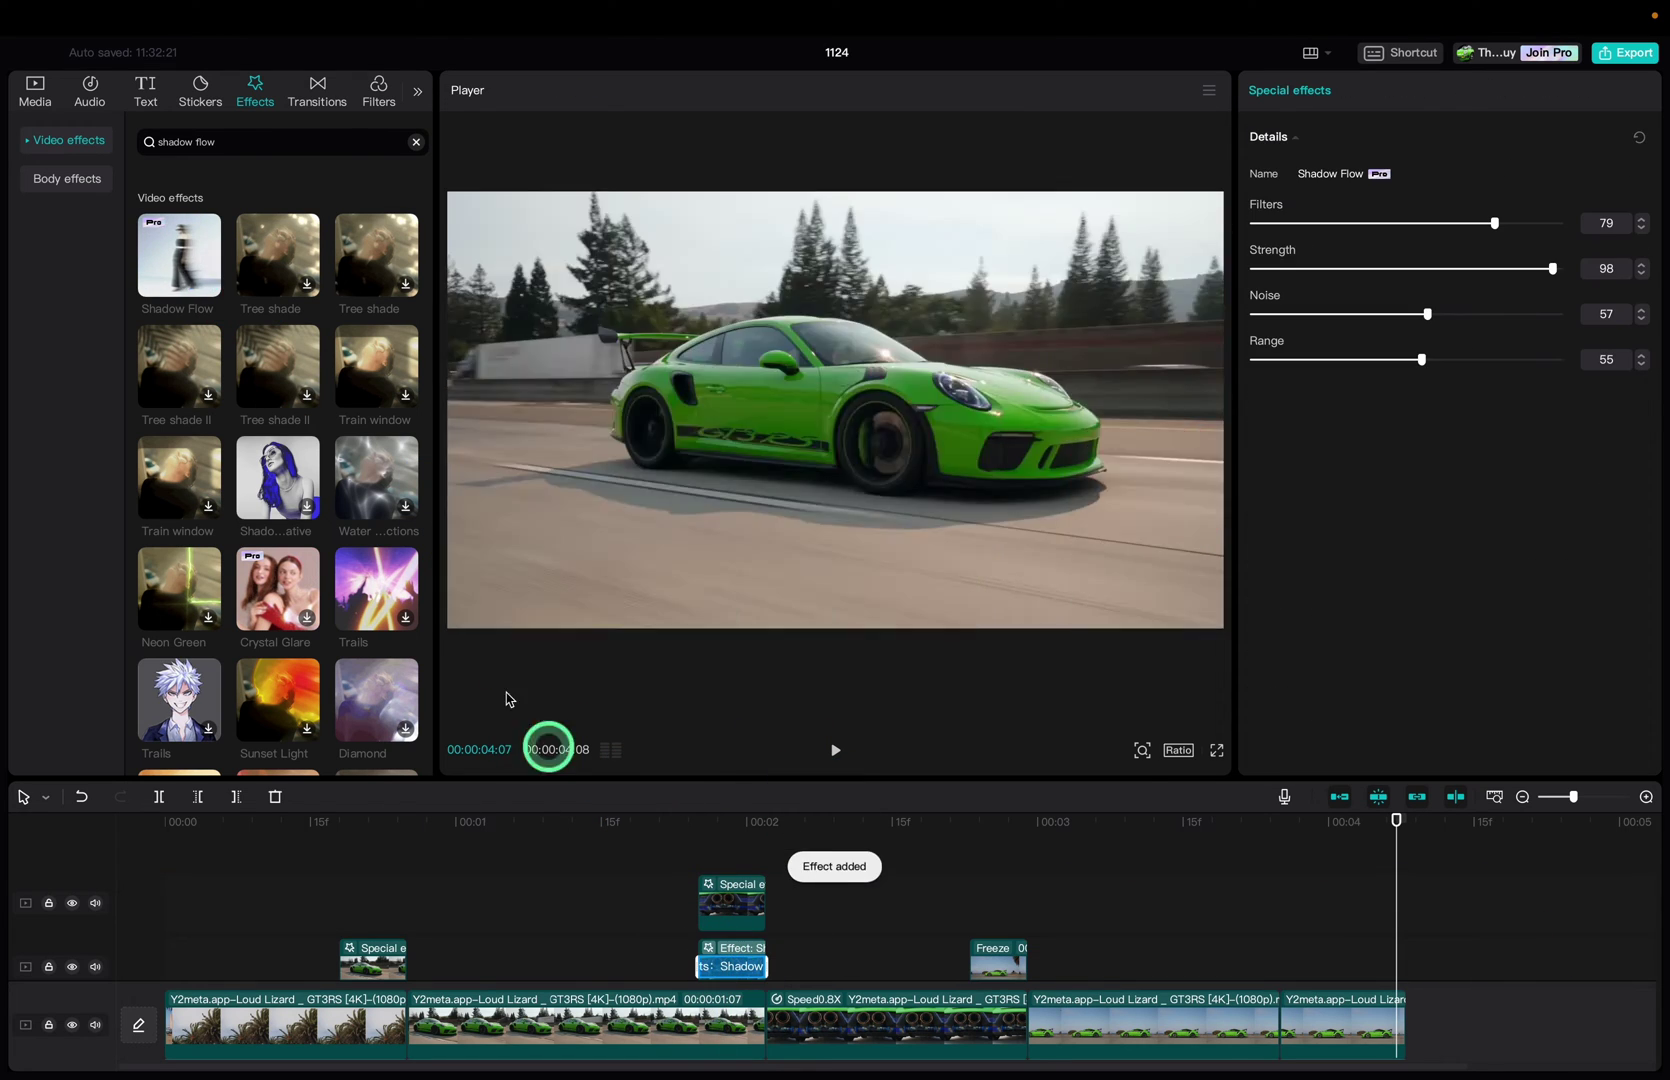
drag(179, 258, 998, 955)
Play the edit from the beginning to check the animated freeze clips with Shadow Flow
click(378, 955)
click(175, 828)
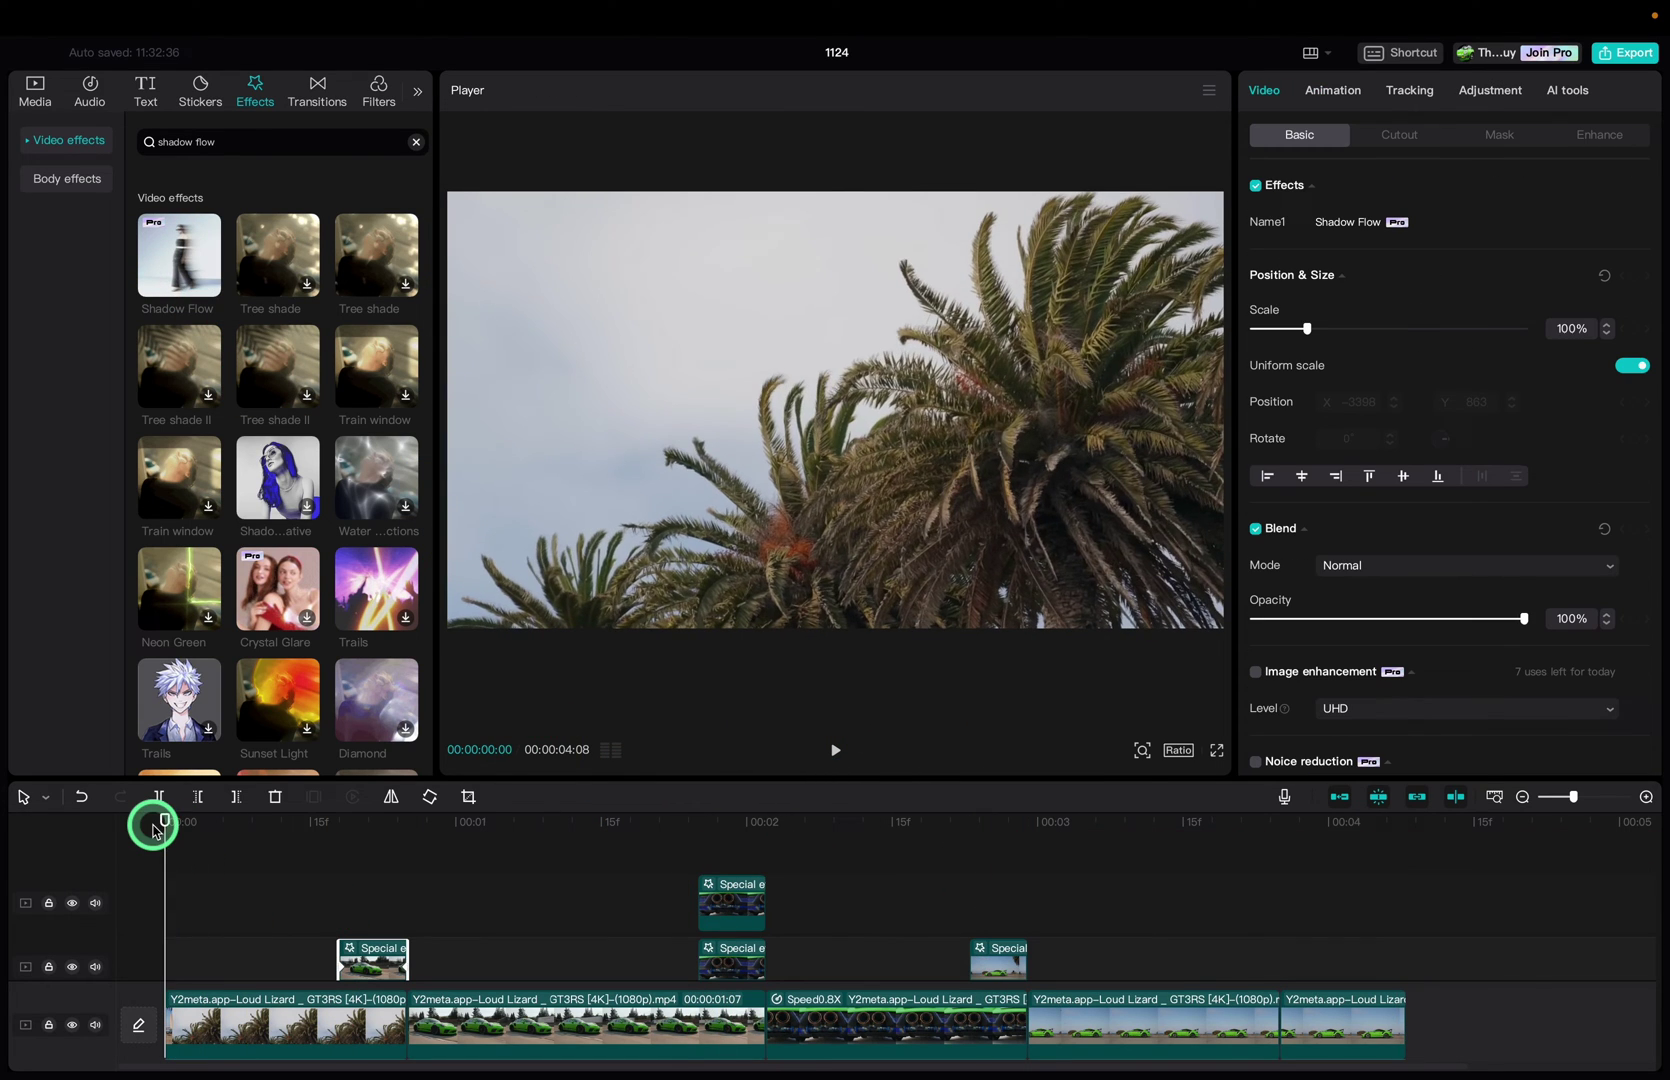
key(space)
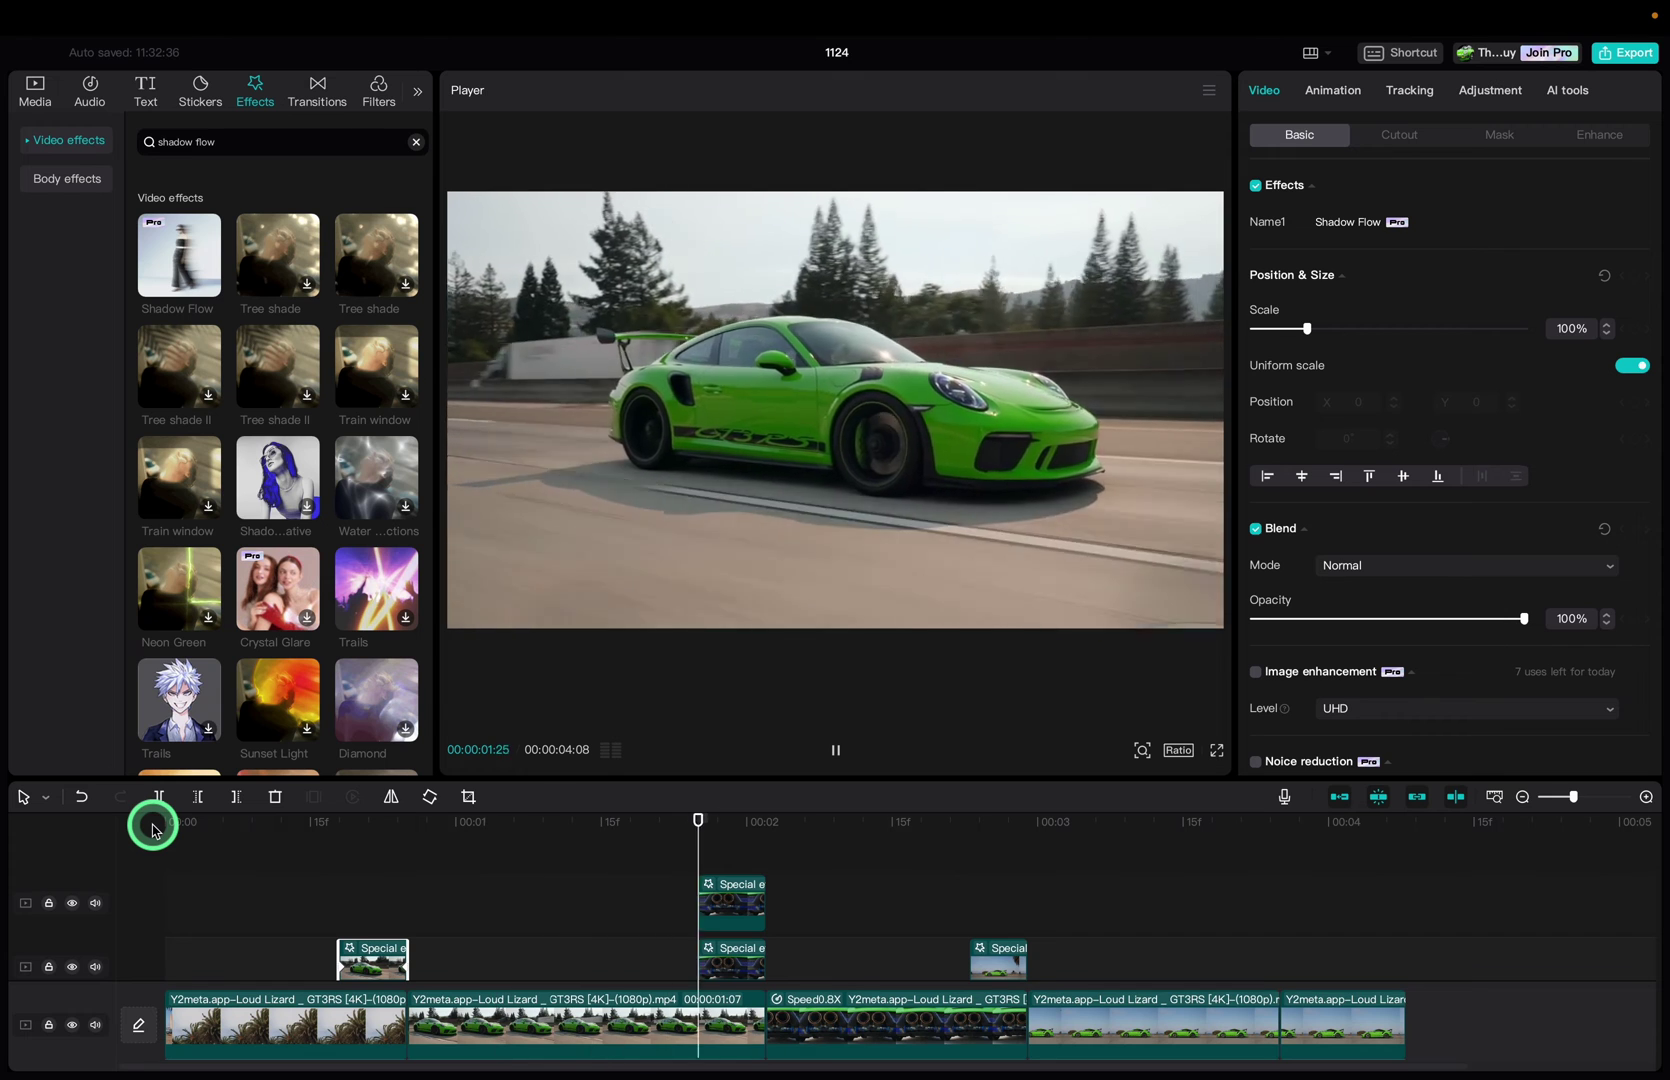
key(space)
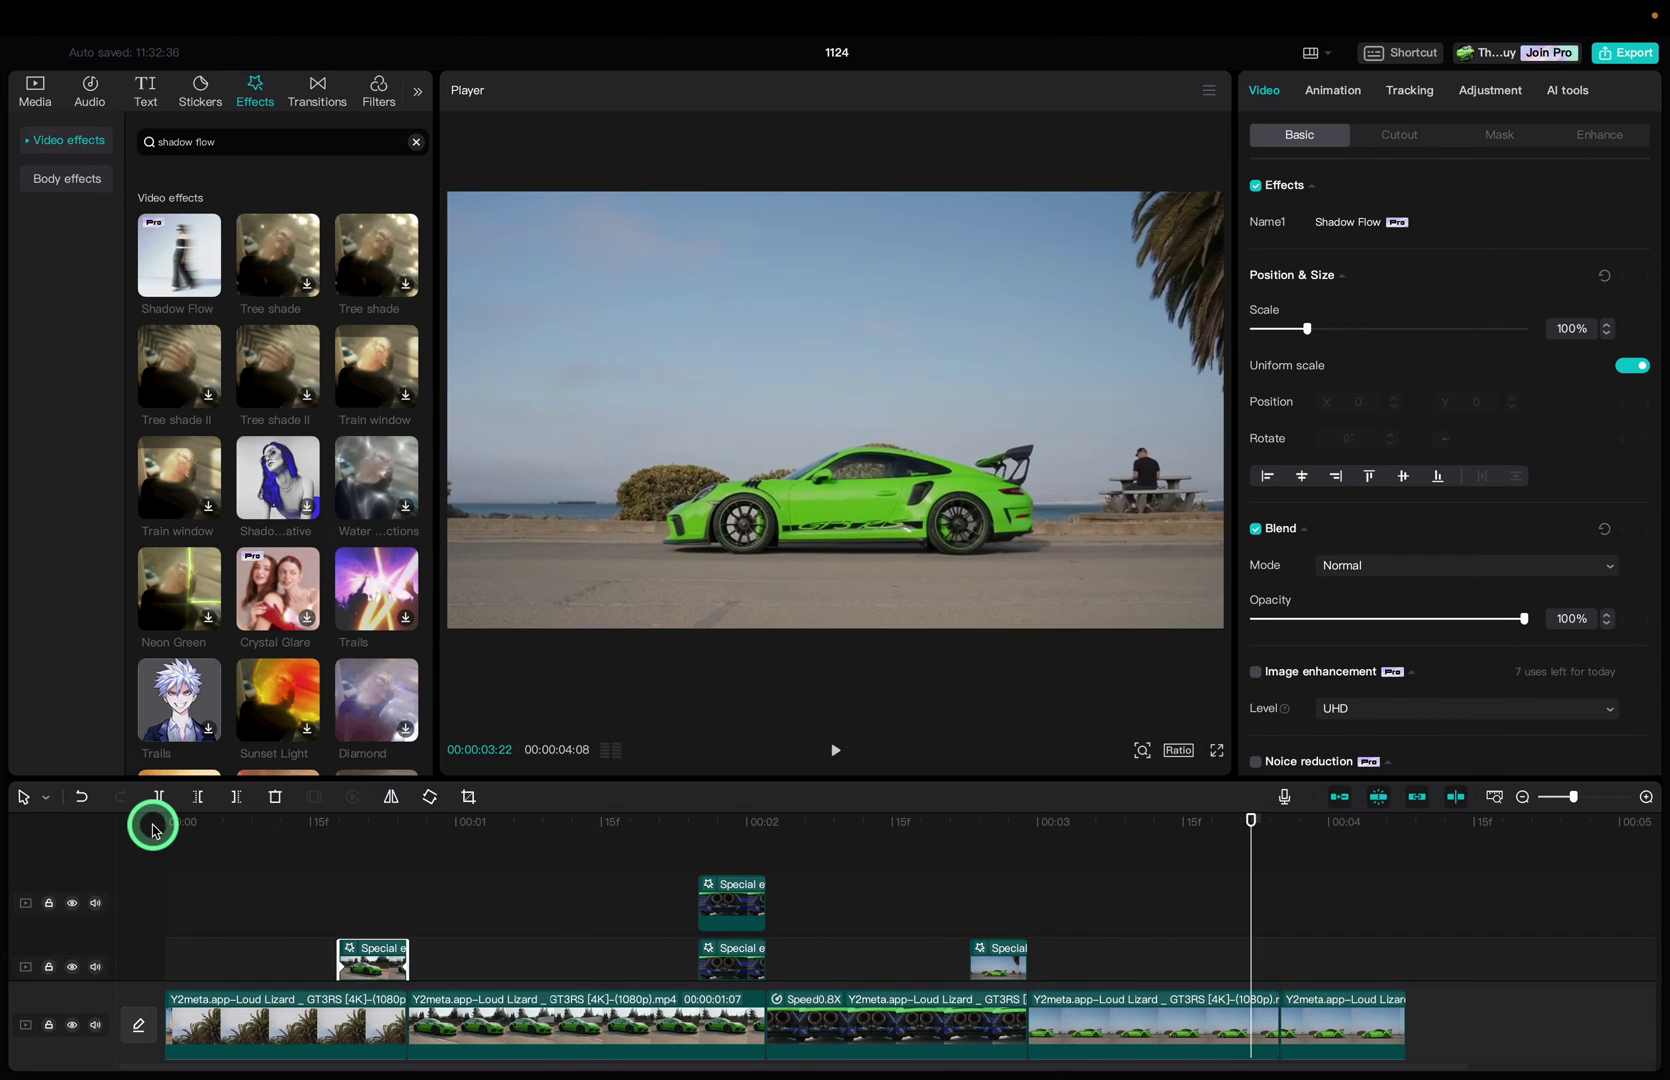
Adjust the Filters and Strength amounts of the Shadow Flow effect on the seaside car's freeze clip
click(1003, 966)
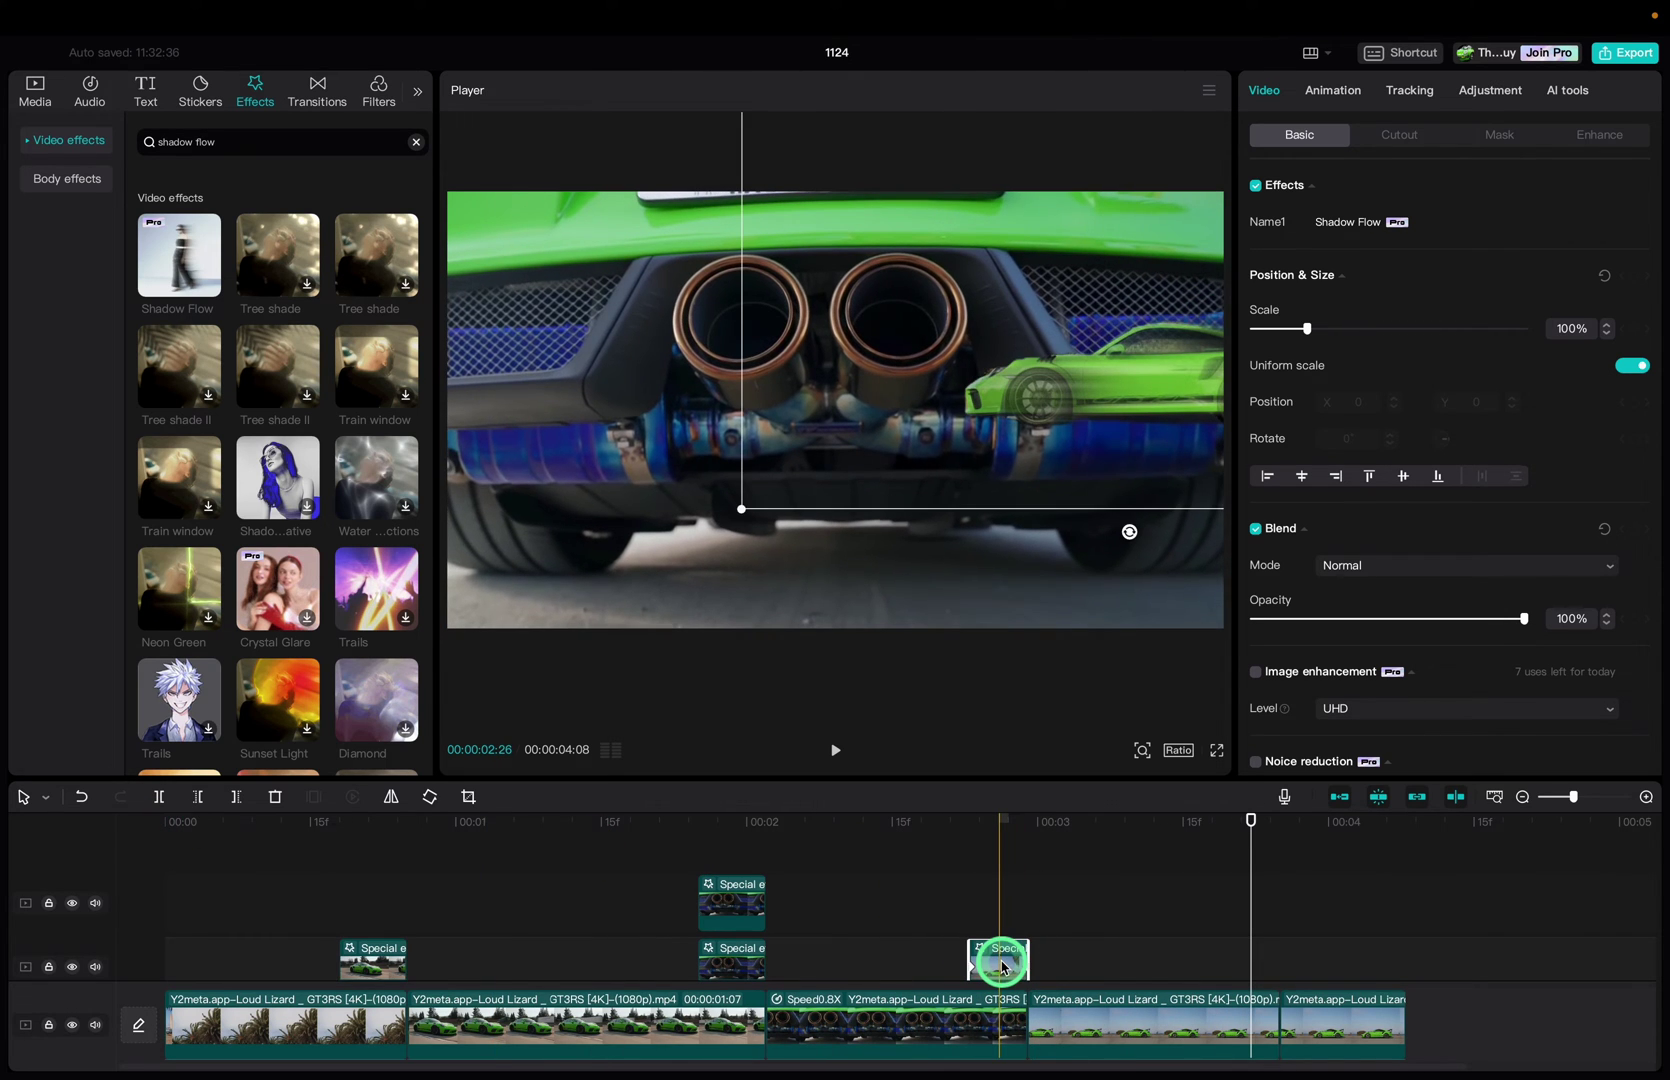
click(1361, 266)
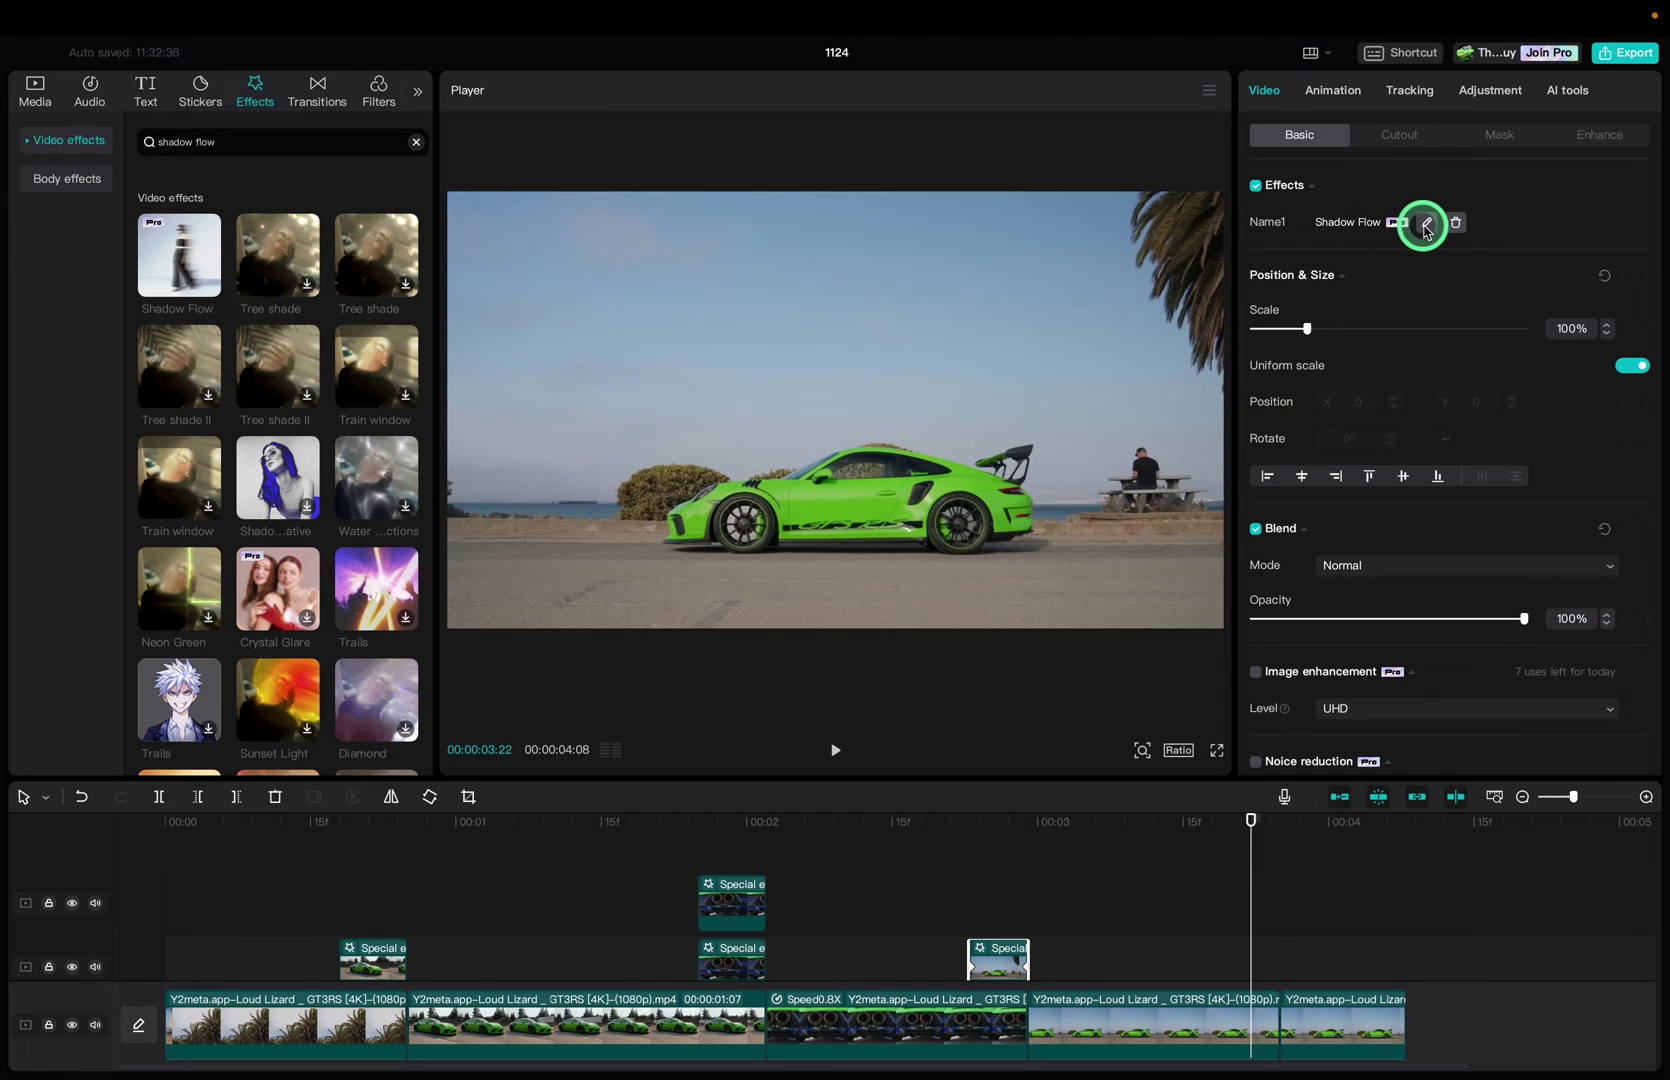
click(1428, 226)
drag(988, 820, 1004, 826)
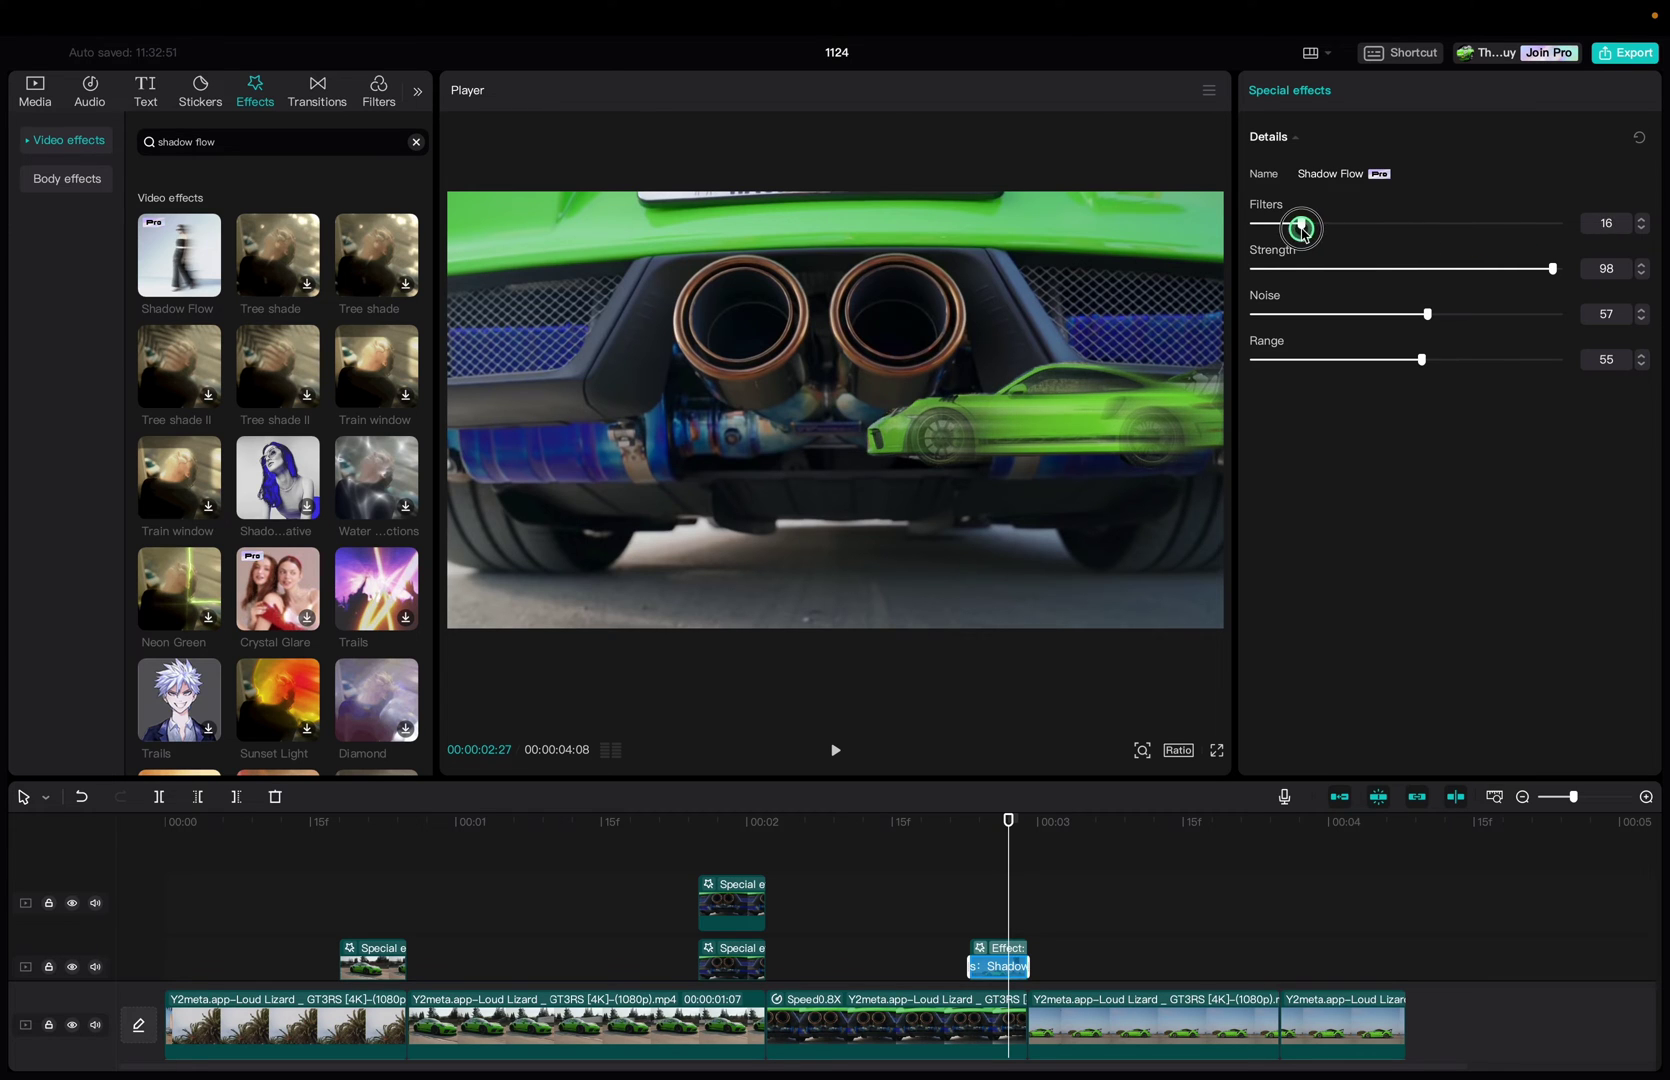
drag(1612, 244, 1245, 268)
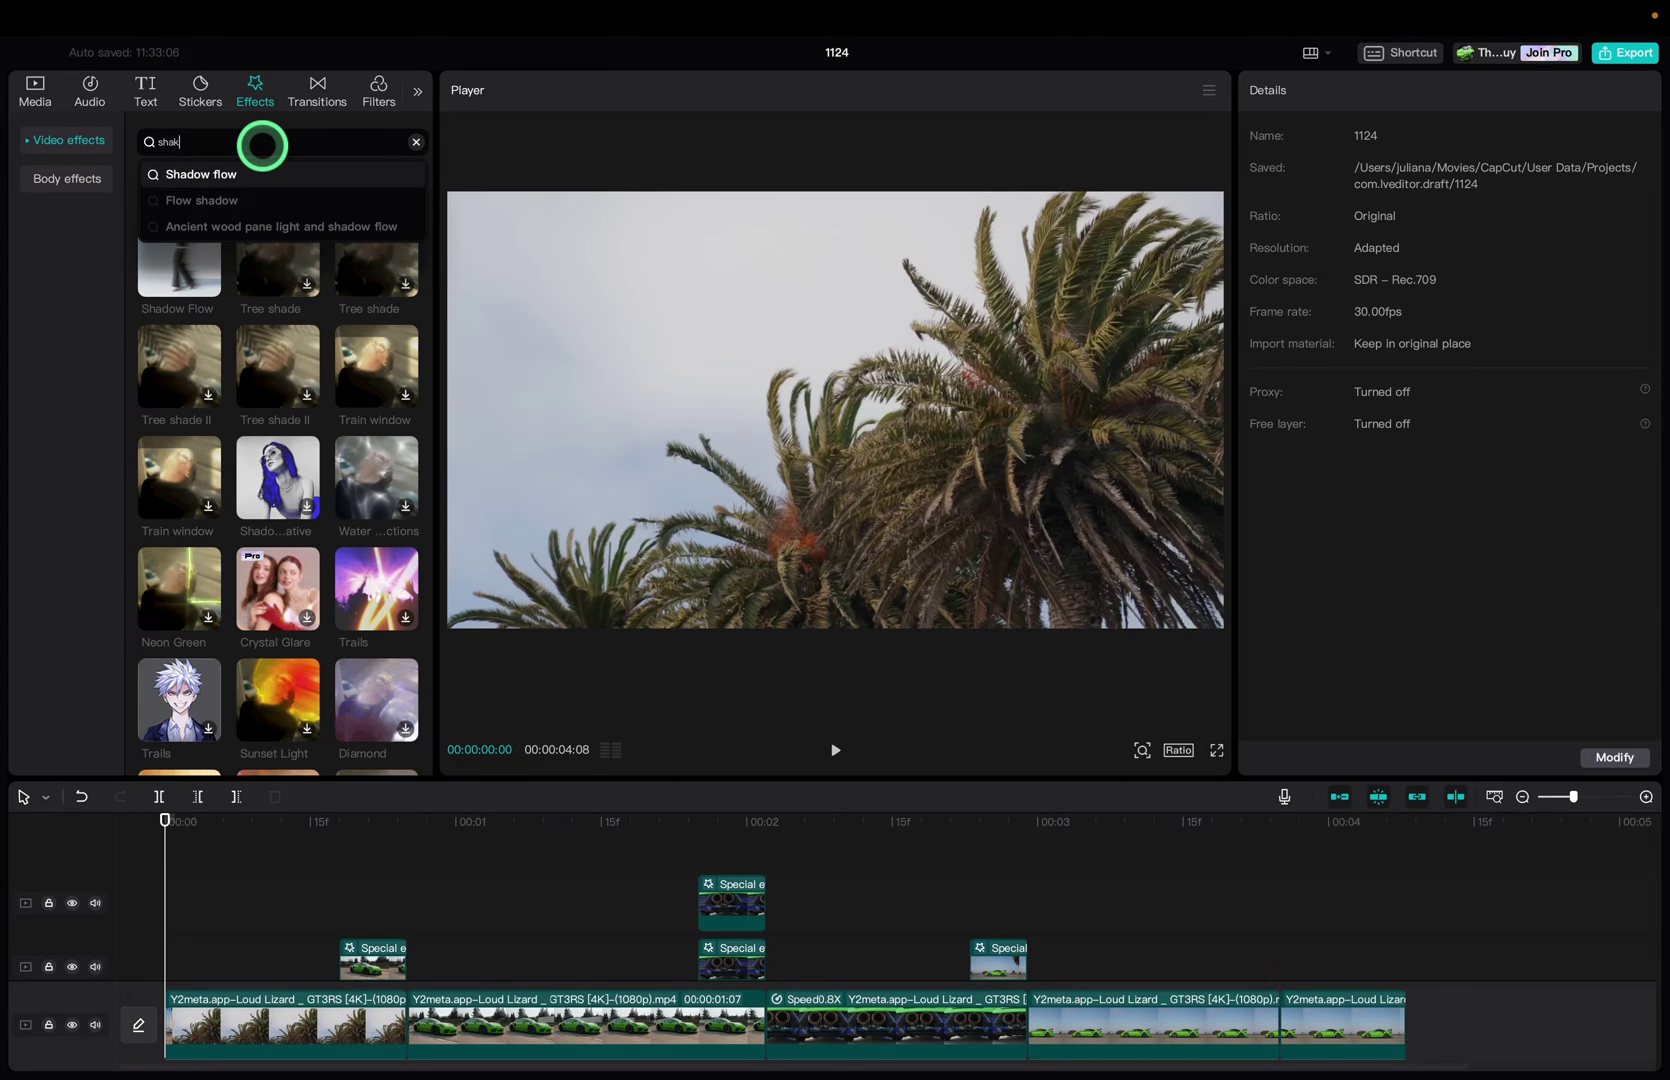
Search the video effects for "shake" and place the Shake effect at the start of the seaside car clip
text(e)
key(Return)
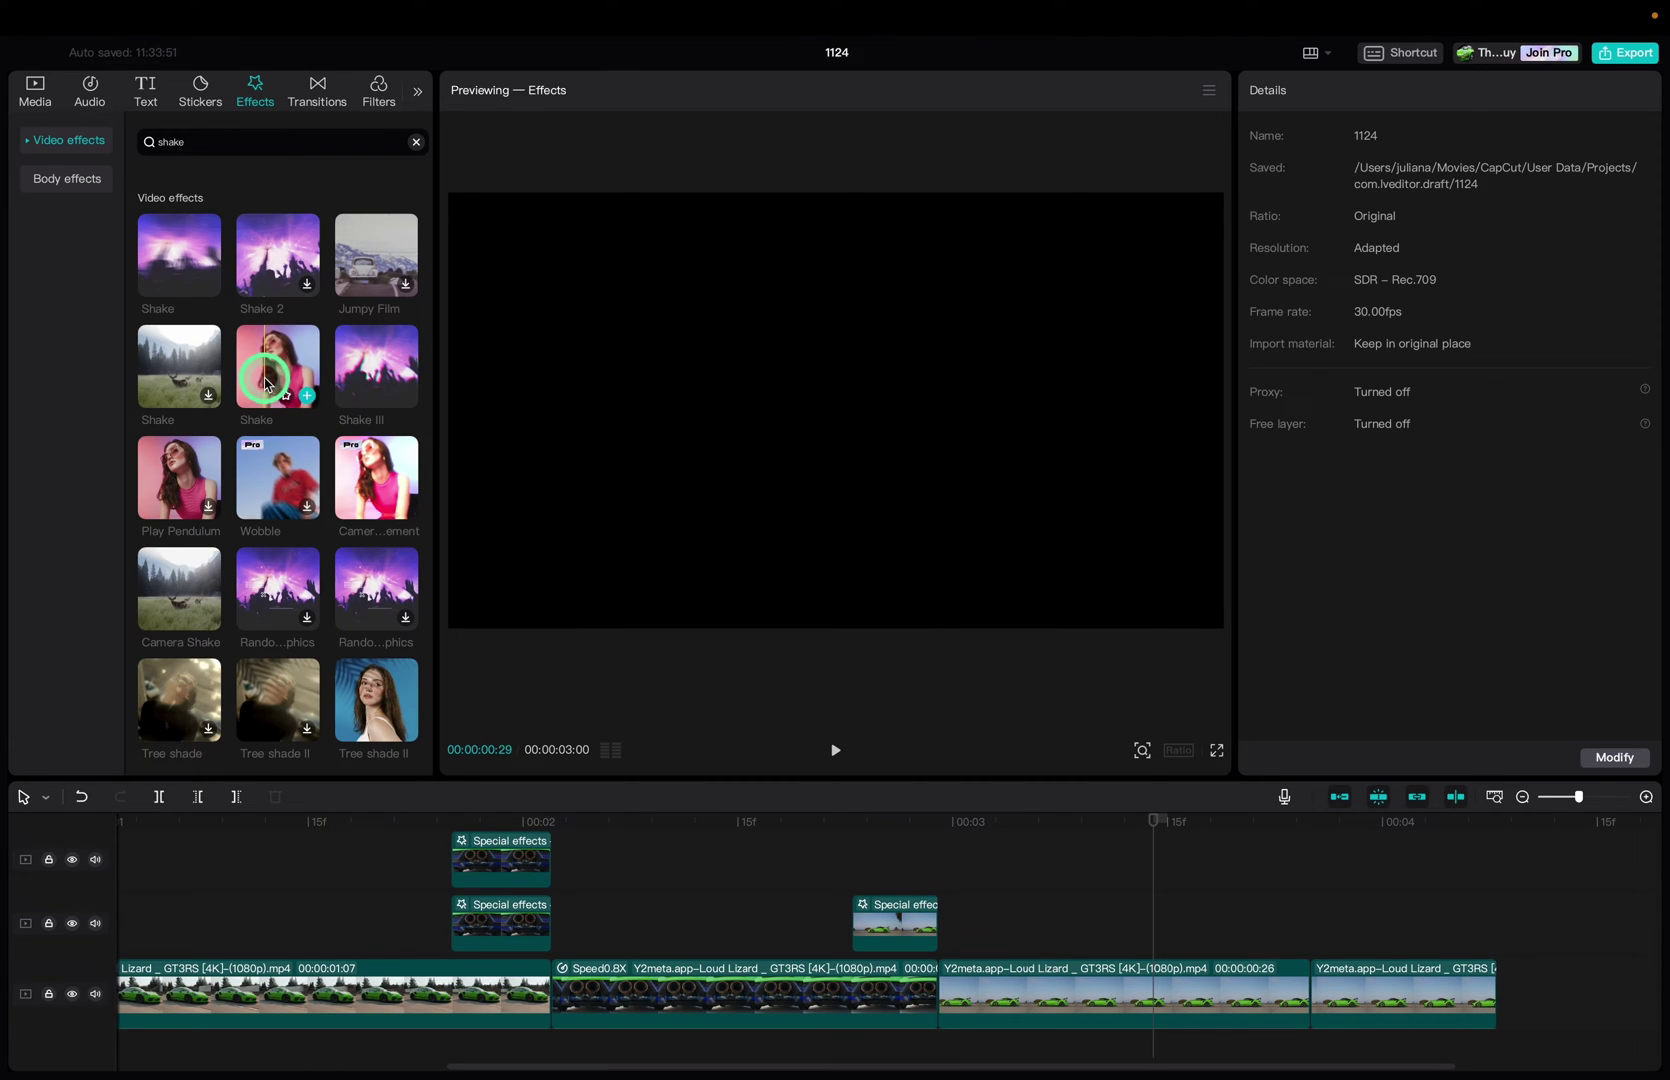
mouse_move(257, 389)
mouse_down()
mouse_move(418, 541)
mouse_move(240, 396)
mouse_up()
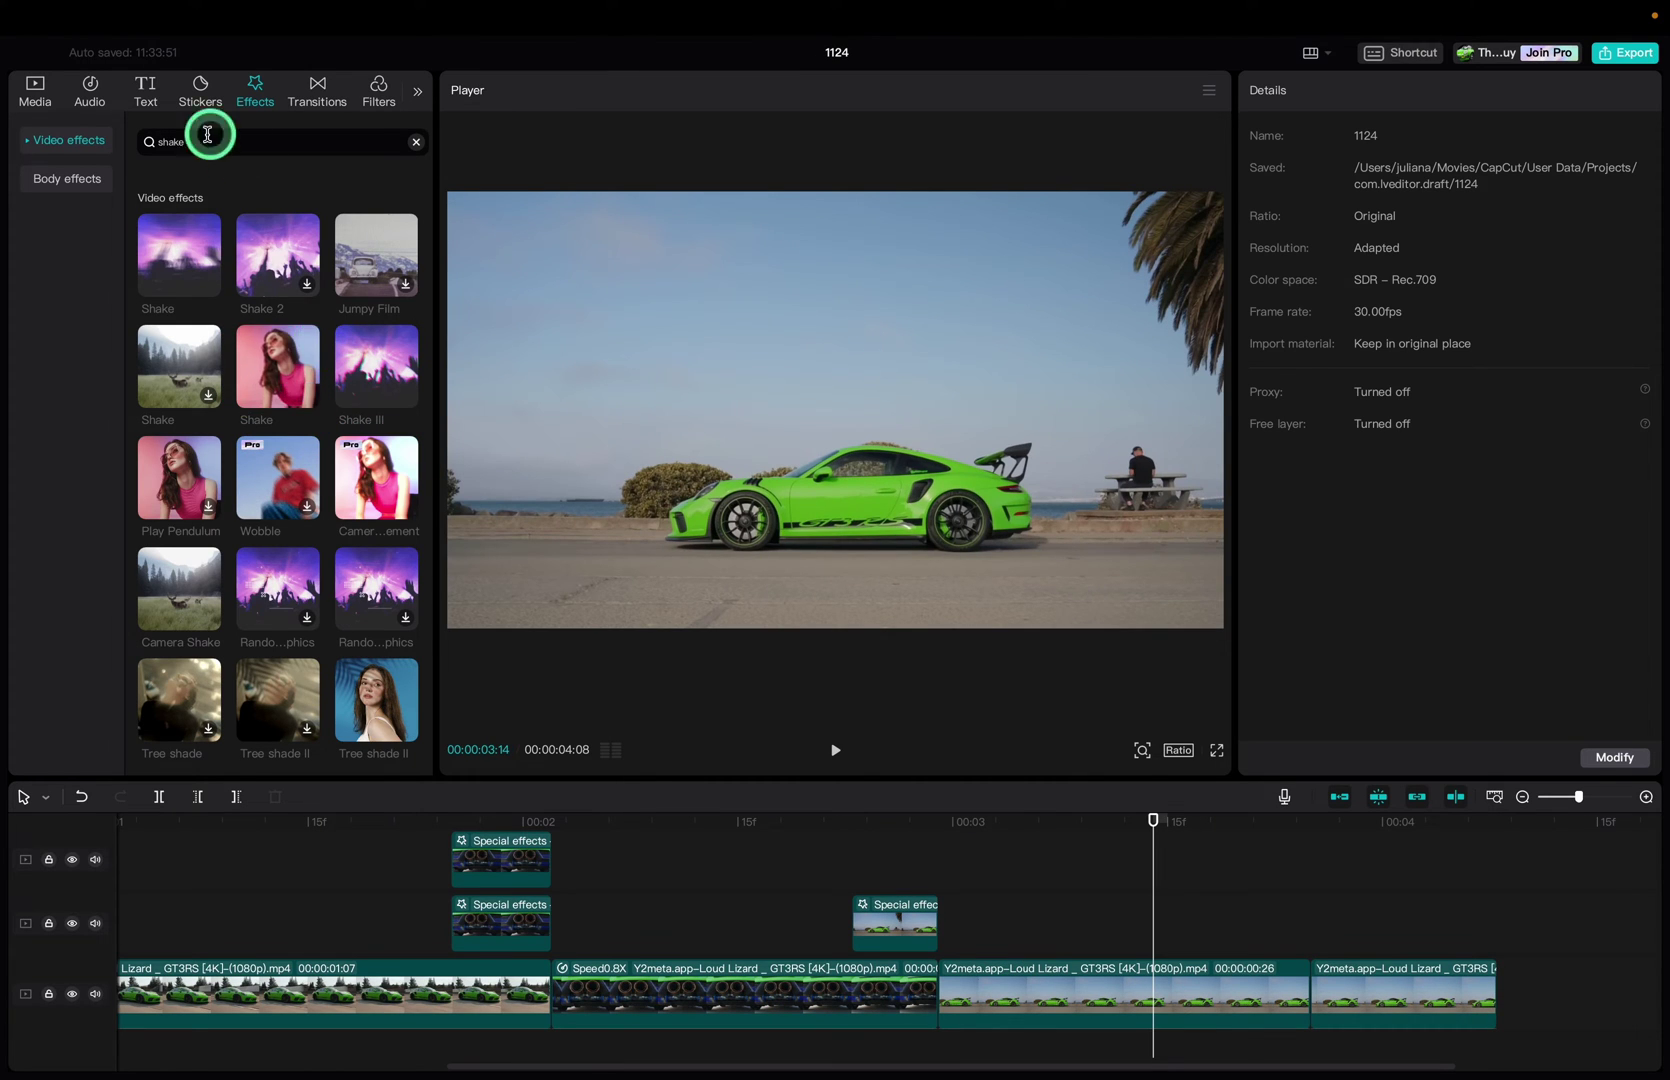
click(277, 370)
drag(341, 440, 940, 870)
Trim the end of the Shake effect so it covers only the first frames of the seaside car clip
scroll(939, 866, down, 2)
scroll(939, 866, right, 3)
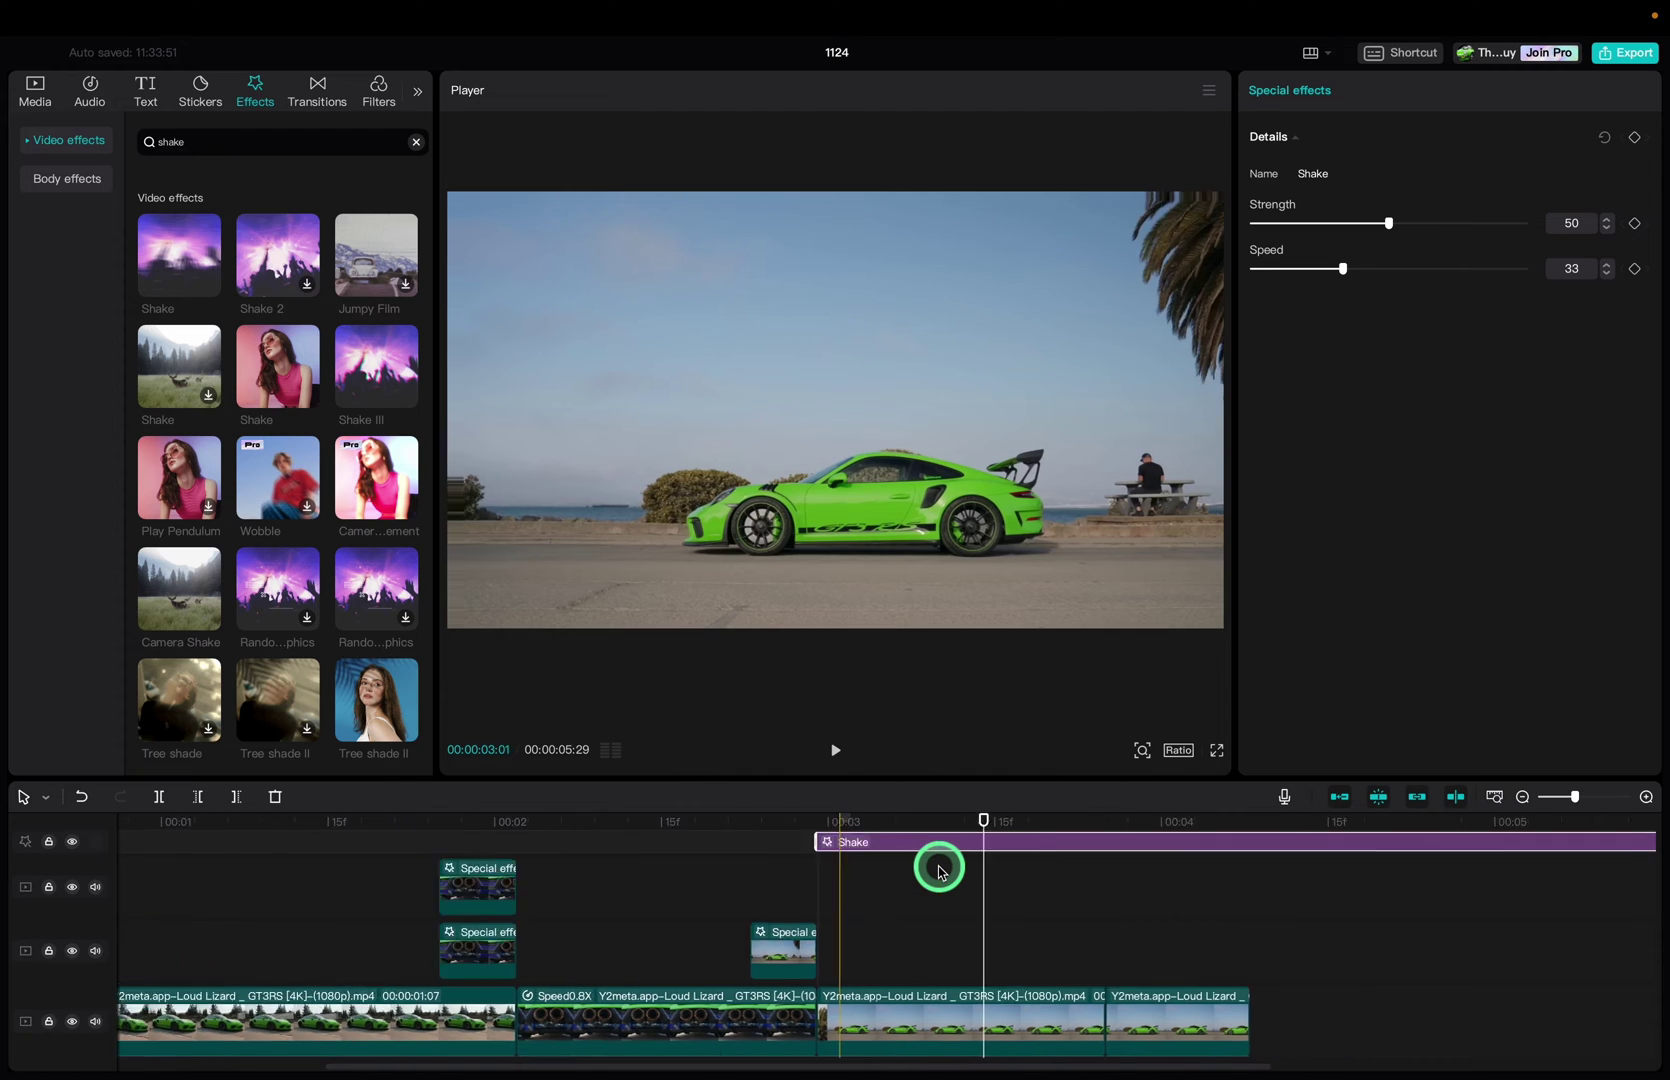
scroll(1095, 862, right, 2)
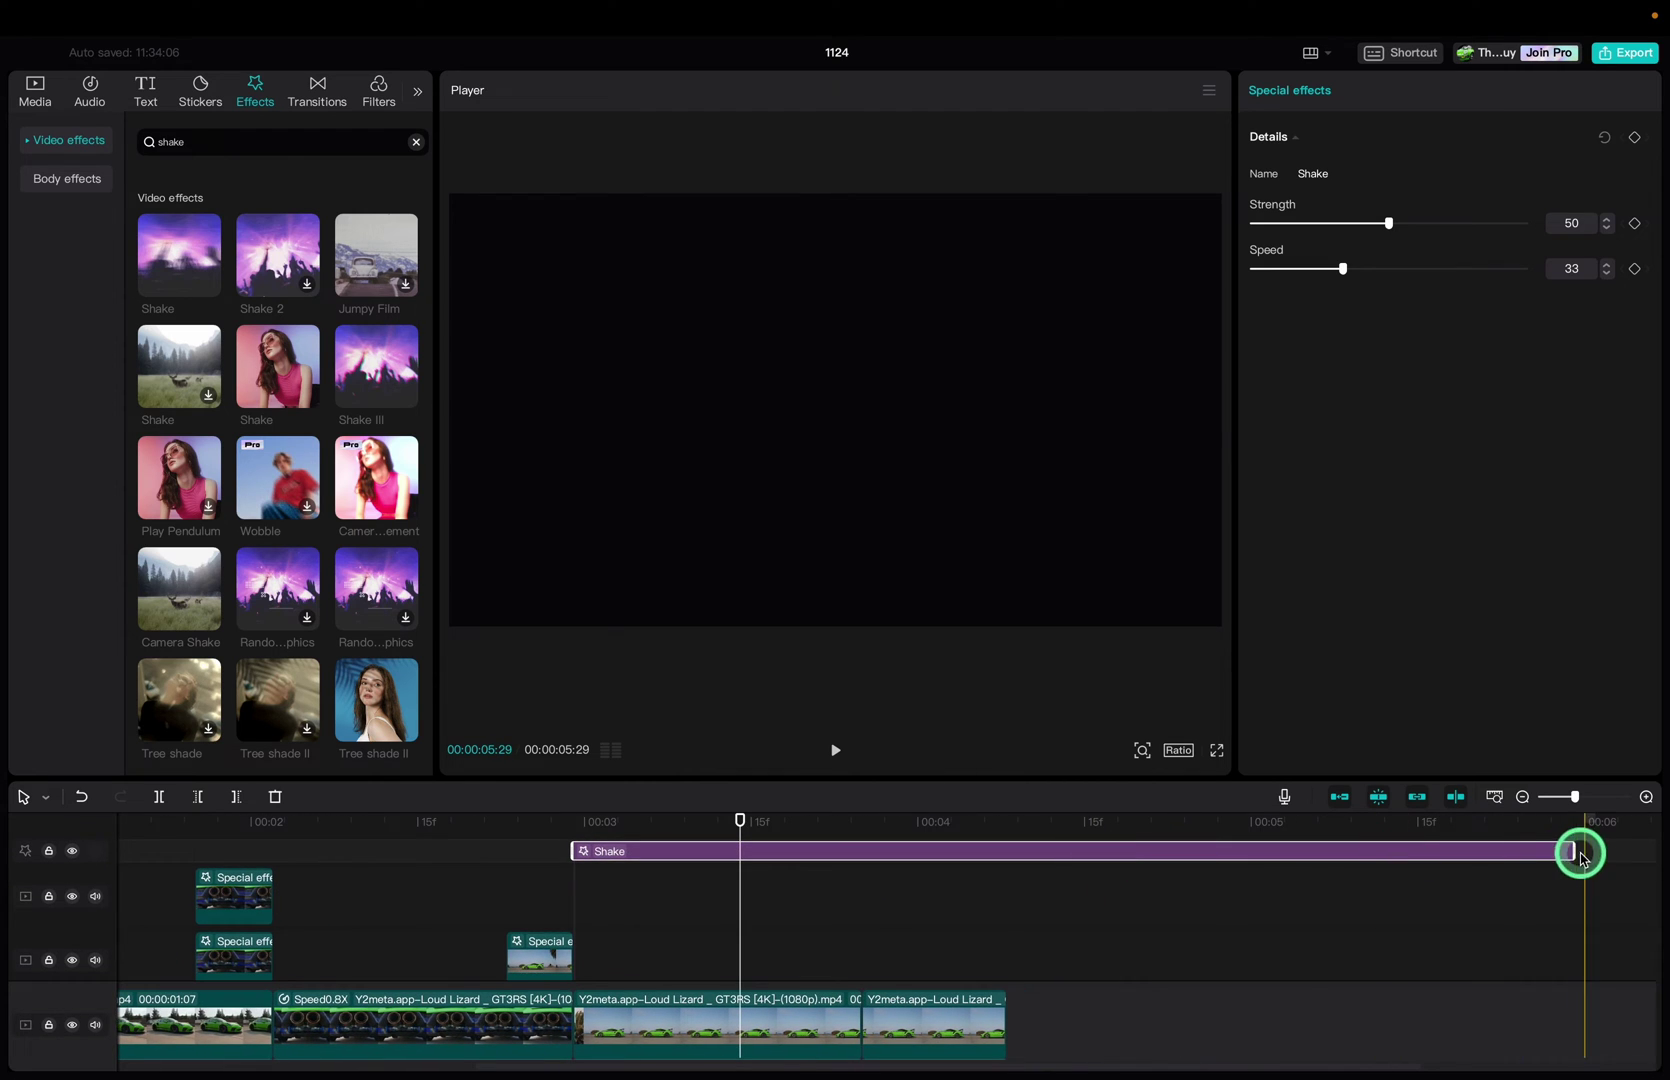
drag(1574, 851, 809, 928)
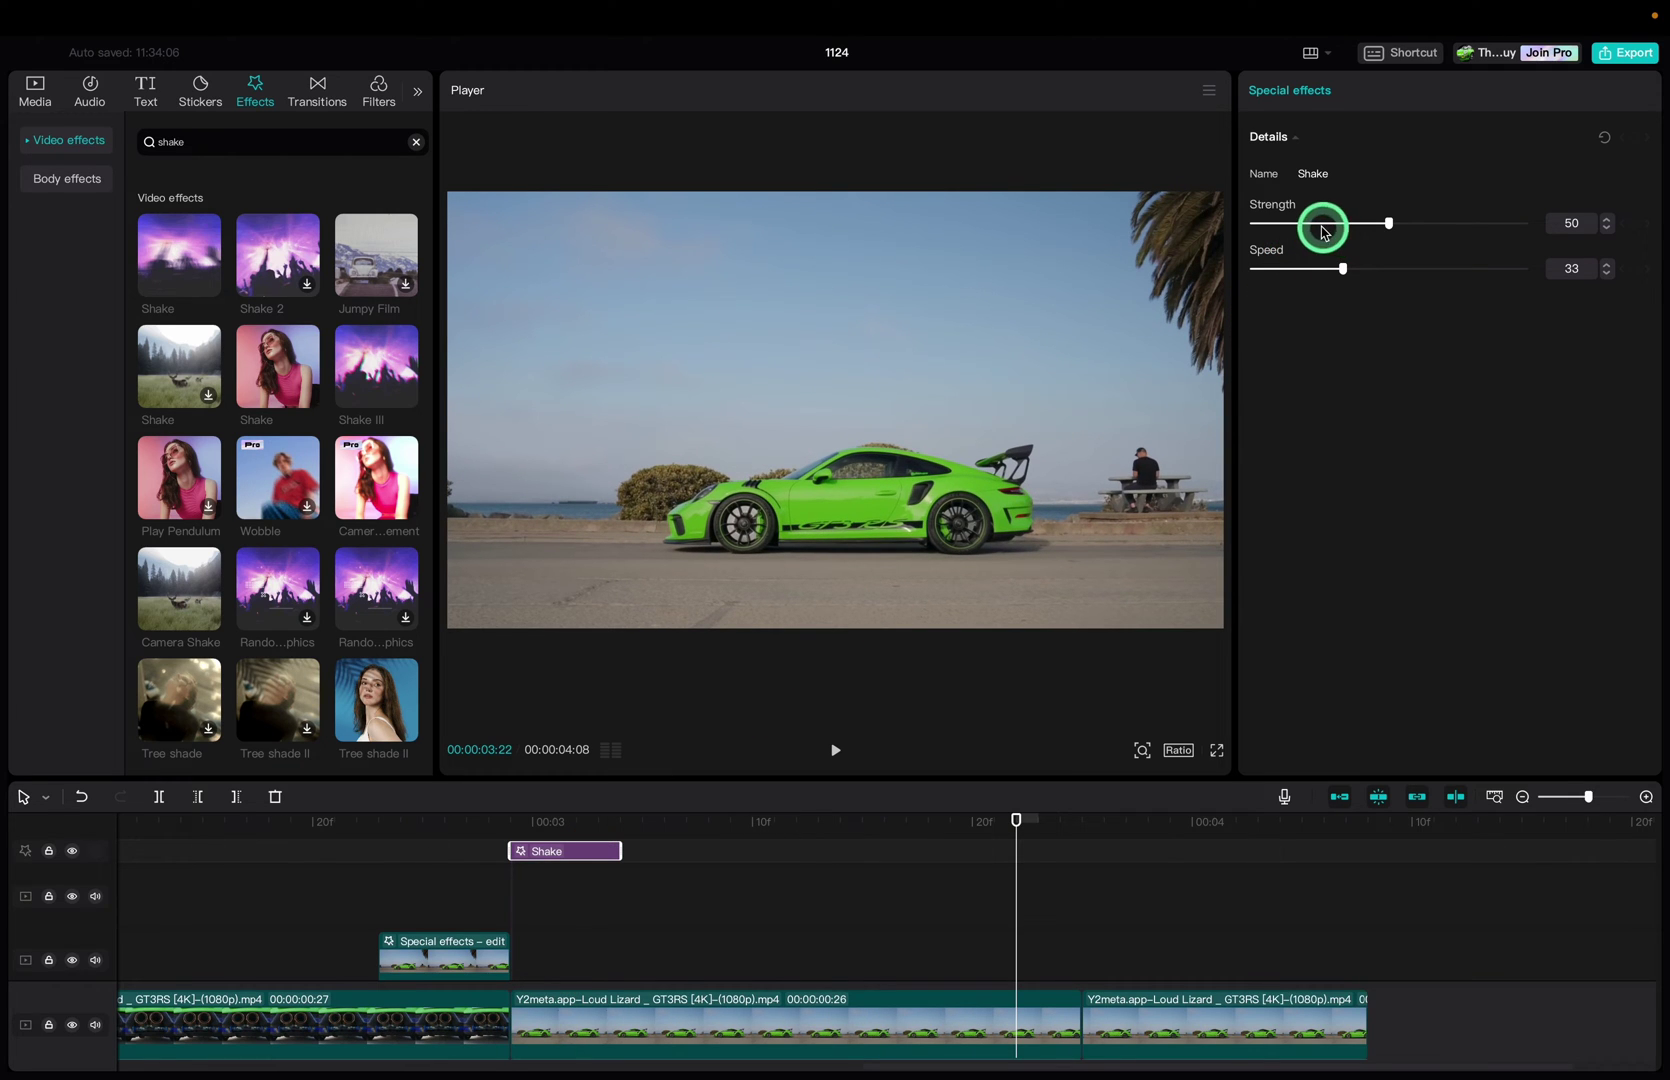
Set the Shake effect's Strength to 21 and Speed to 22, and play back the cut to the seaside car
drag(1307, 229, 1312, 238)
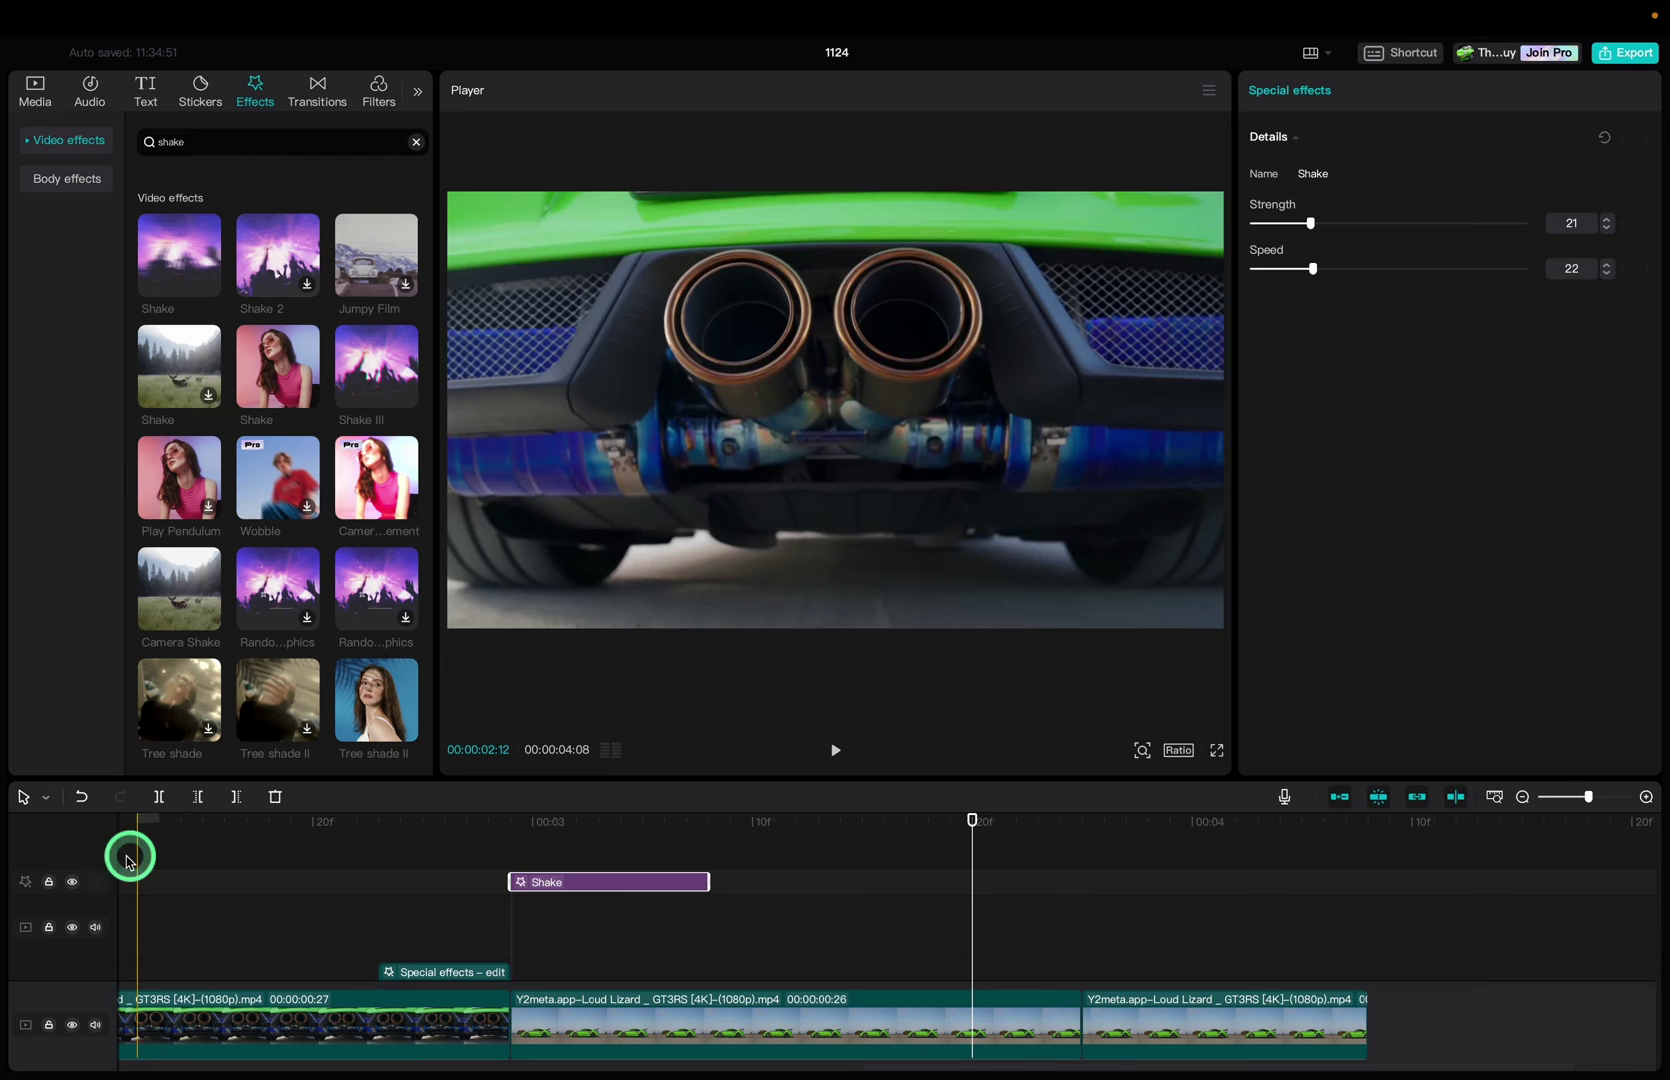
click(175, 860)
key(space)
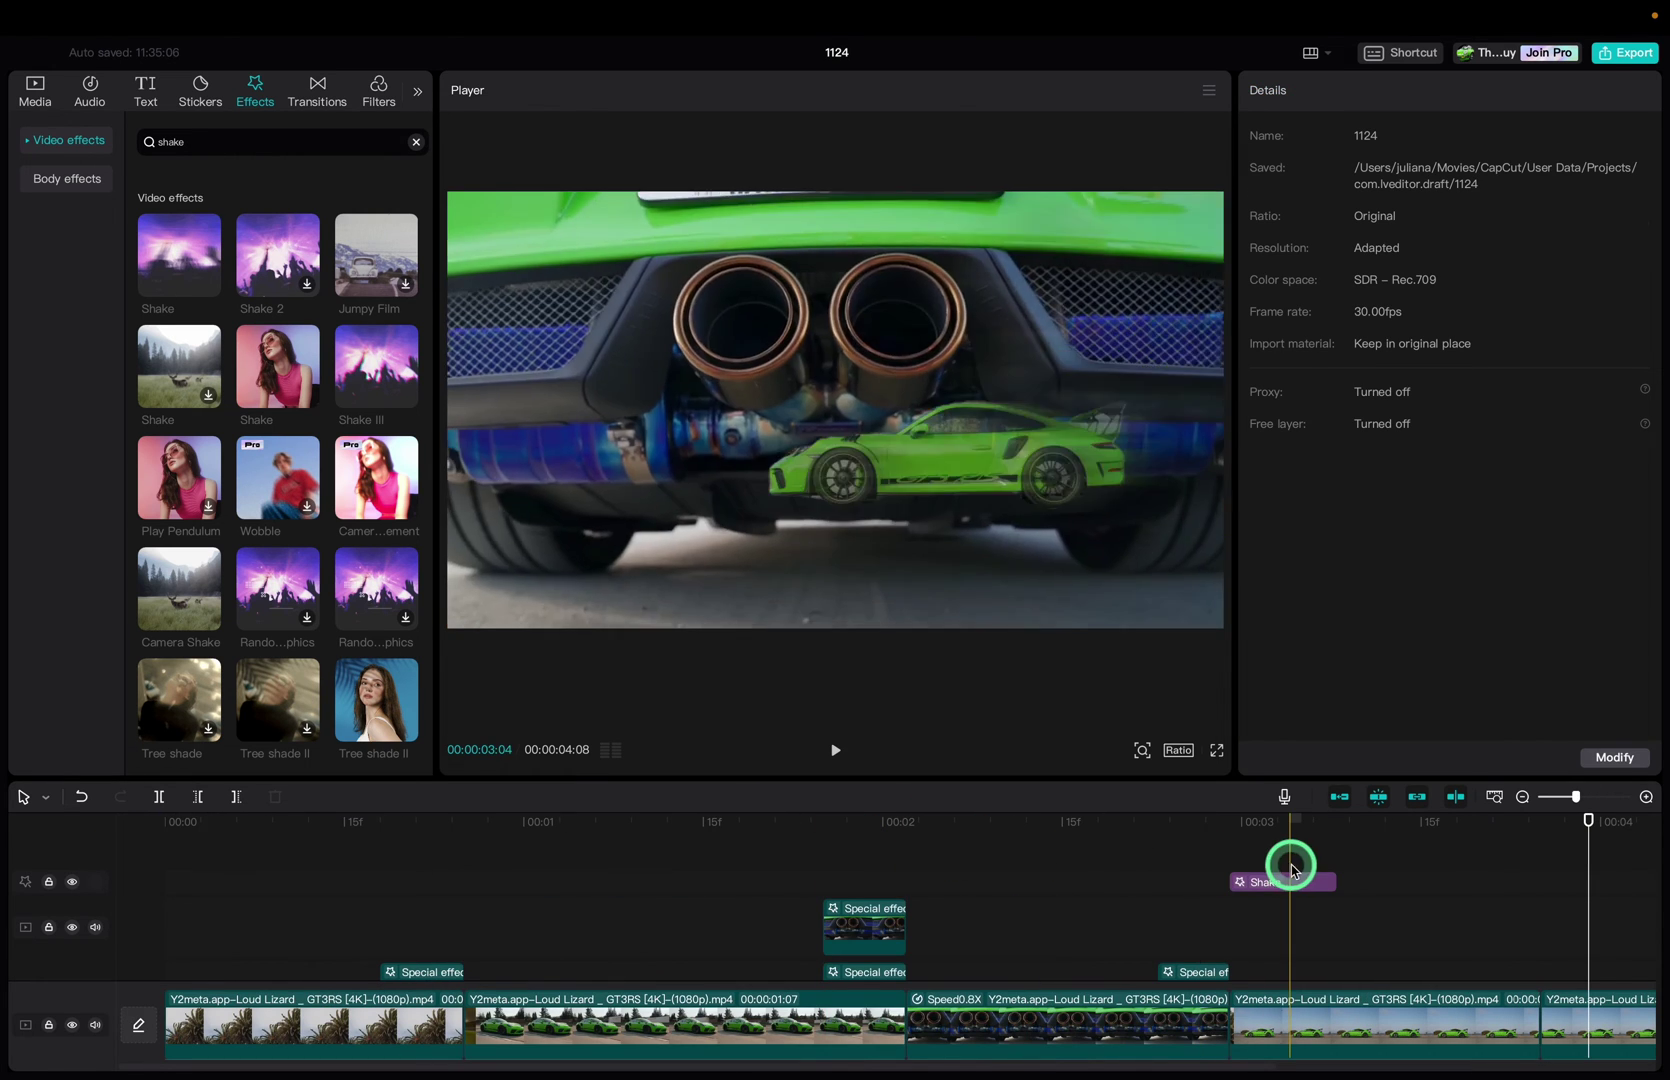
Copy the adjusted Shake effect and paste it at the starts of the driving car and exhaust clips
click(1291, 882)
key(ctrl+c)
key(ctrl+v)
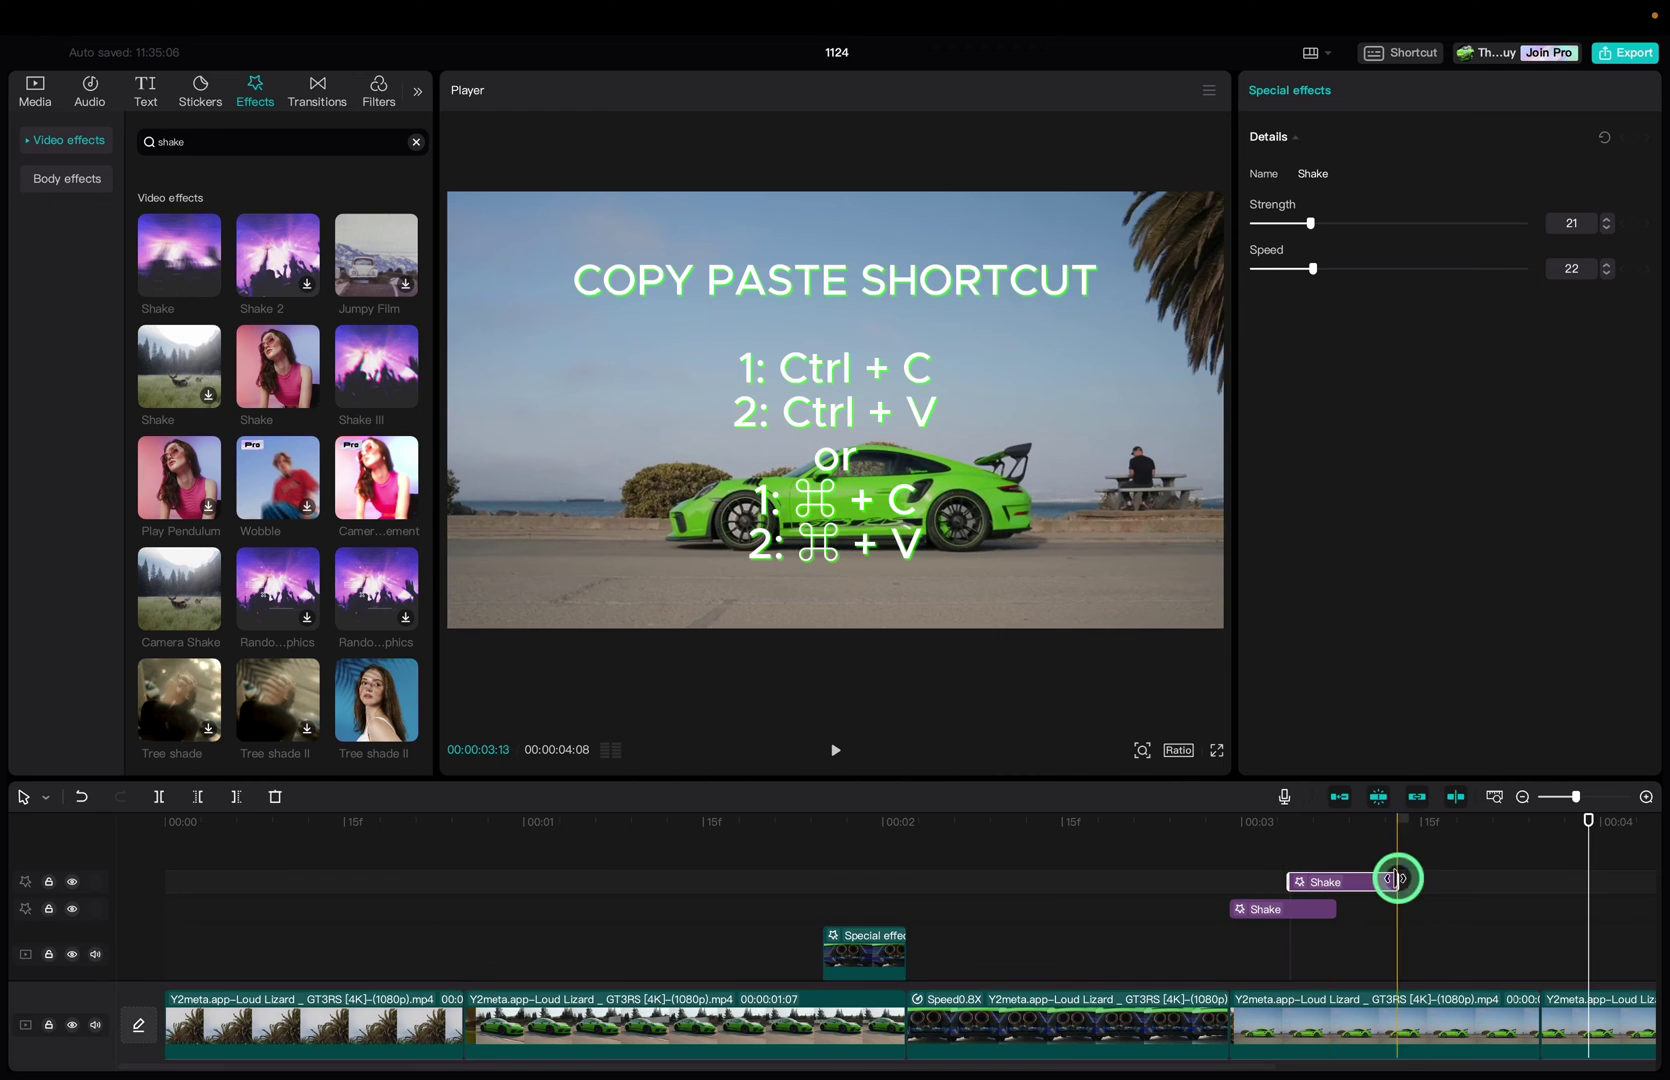
drag(1385, 881, 878, 910)
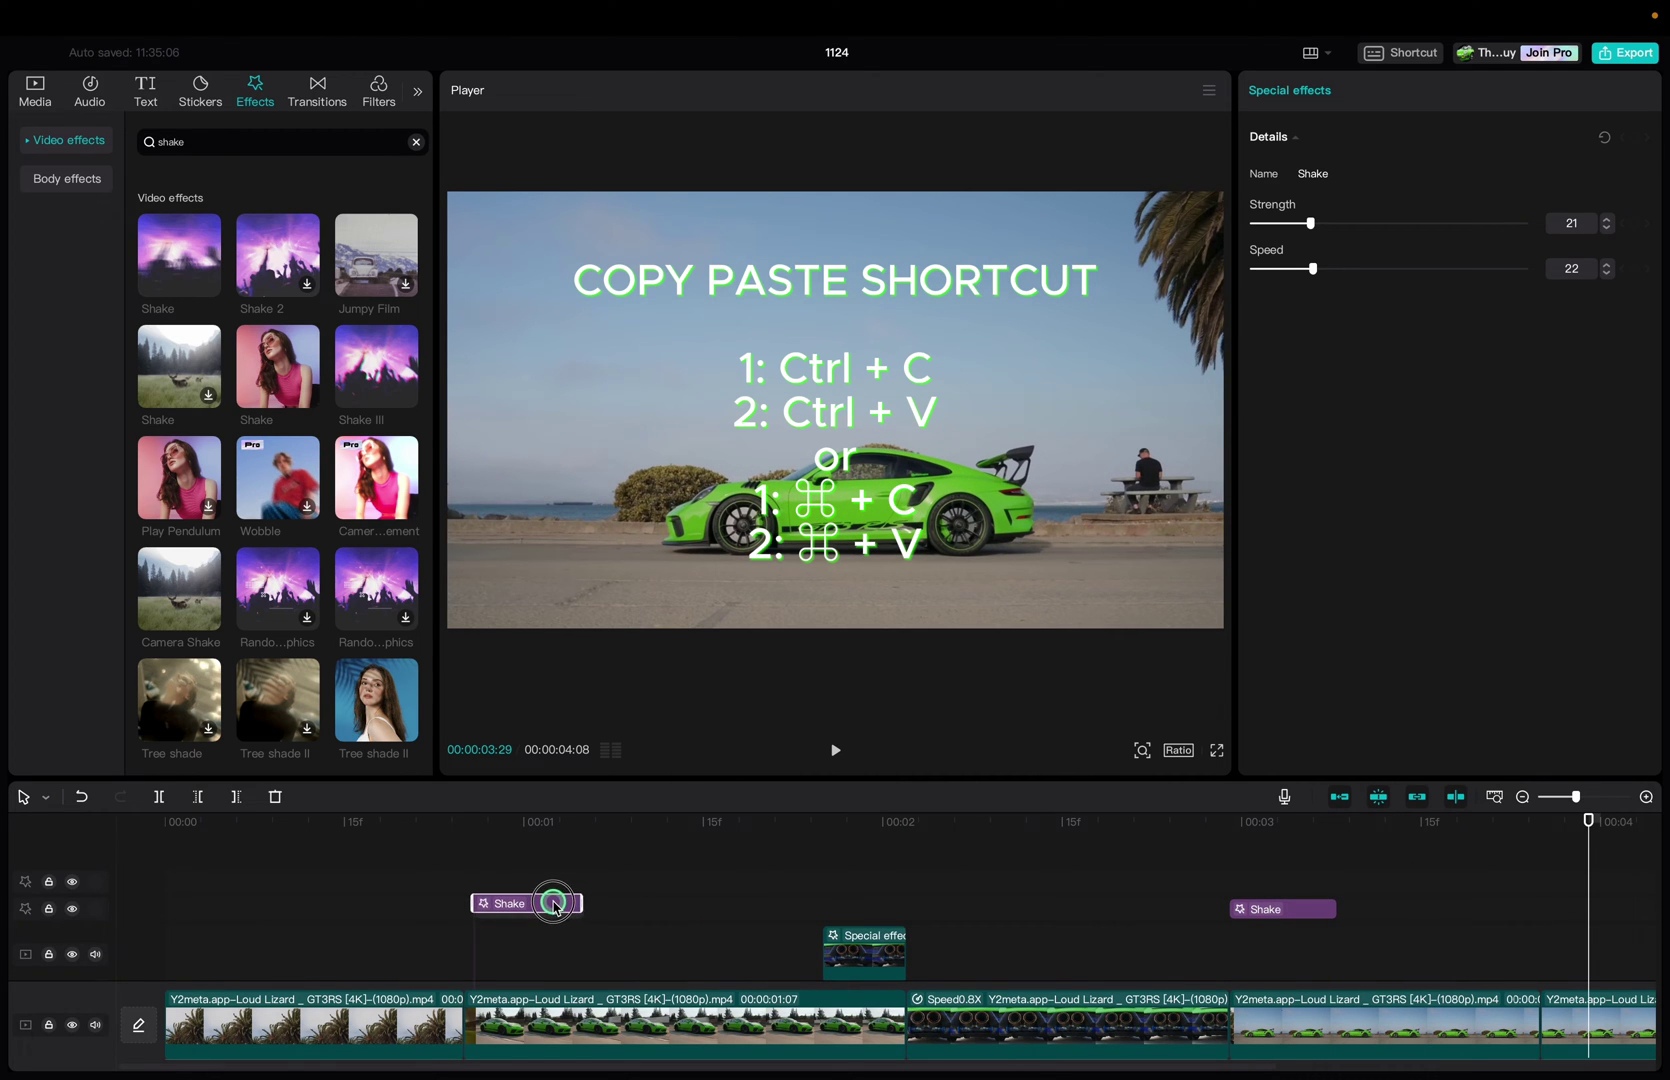
drag(548, 903, 550, 884)
click(1286, 885)
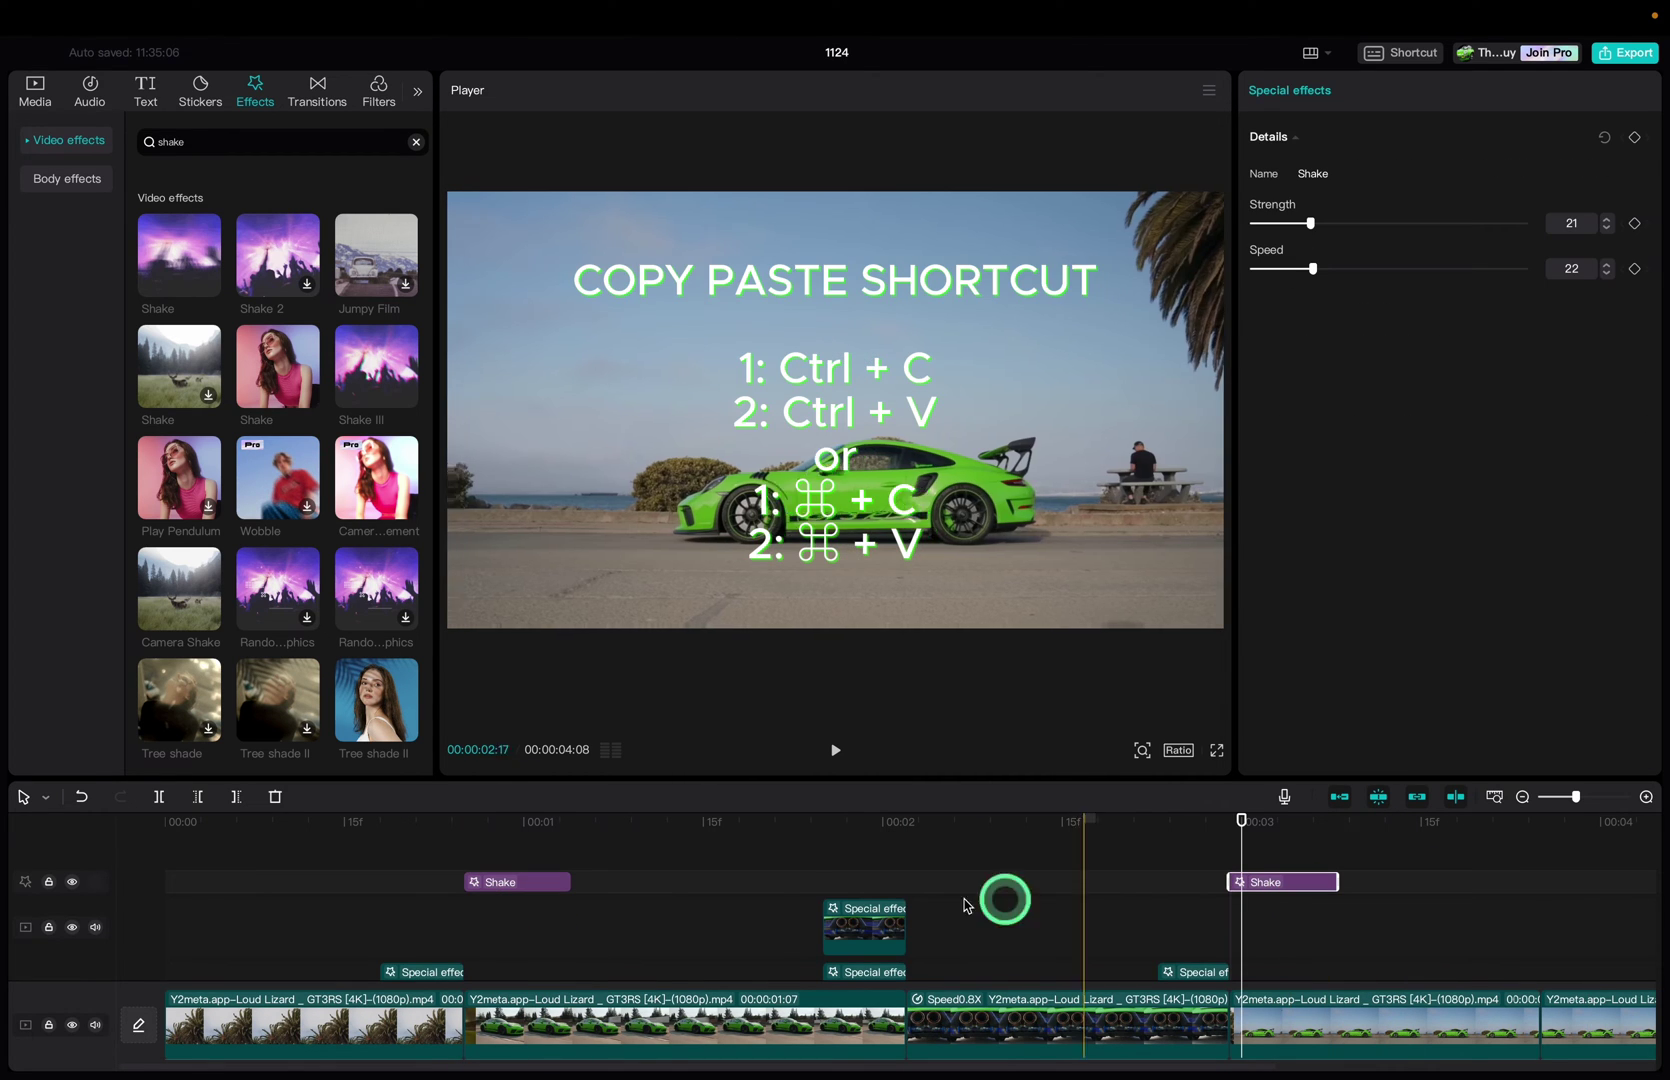
key(super+v)
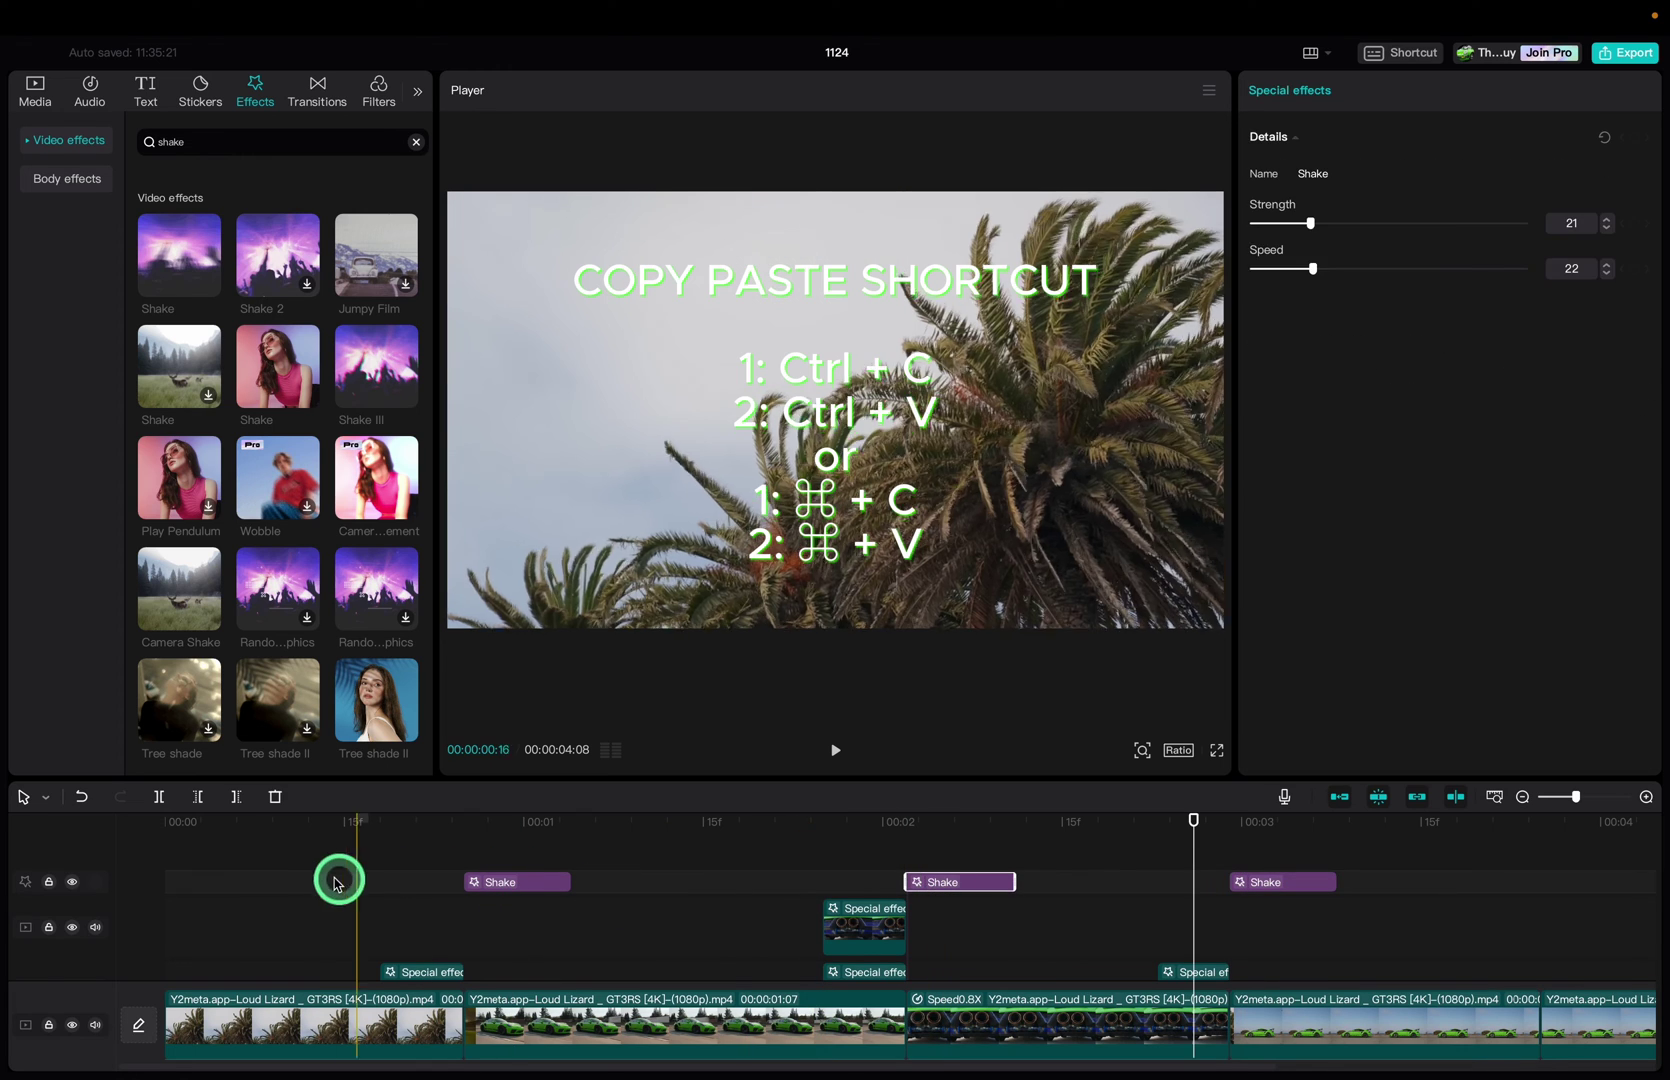
Play the edit from the beginning to check the Shake effects at all three cuts
click(320, 879)
click(124, 823)
key(space)
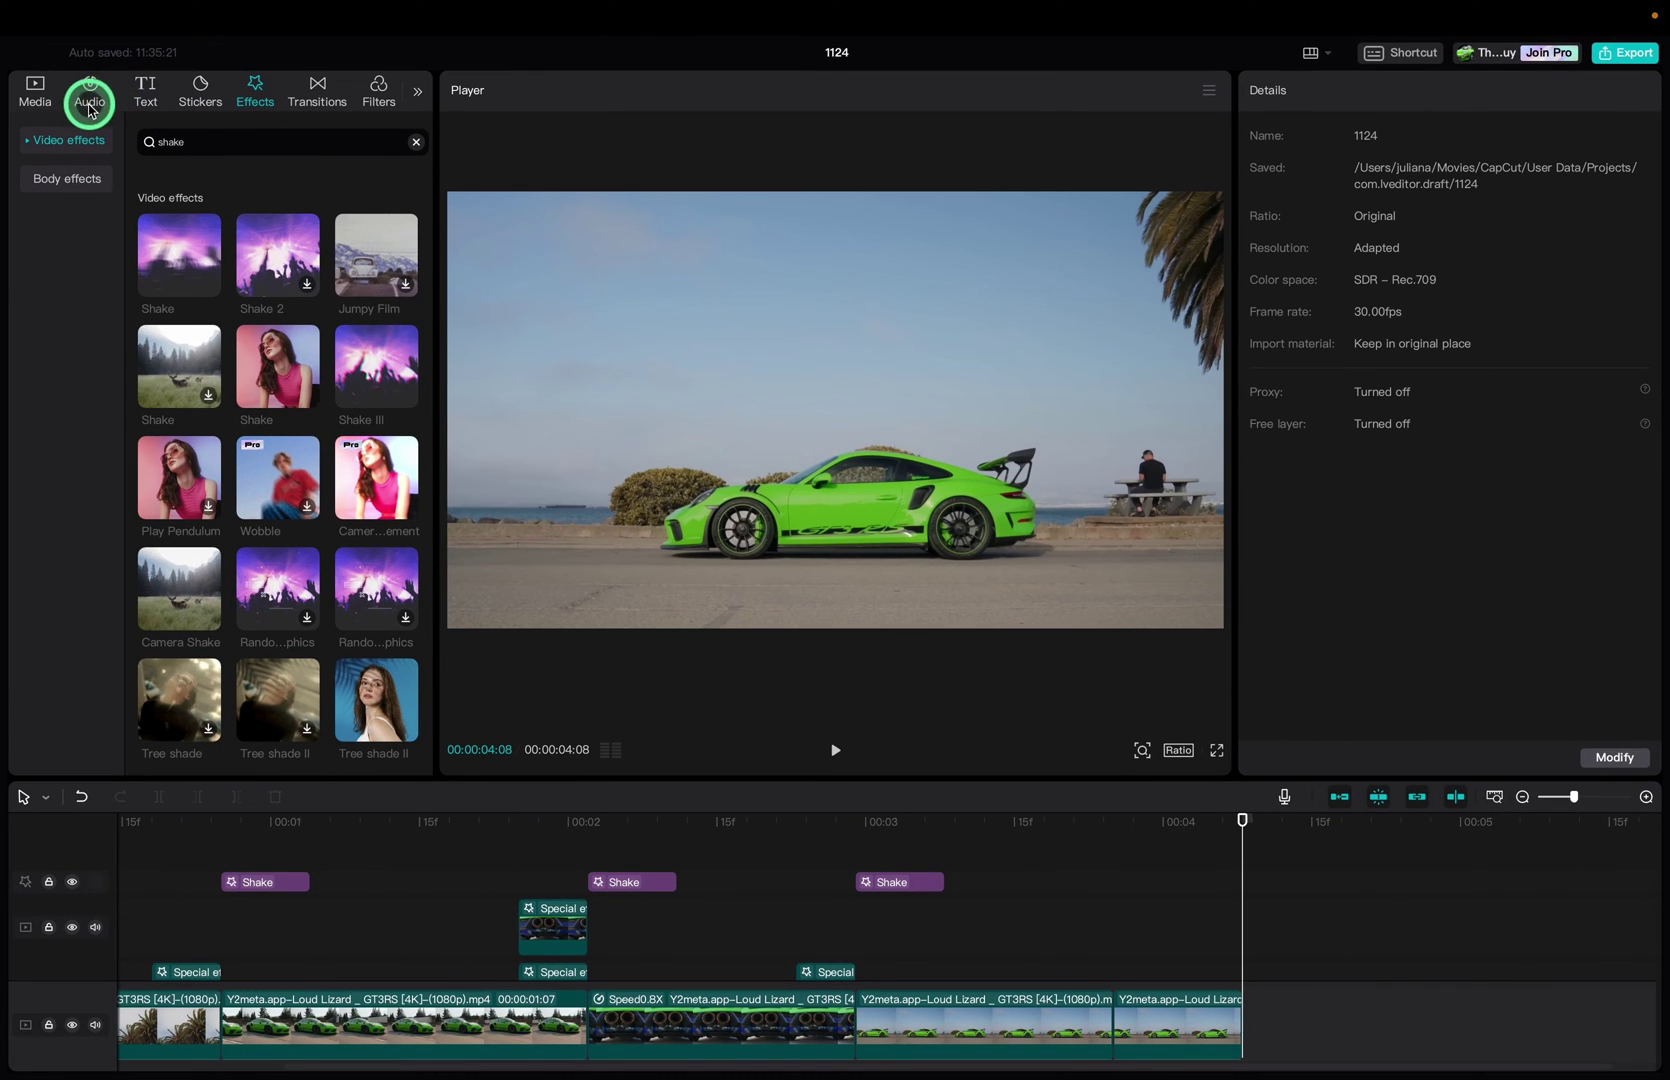
Open the extracted audio list and preview Extracted20240114-4
click(86, 103)
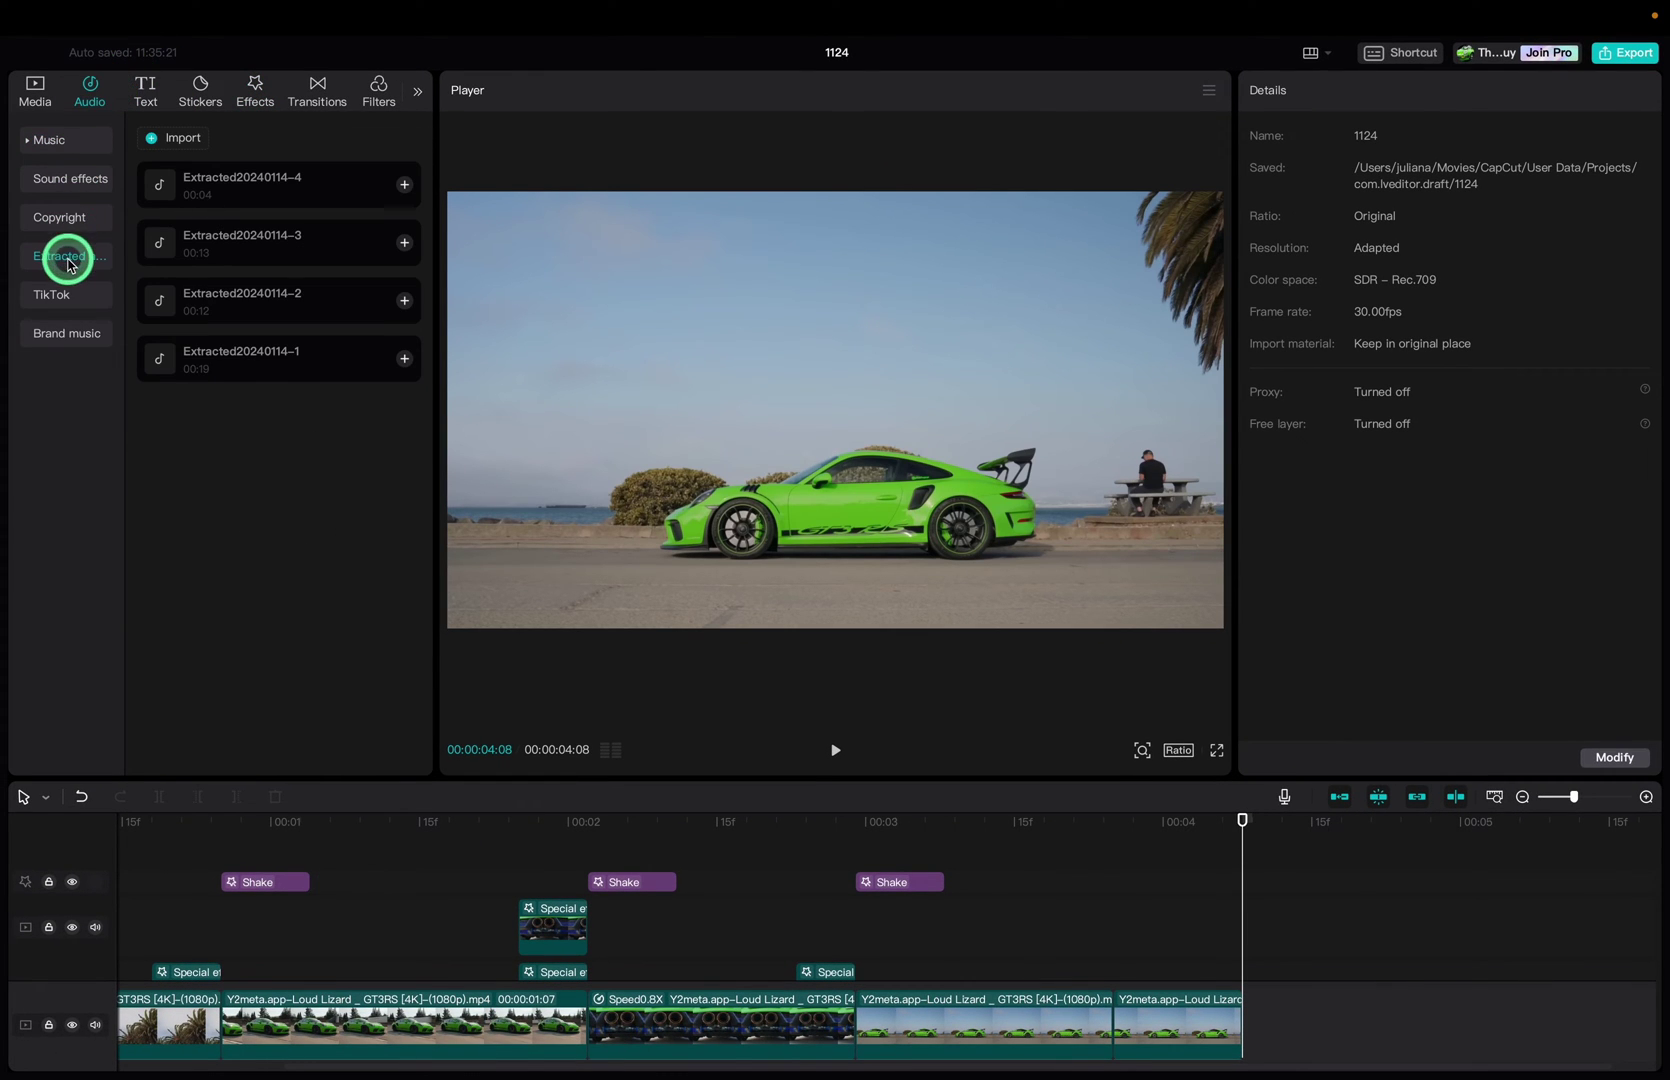
click(190, 176)
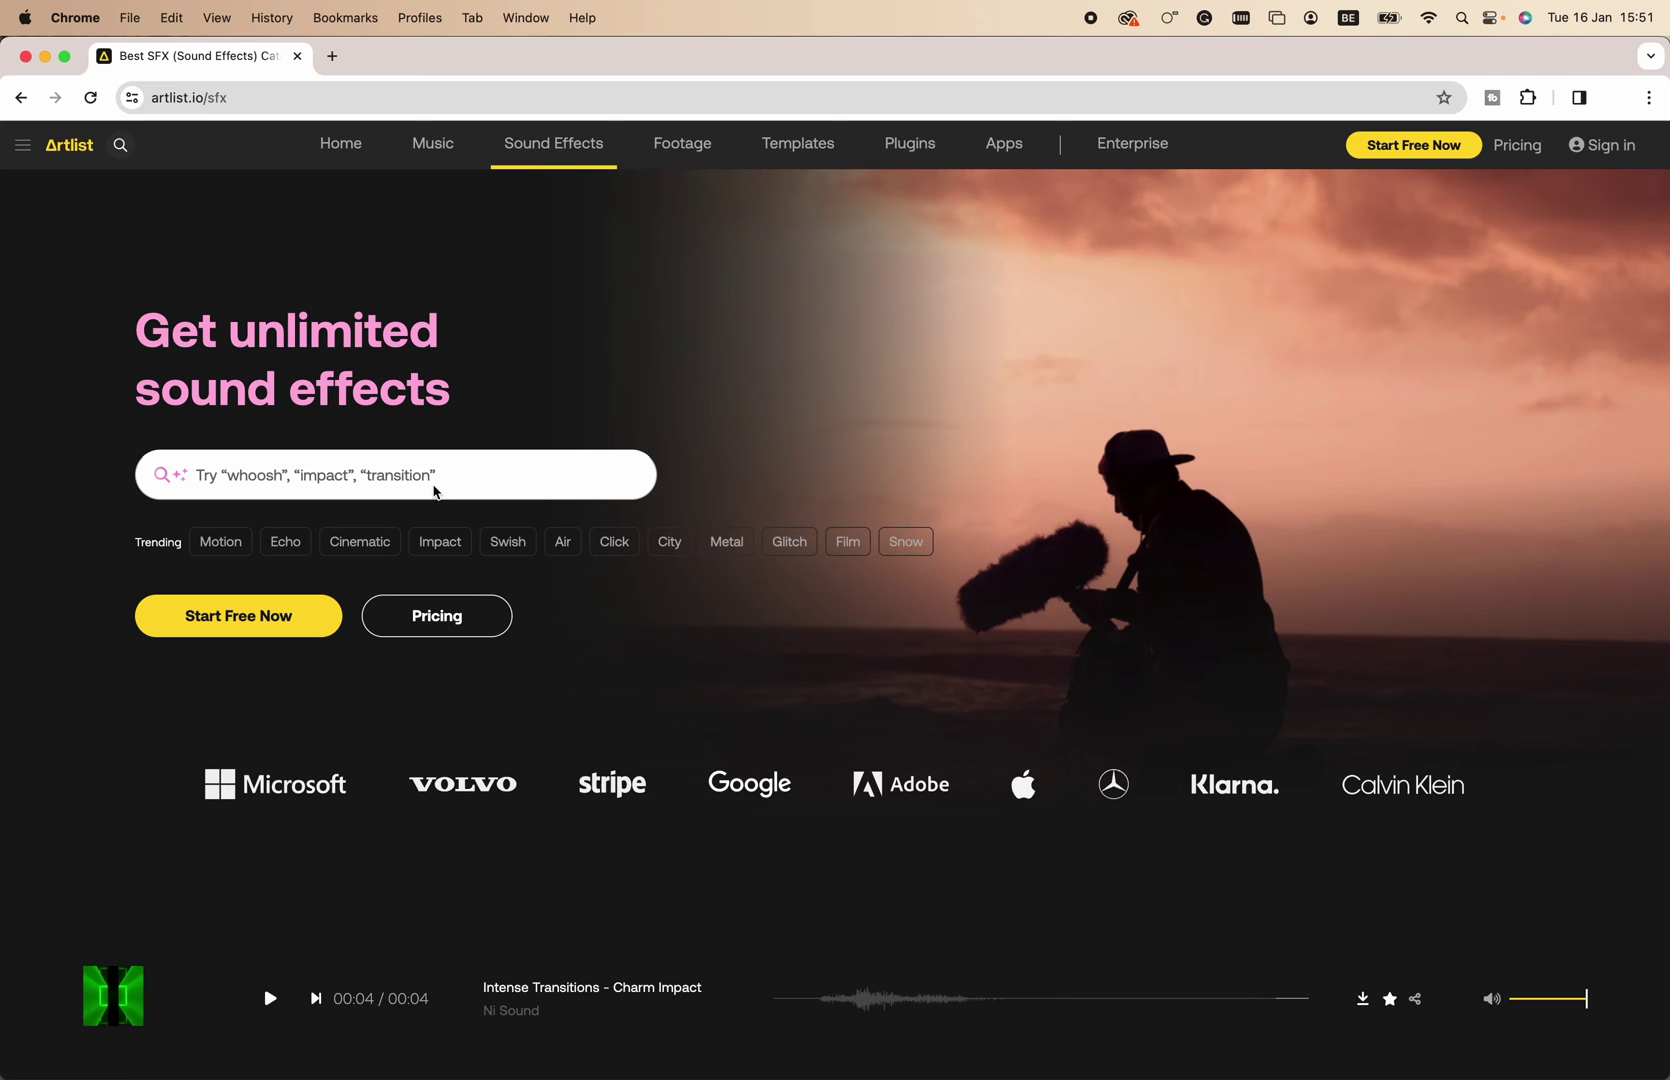
Search Artlist's sound effects for "engine" in the browser and preview the Maserati Gran Turismo high-speed driving sound
text(ngine)
key(Return)
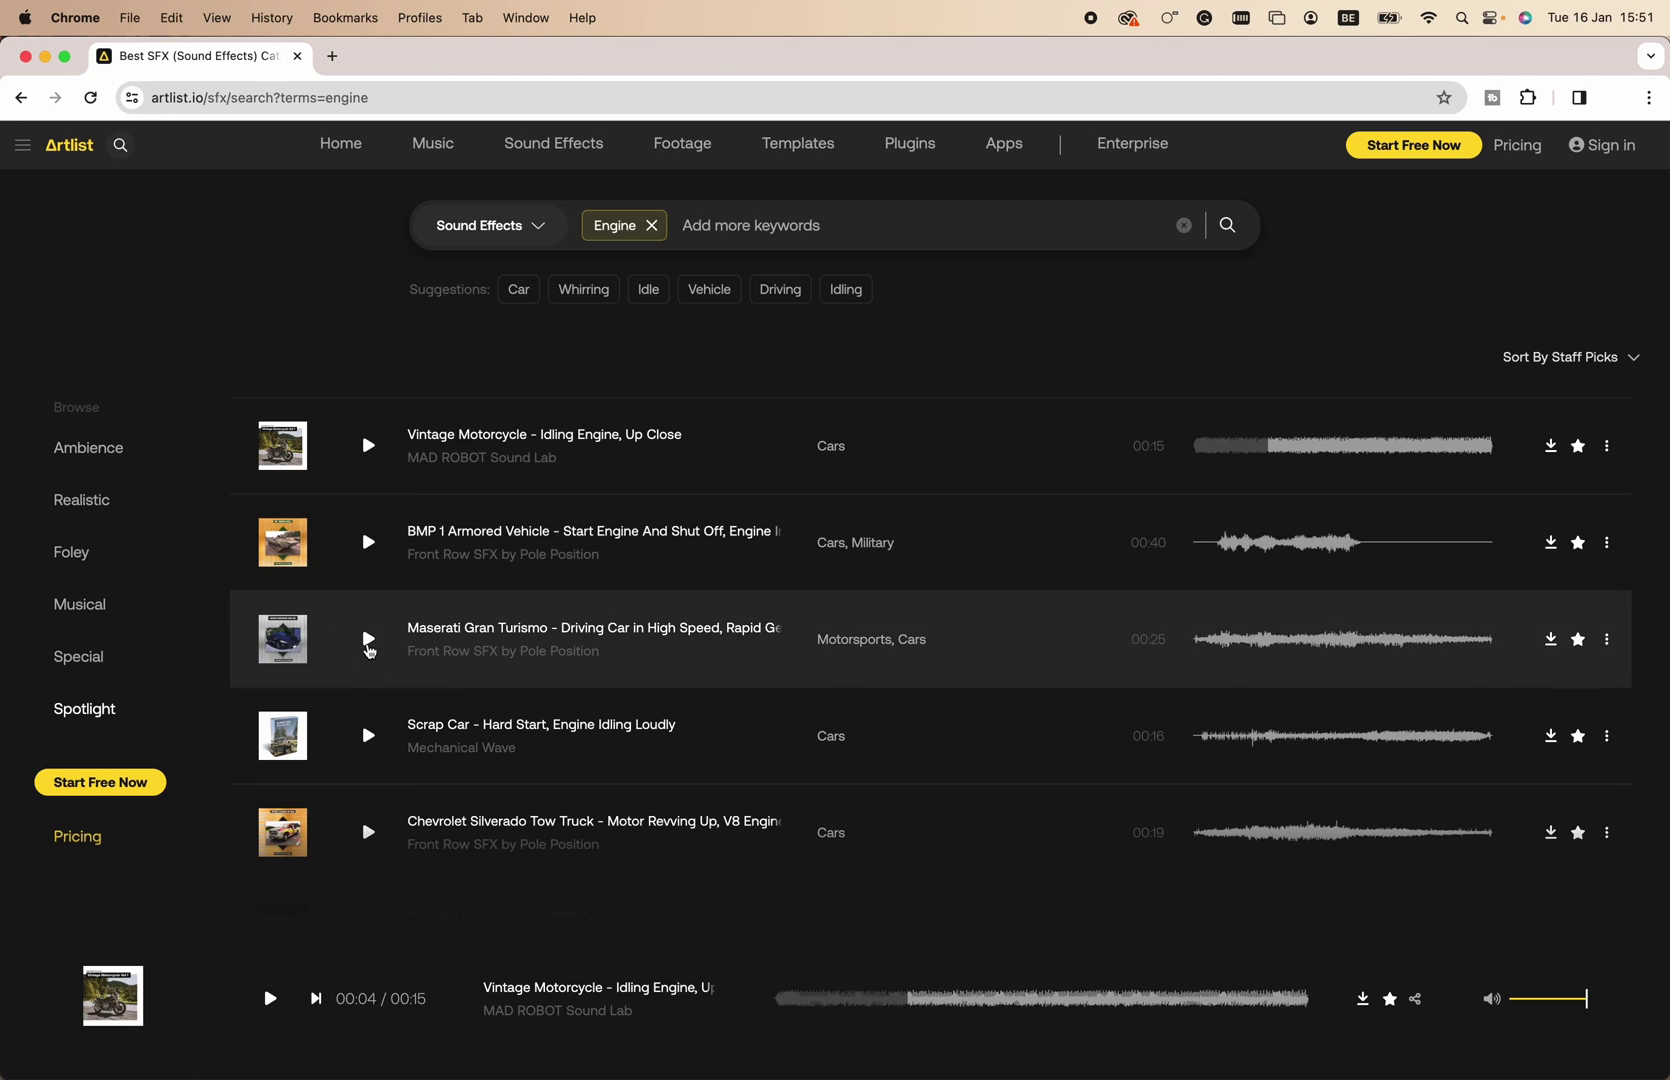
click(368, 640)
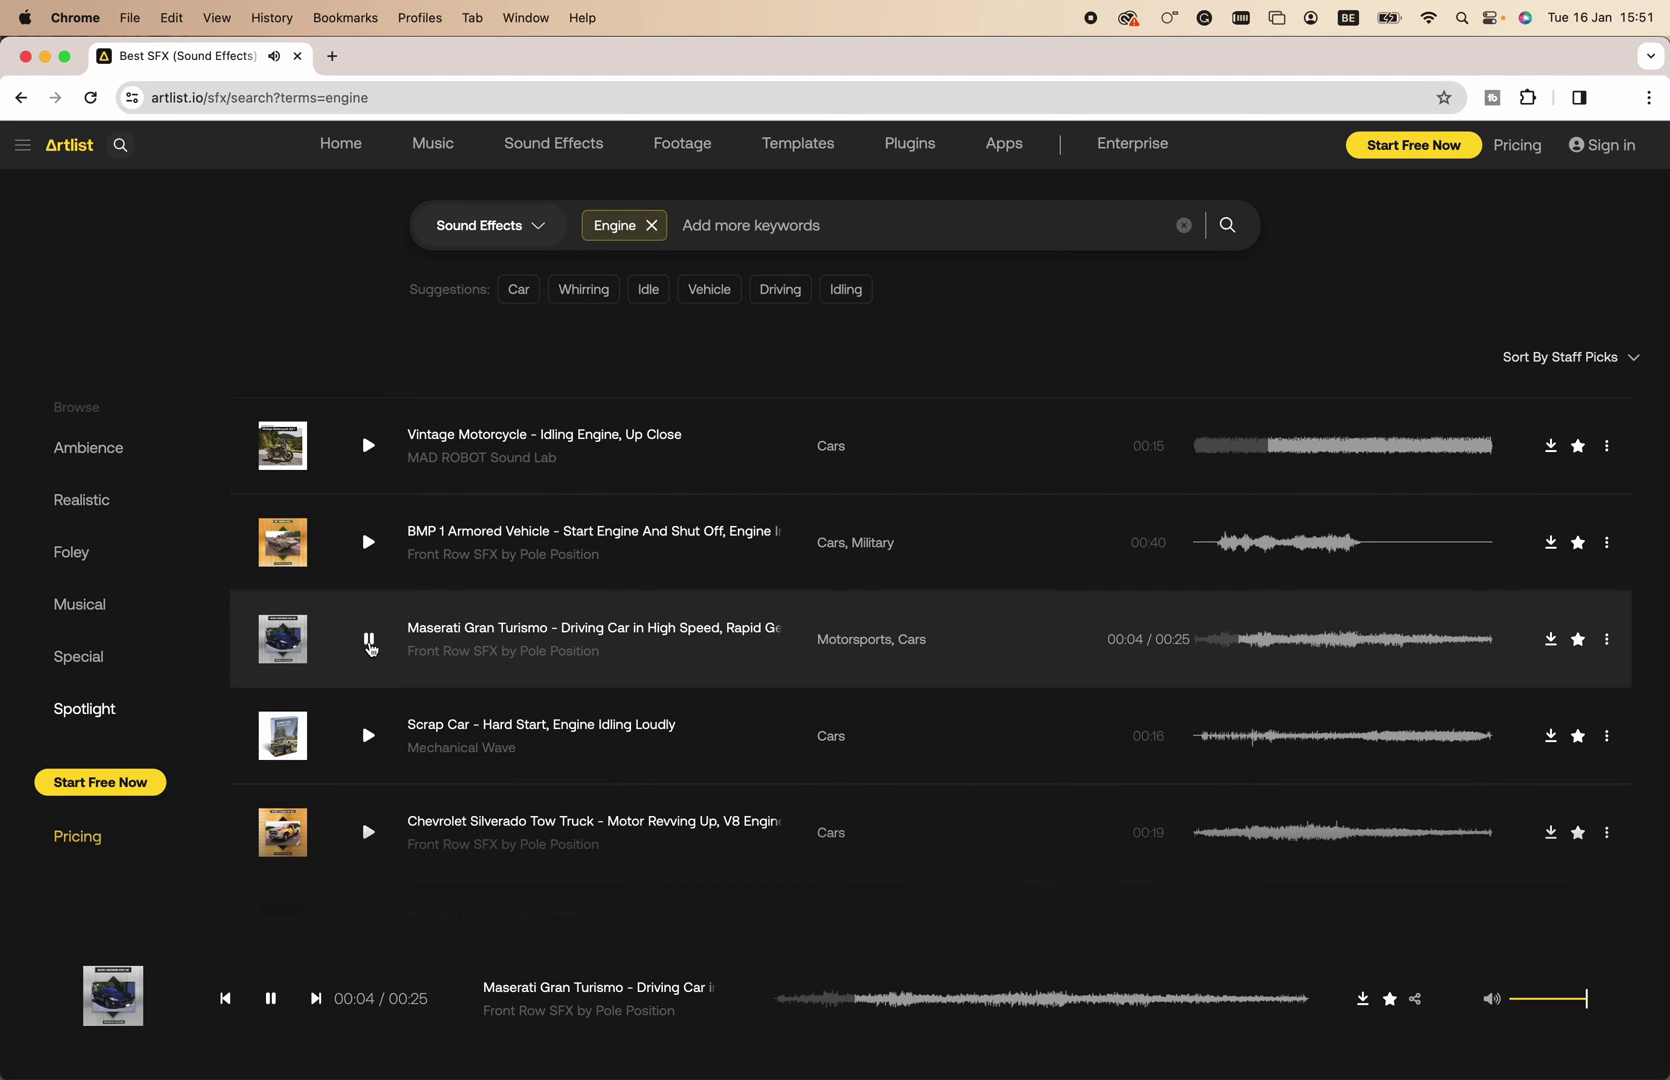
click(331, 620)
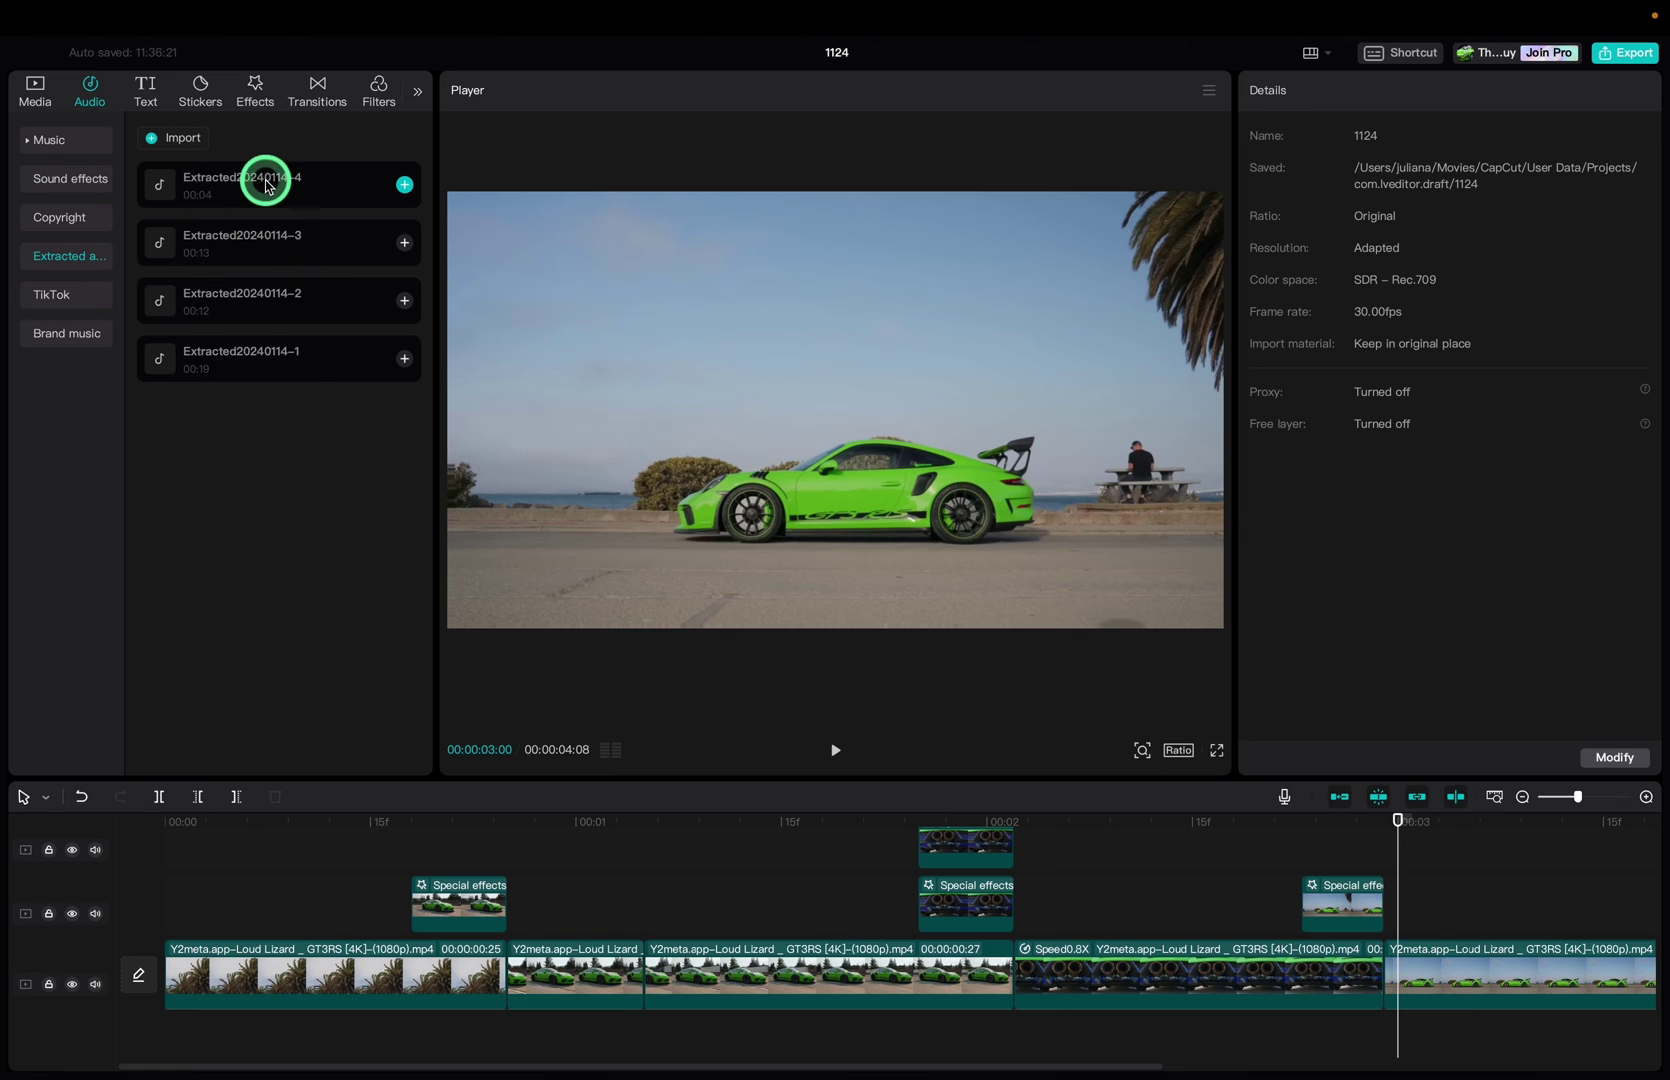
Add Extracted20240114-4 beneath the video from the start of the timeline and play the edit with it
drag(268, 186, 152, 1042)
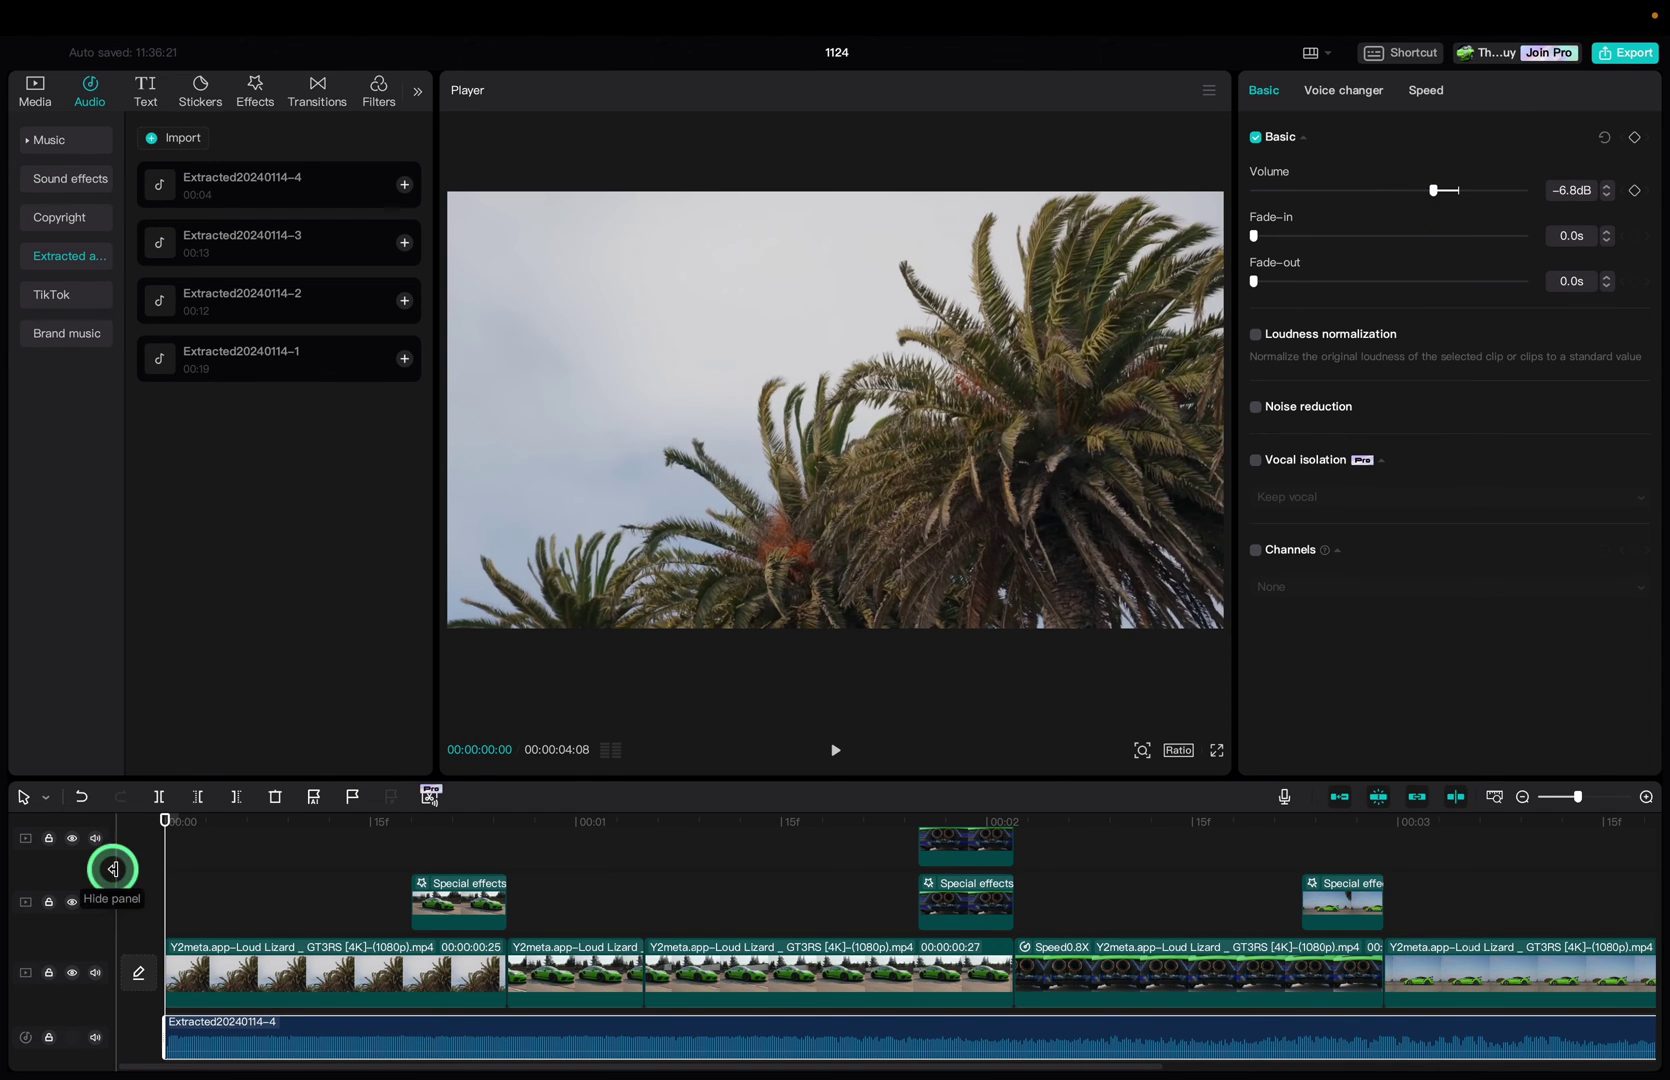
key(space)
scroll(283, 880, down, 2)
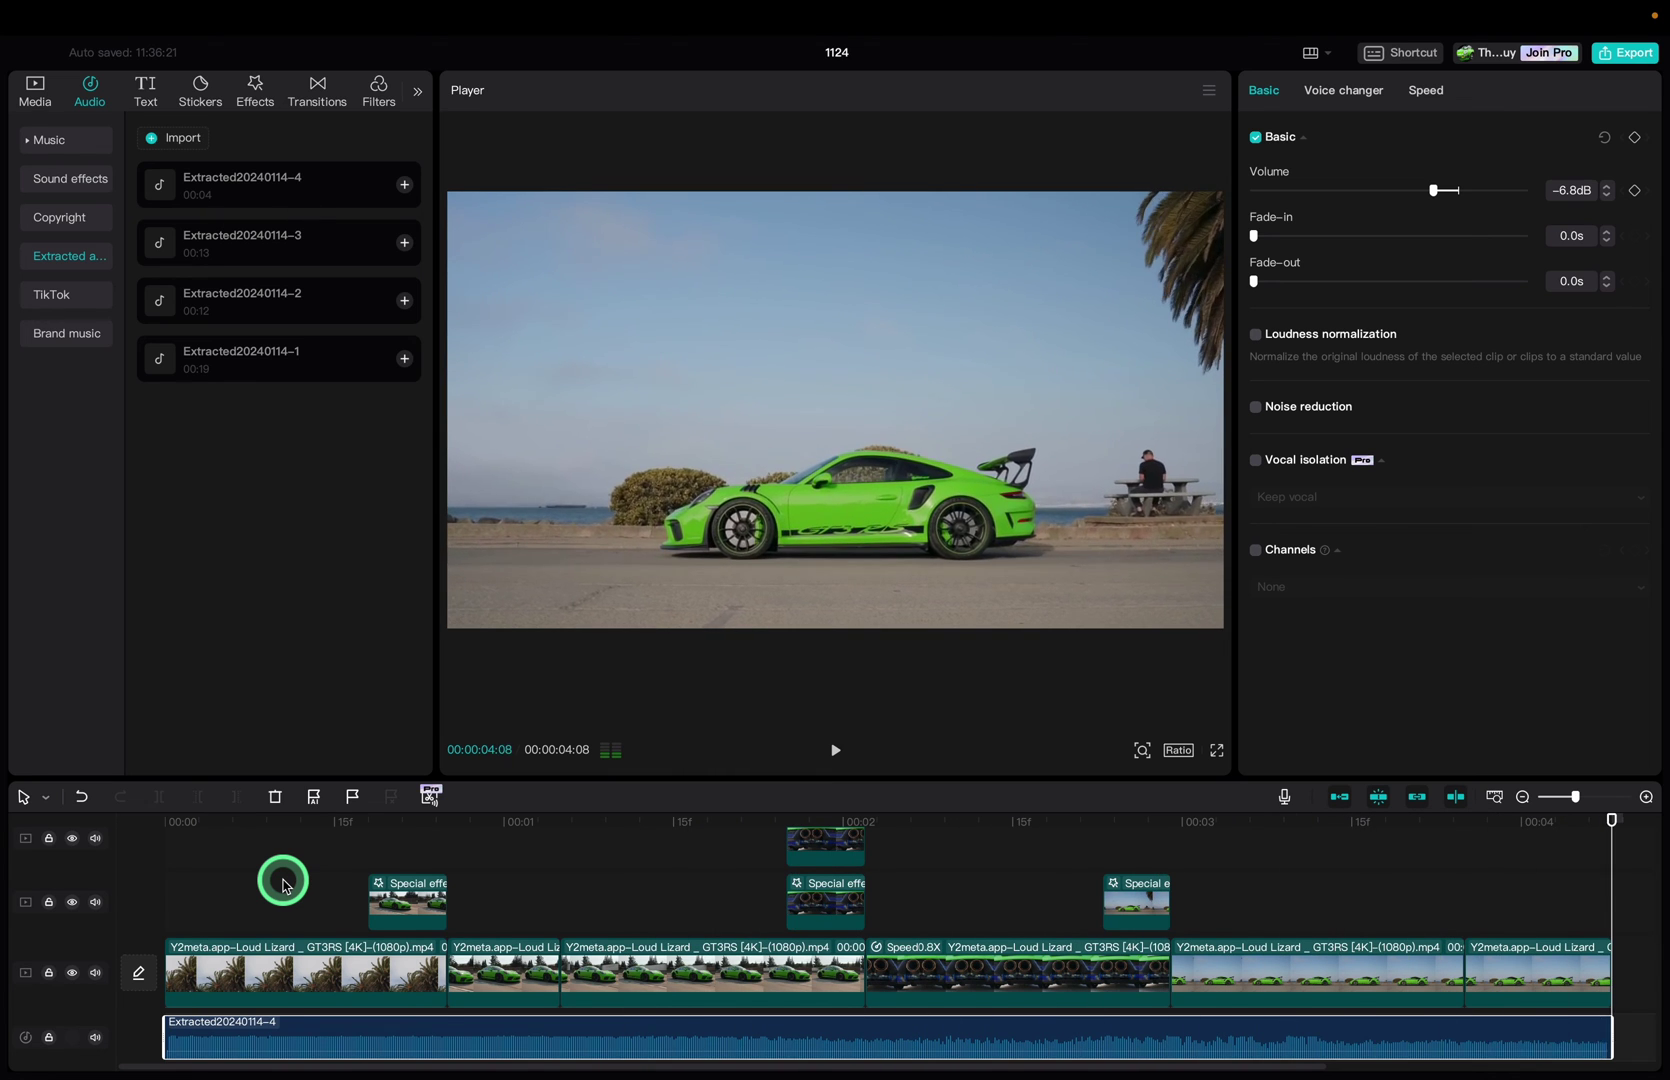
scroll(298, 898, down, 1)
Add Extracted20240114-3 on a second audio track, trim both ends around one peak and align it with the first cut
drag(242, 231, 164, 1026)
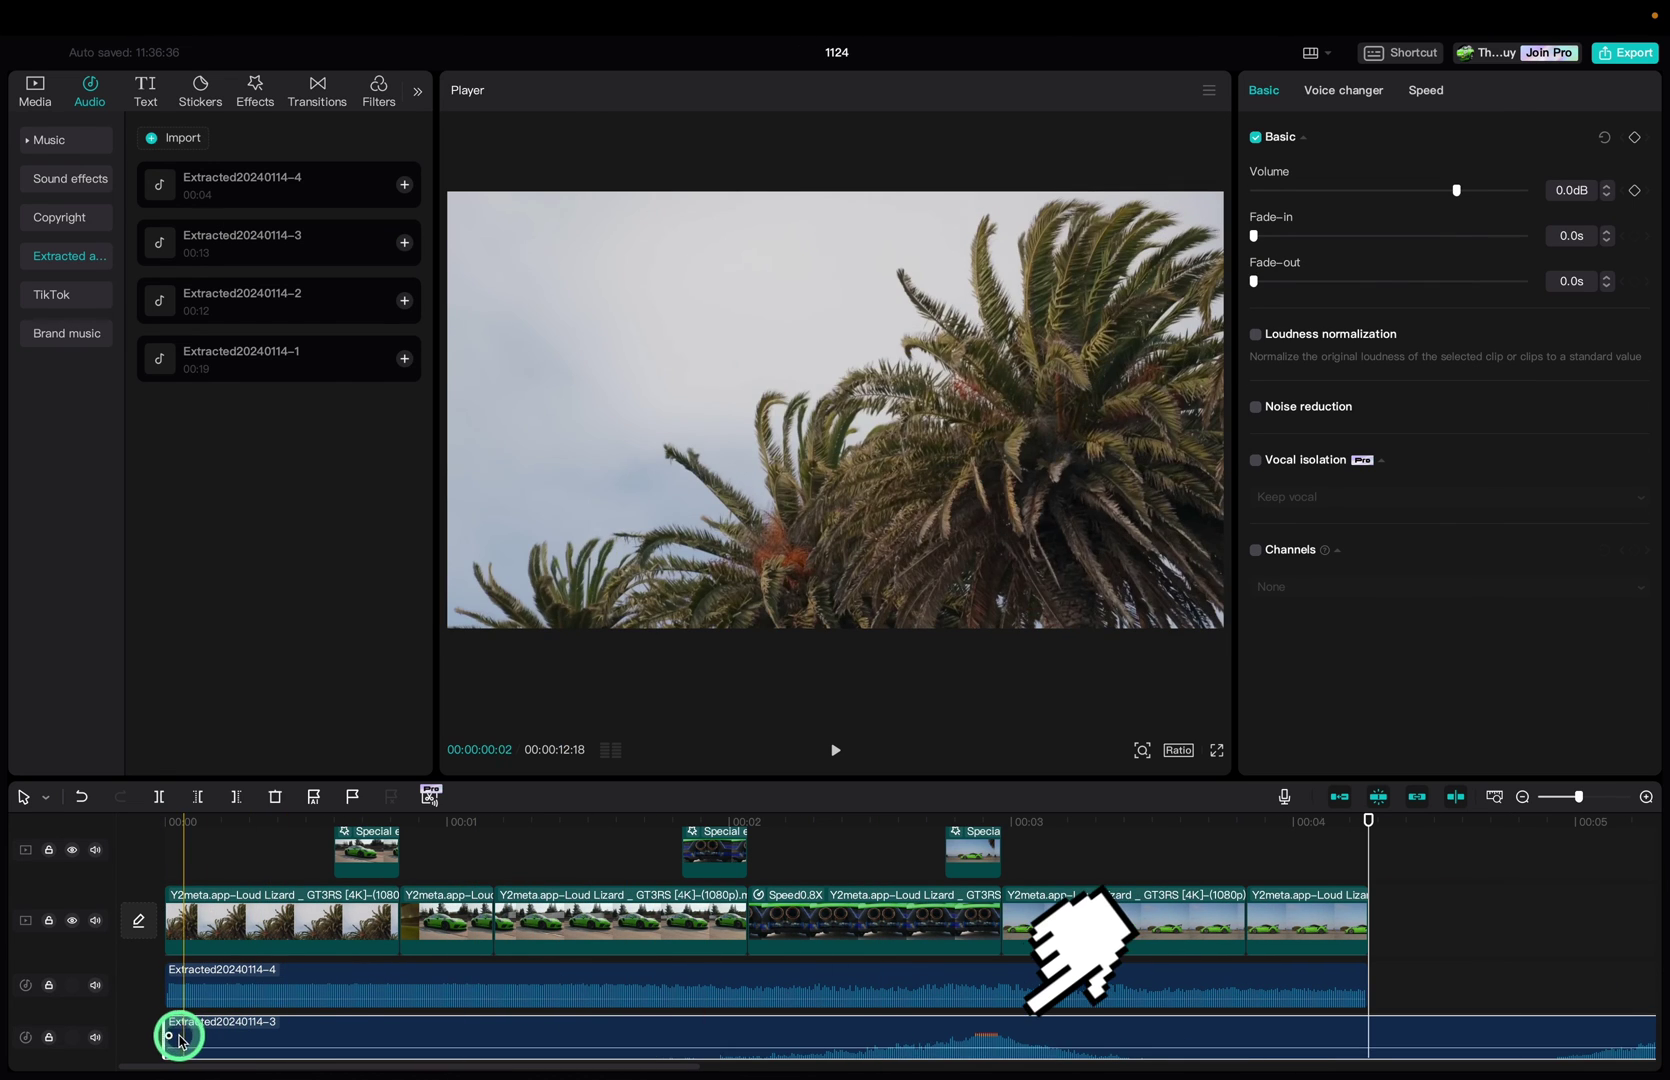
drag(164, 1029, 794, 1022)
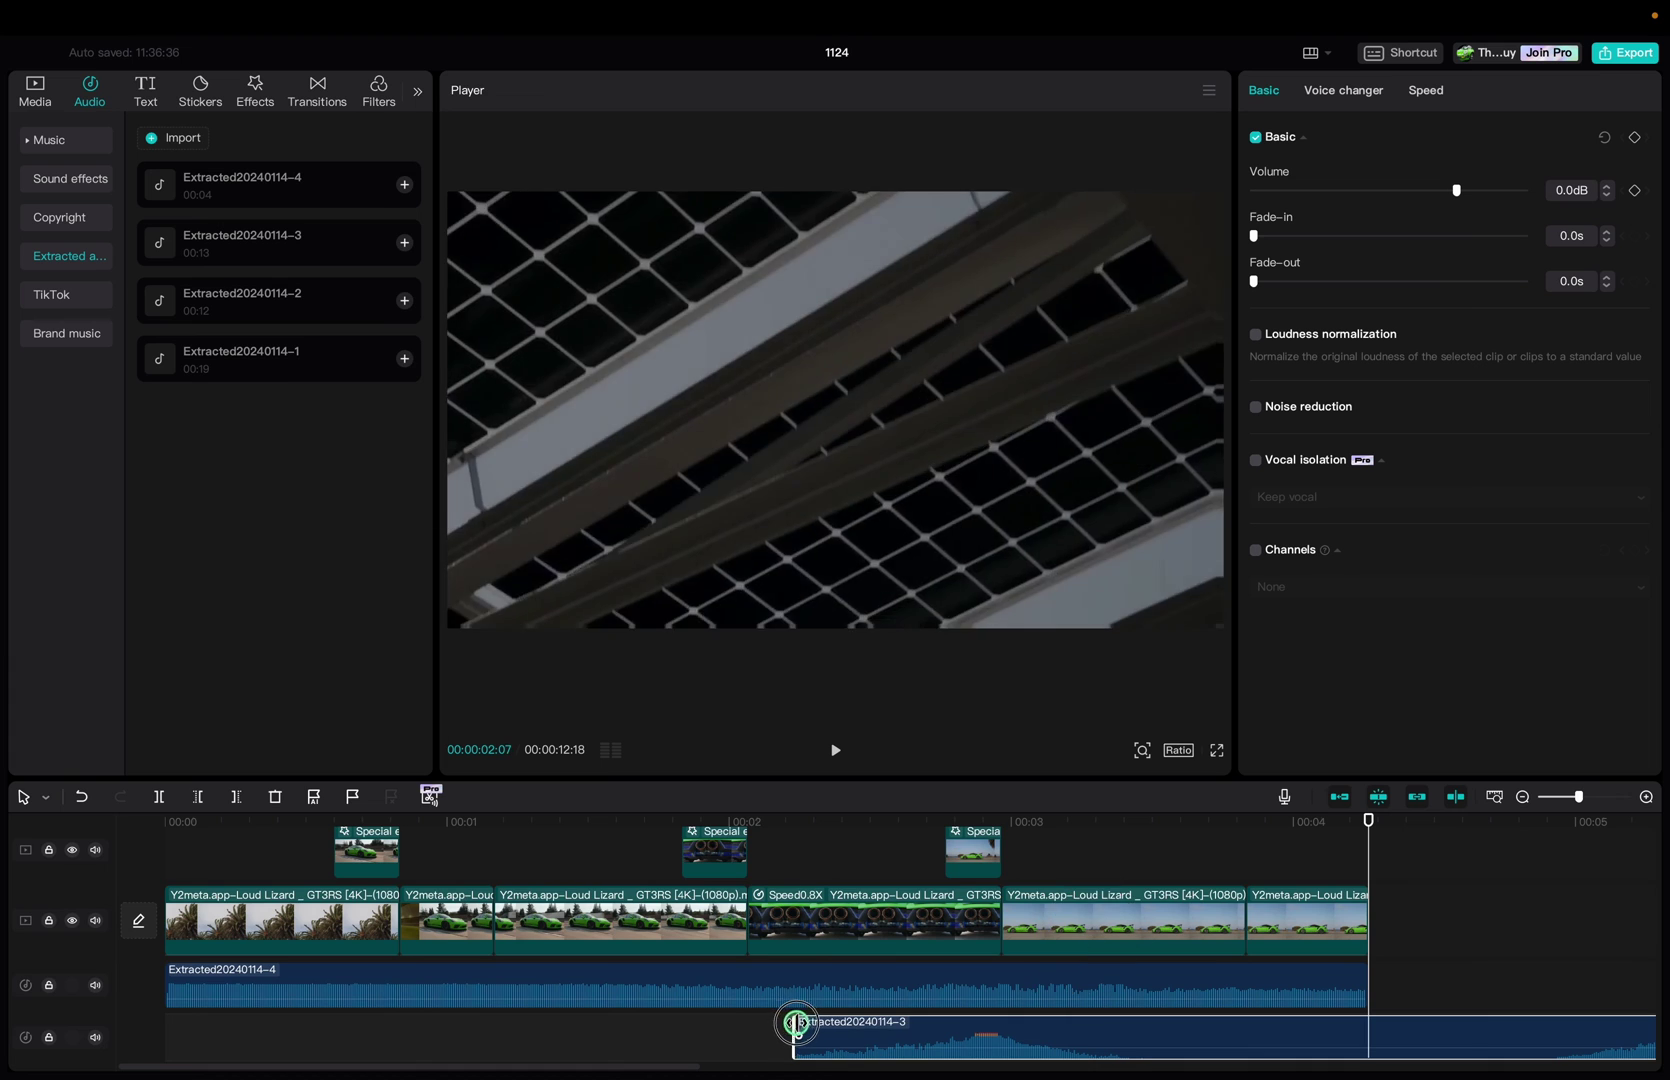
scroll(792, 1028, down, 4)
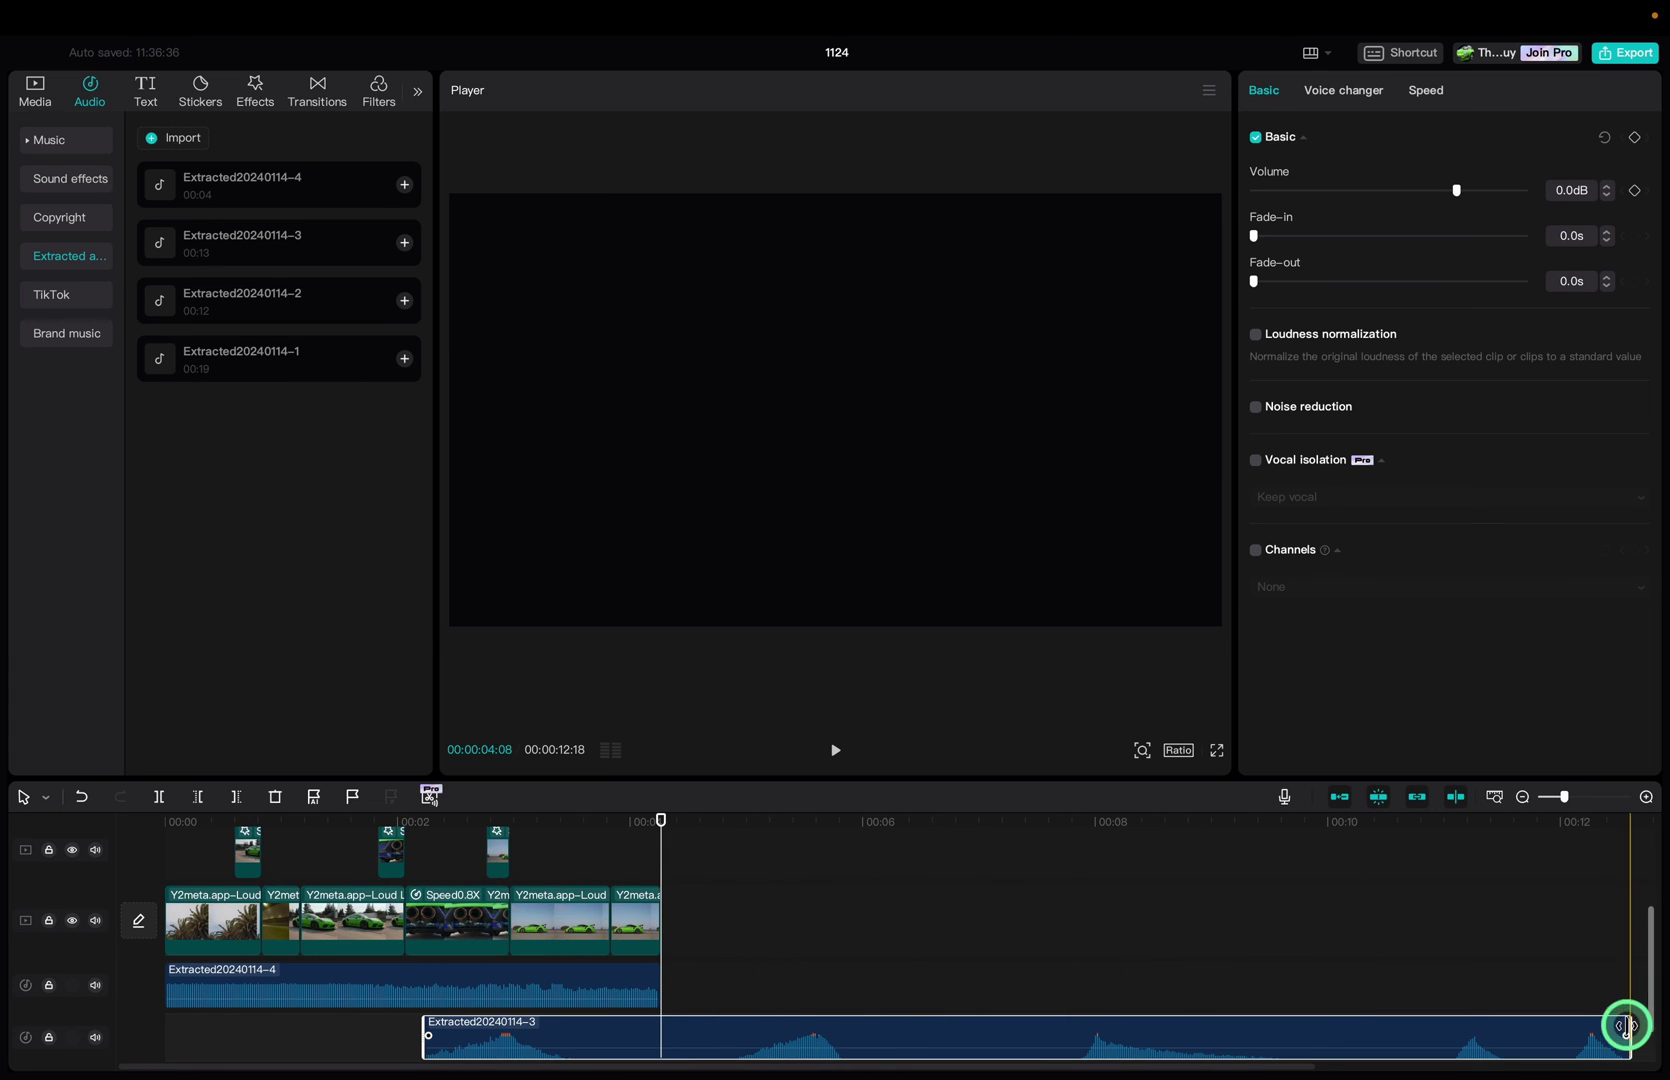
drag(1628, 1029, 323, 1033)
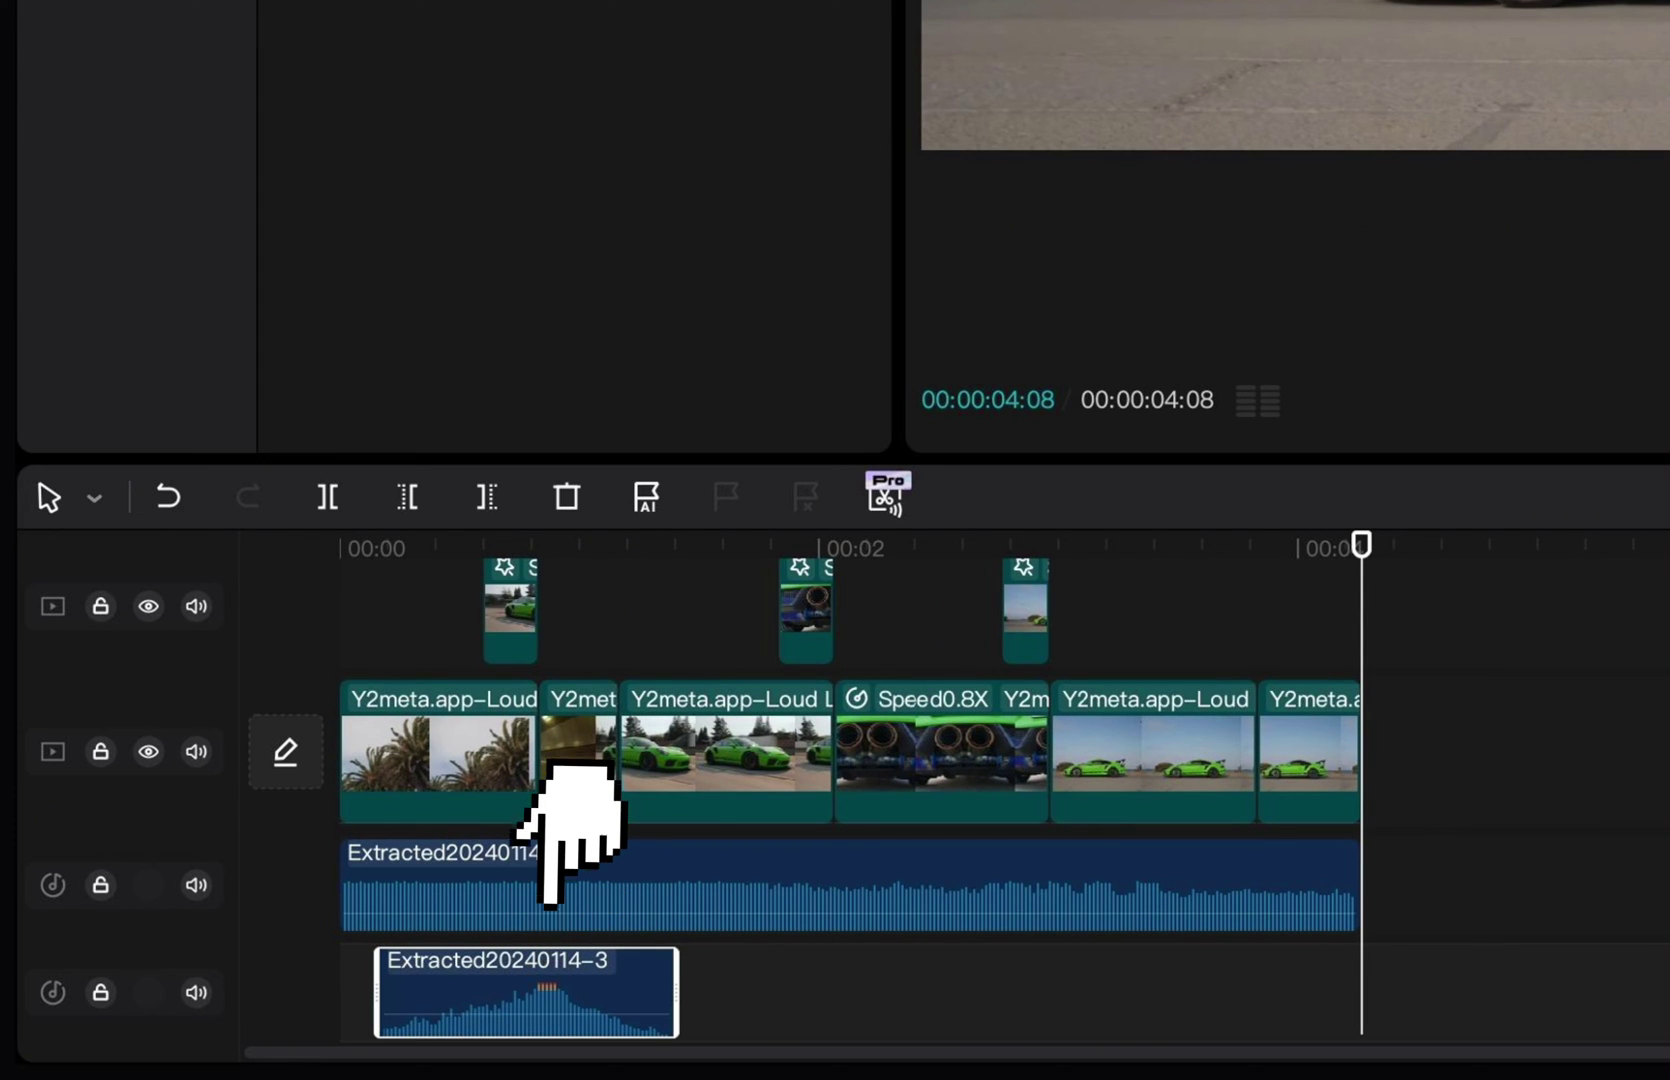
Lower the volume of the Extracted20240114-3 clip to -11.1 dB and play the edit
click(1433, 195)
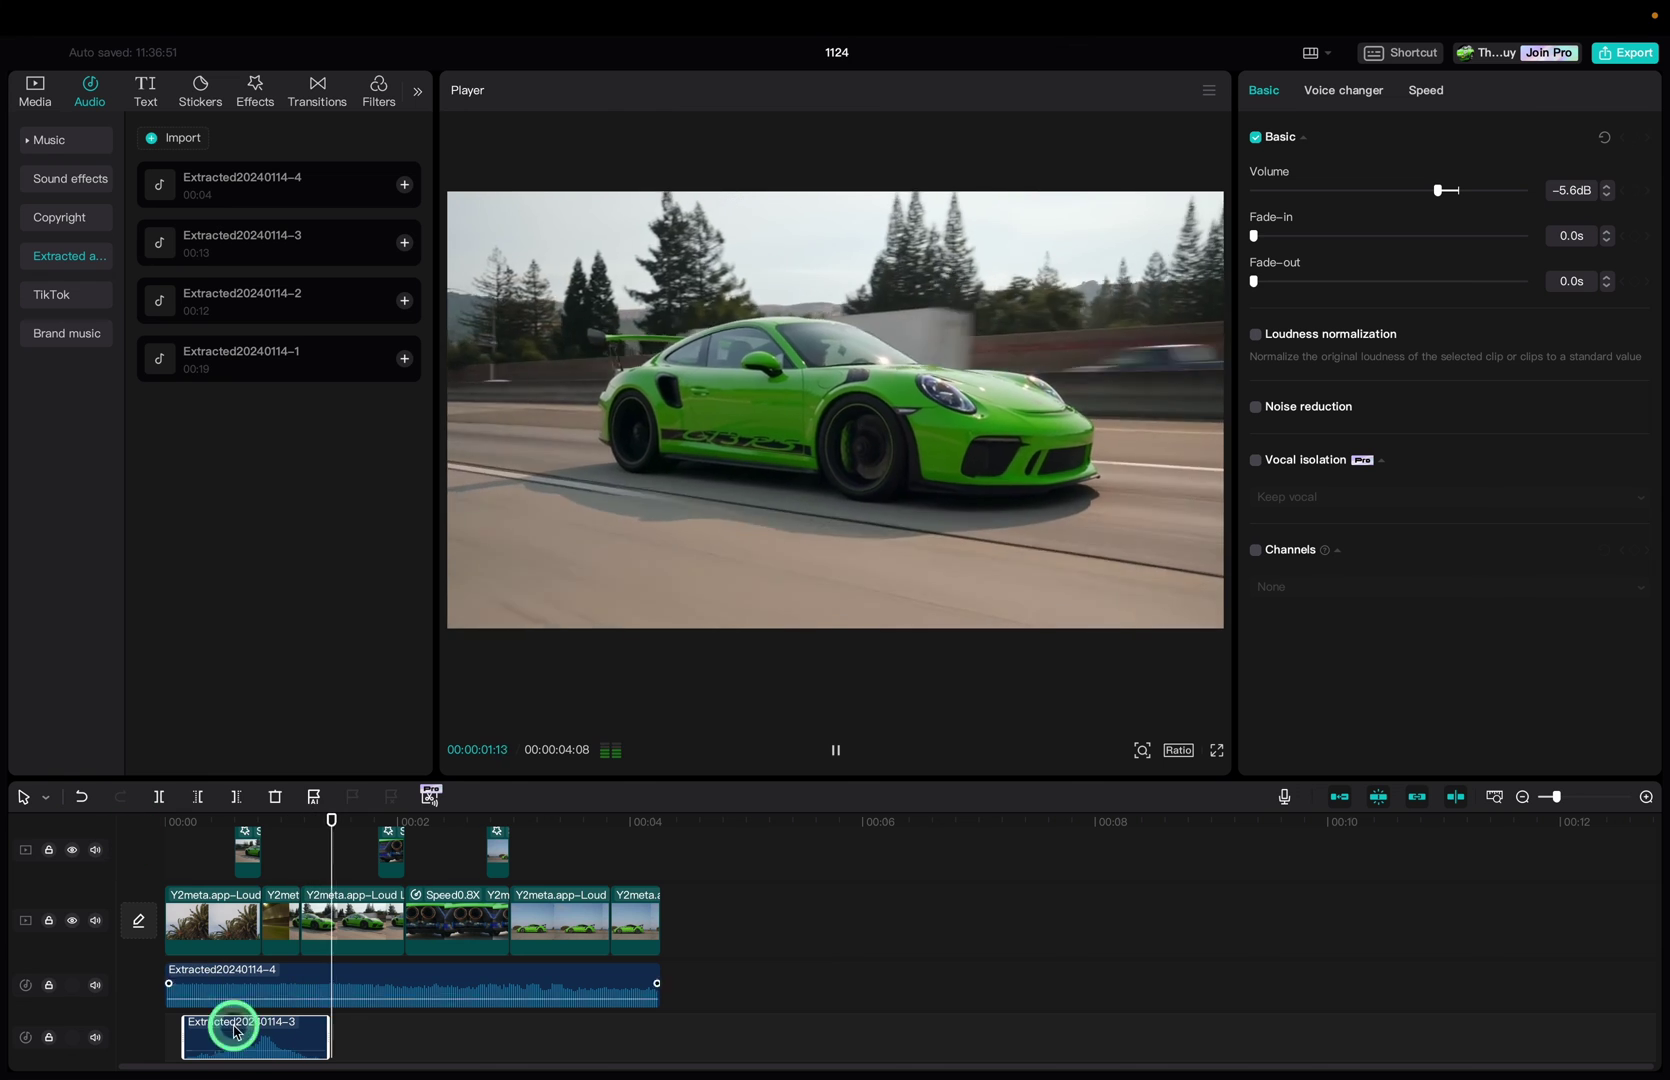
key(space)
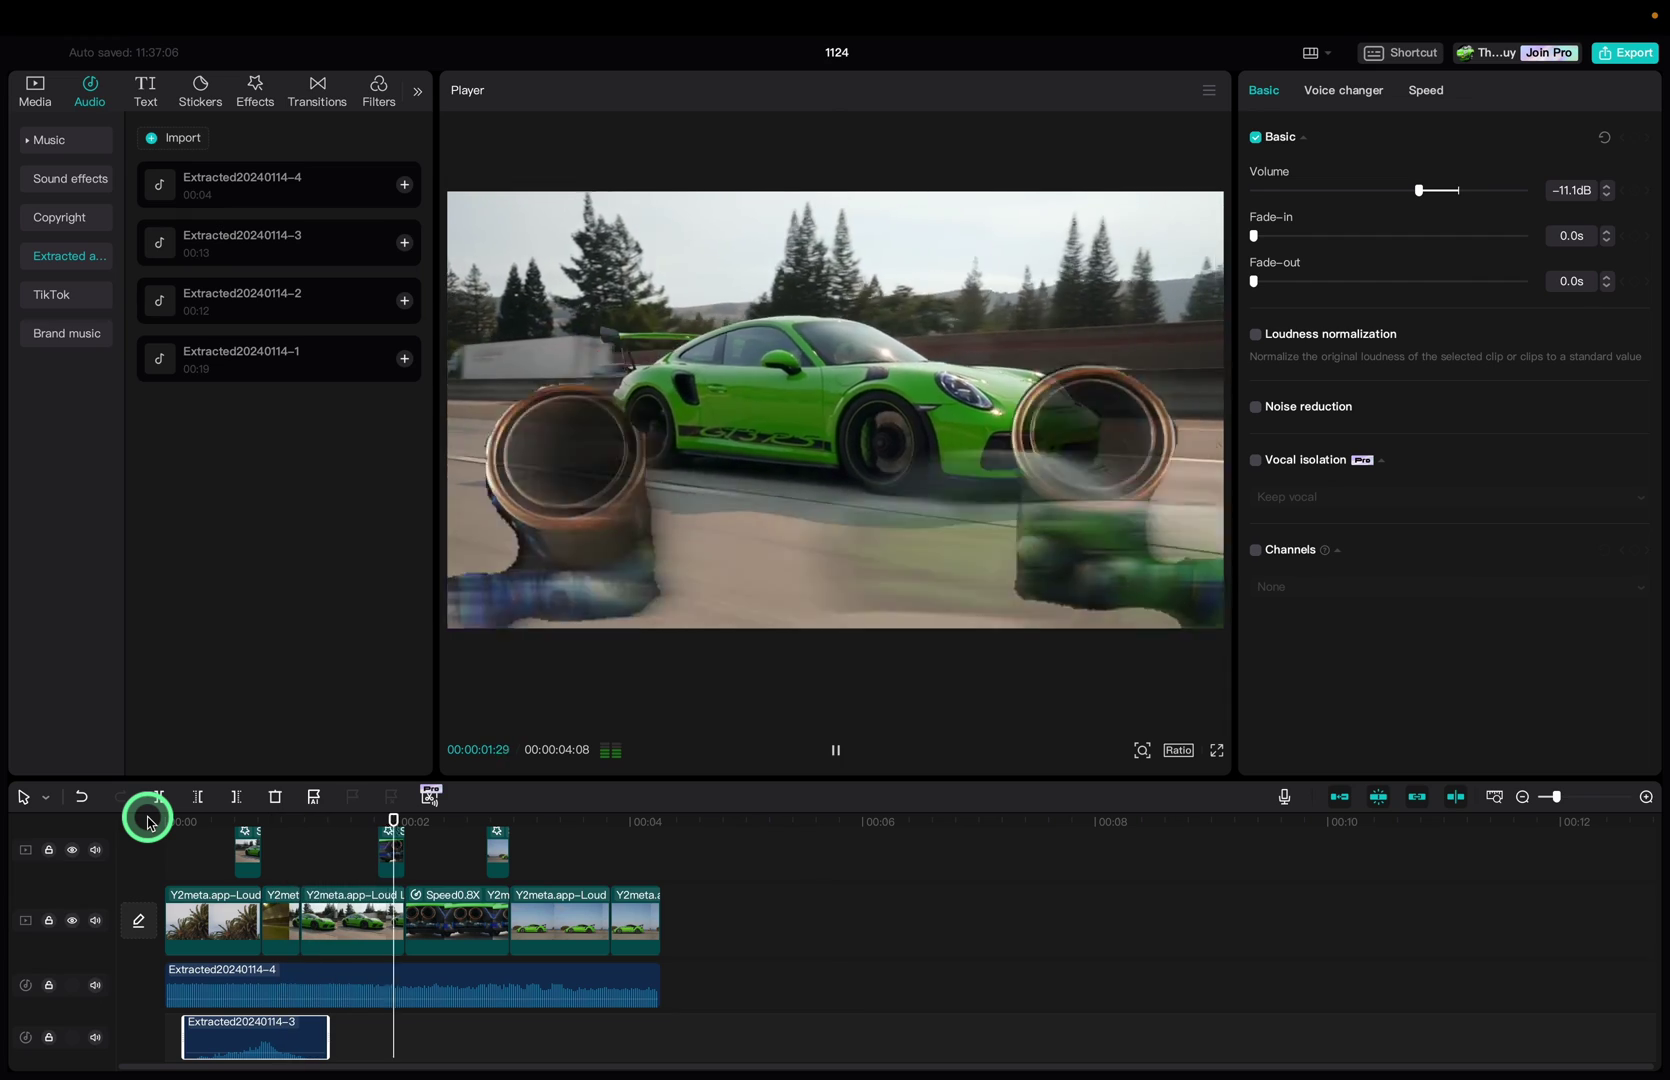
Add Extracted20240114-2 at -9.4 dB, trim it around one peak and align it with the cut to the exhaust clip
drag(283, 300, 388, 1035)
drag(973, 1036, 376, 1011)
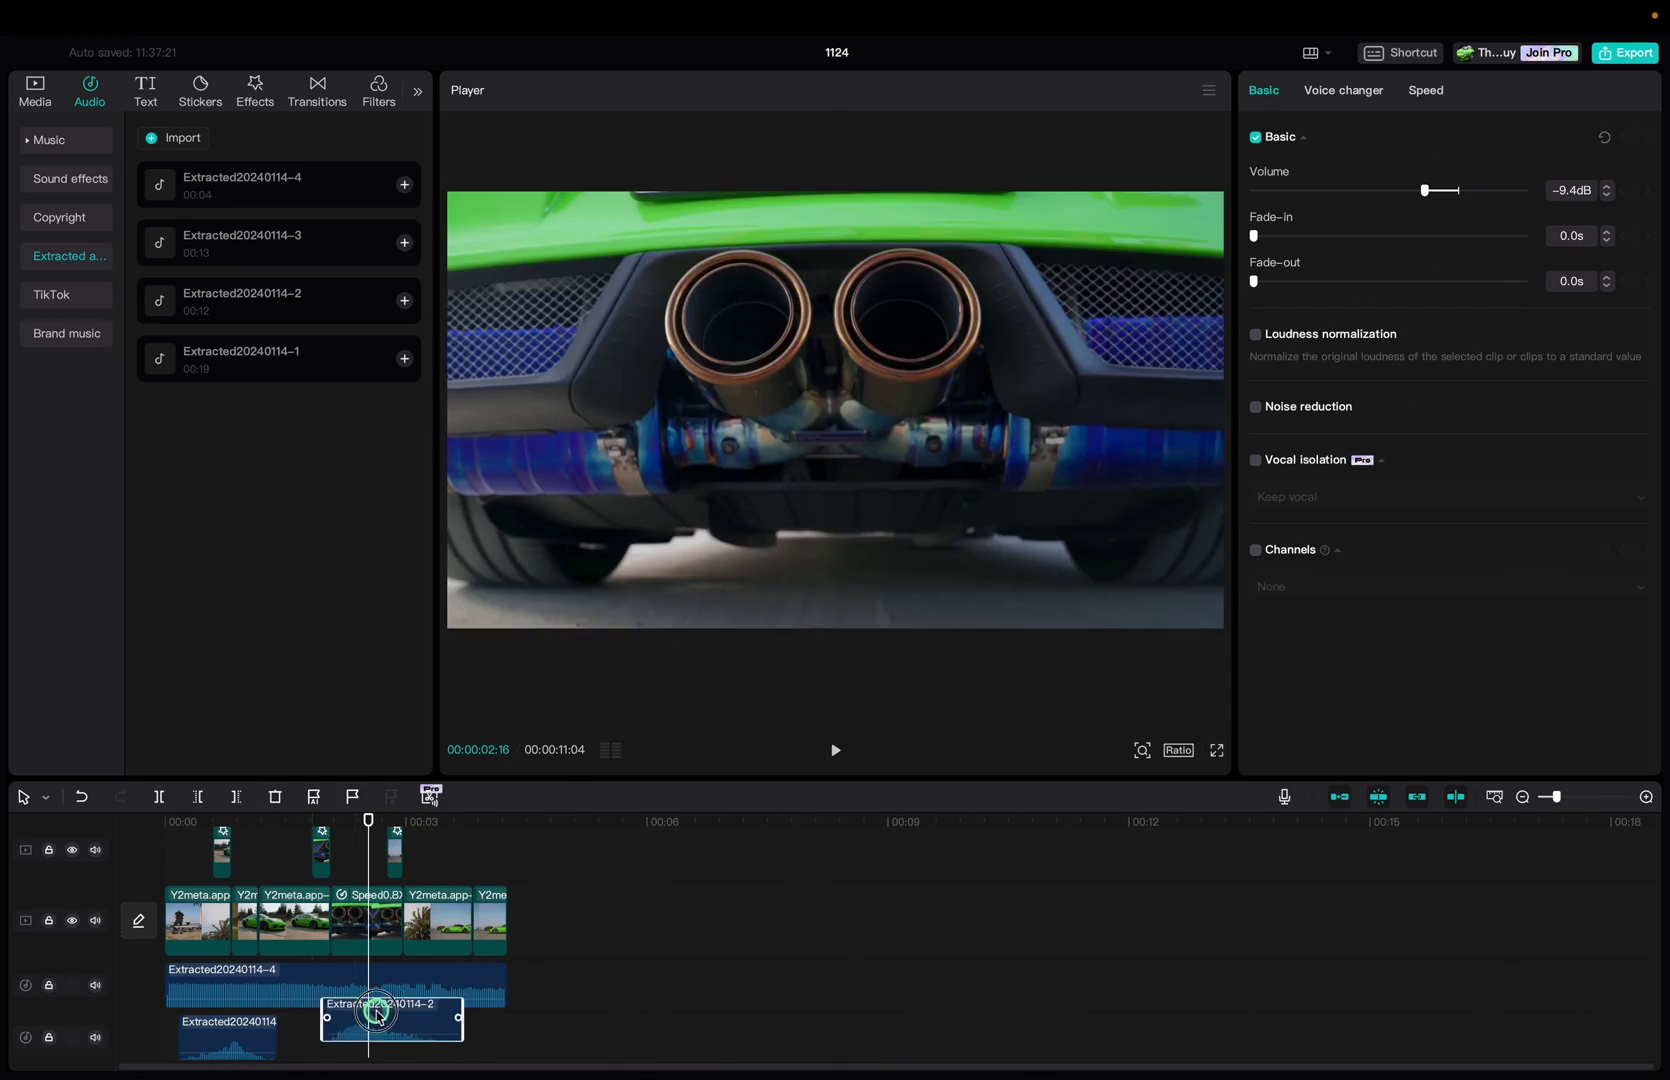
Add another Extracted20240114-3 clip at -5.3 dB, trim it around one peak and align it with the cut to the seaside car
drag(283, 242, 794, 998)
drag(1275, 977, 1129, 977)
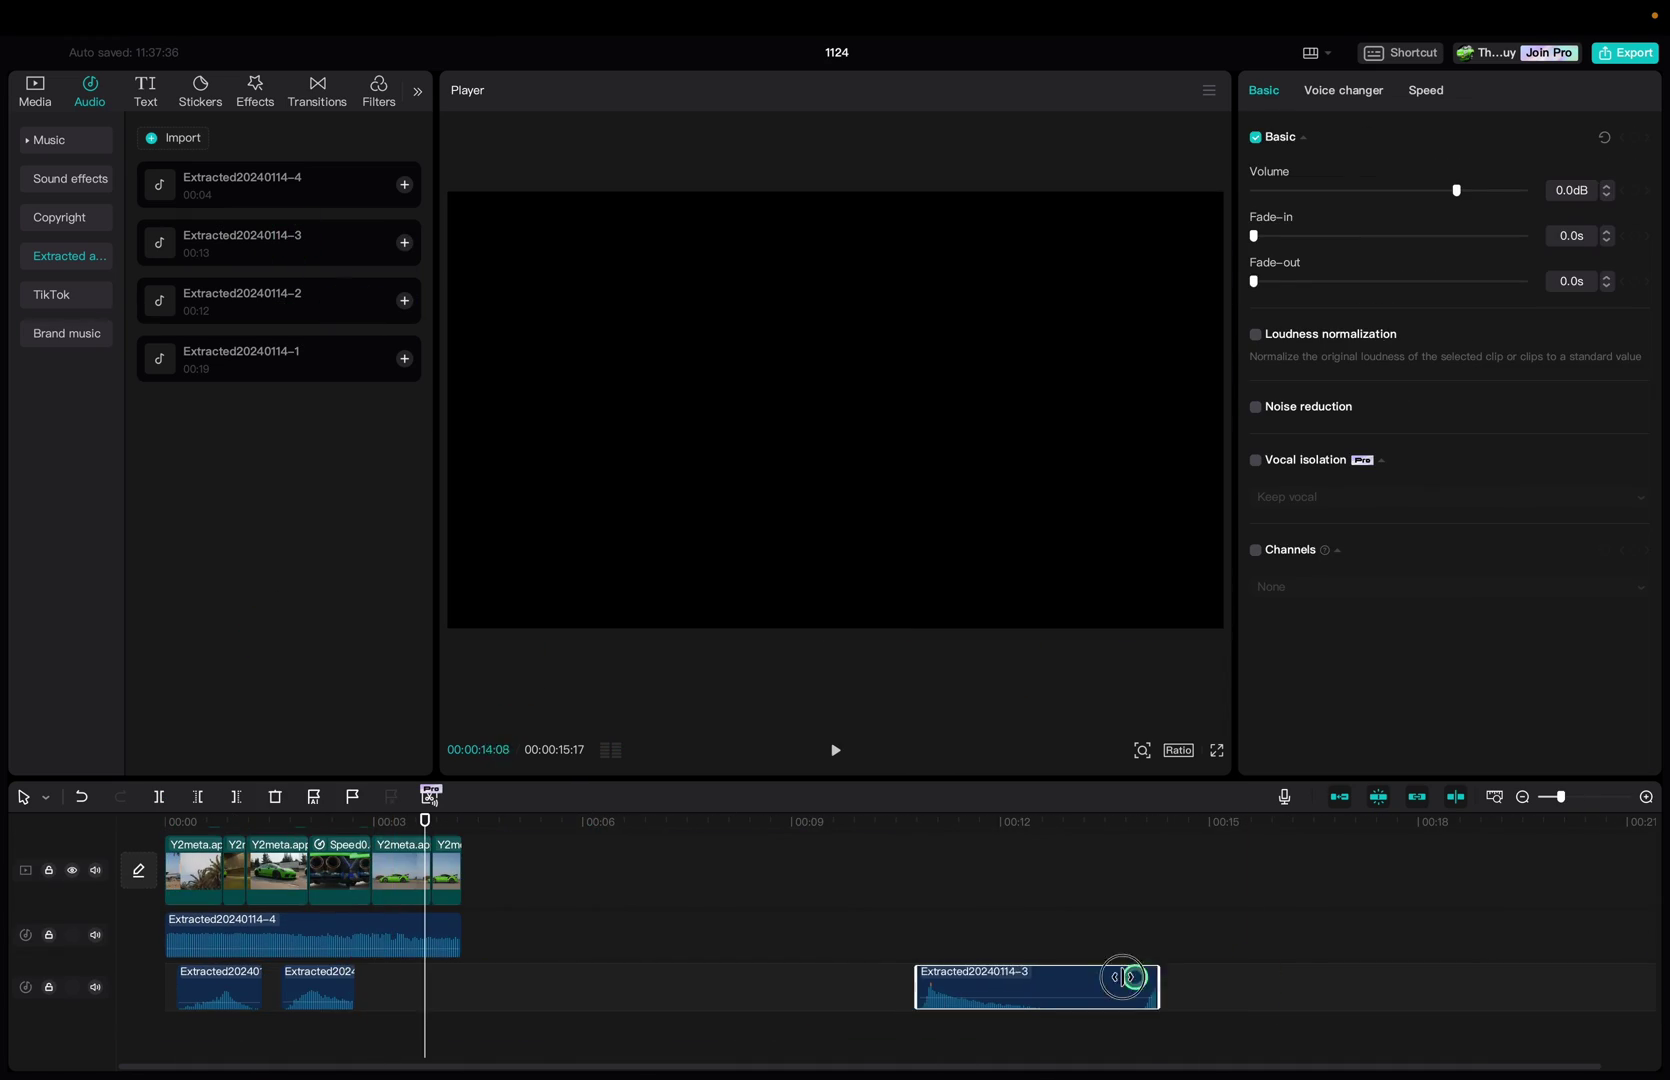
drag(1255, 985, 574, 1012)
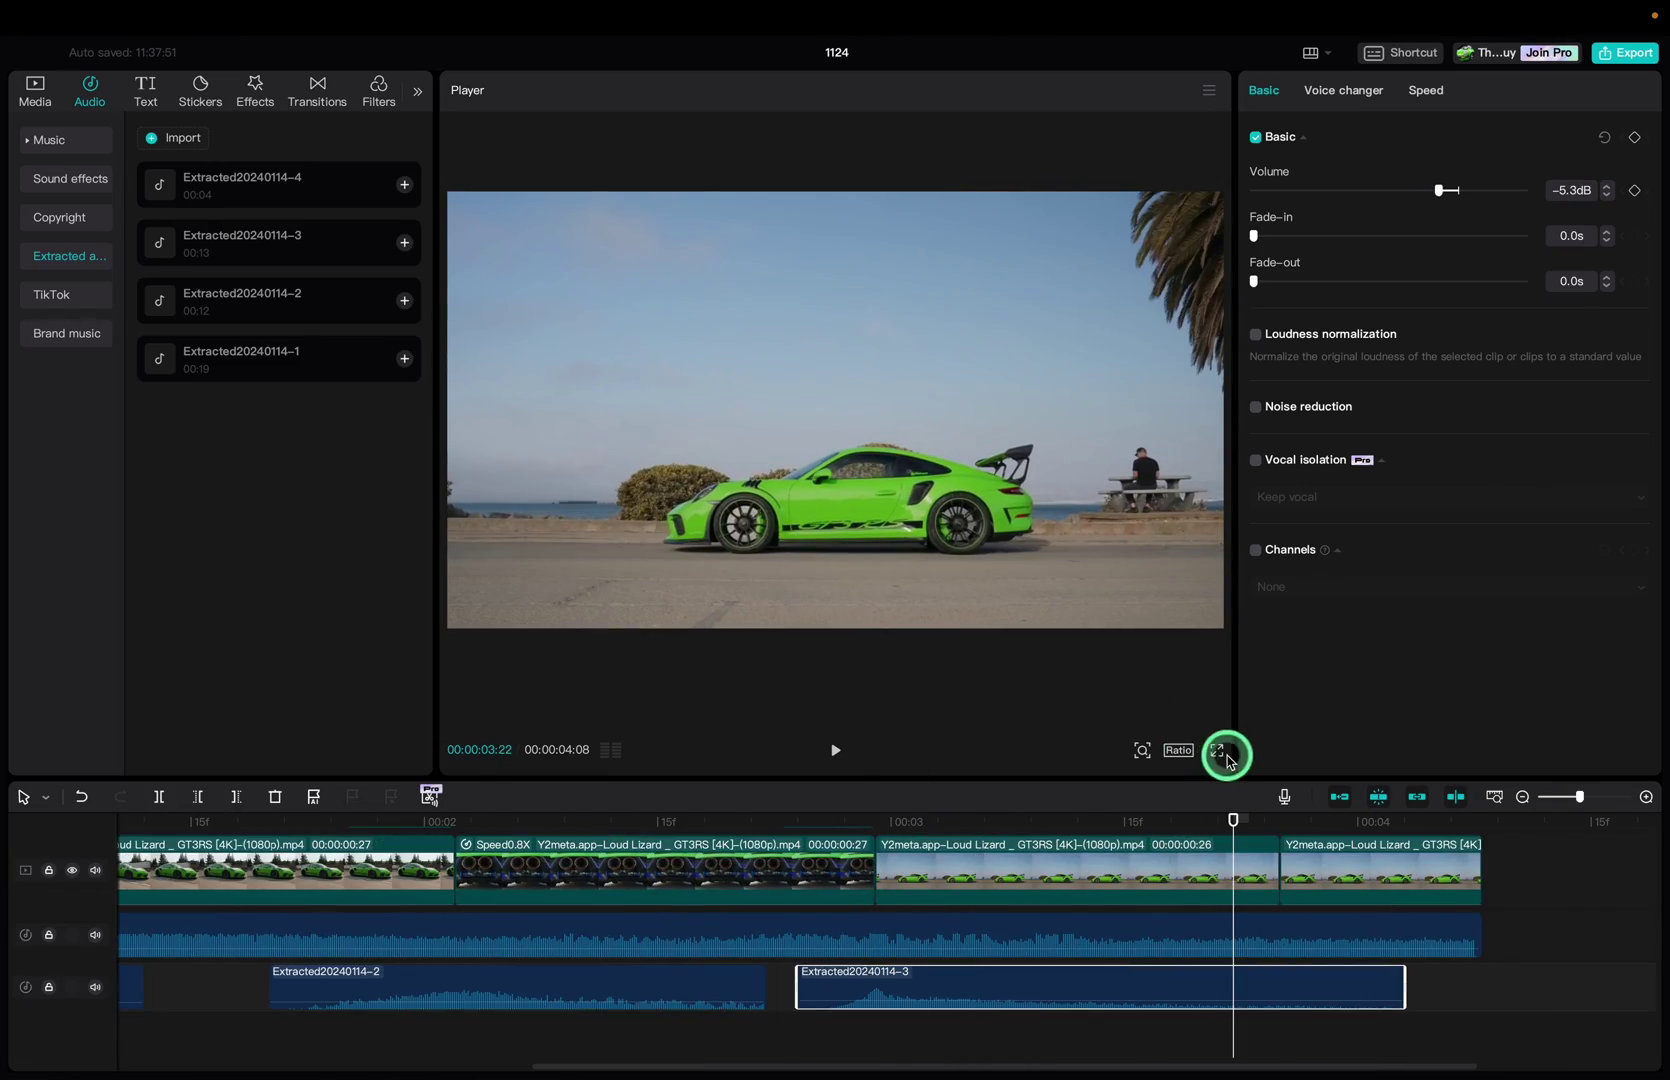